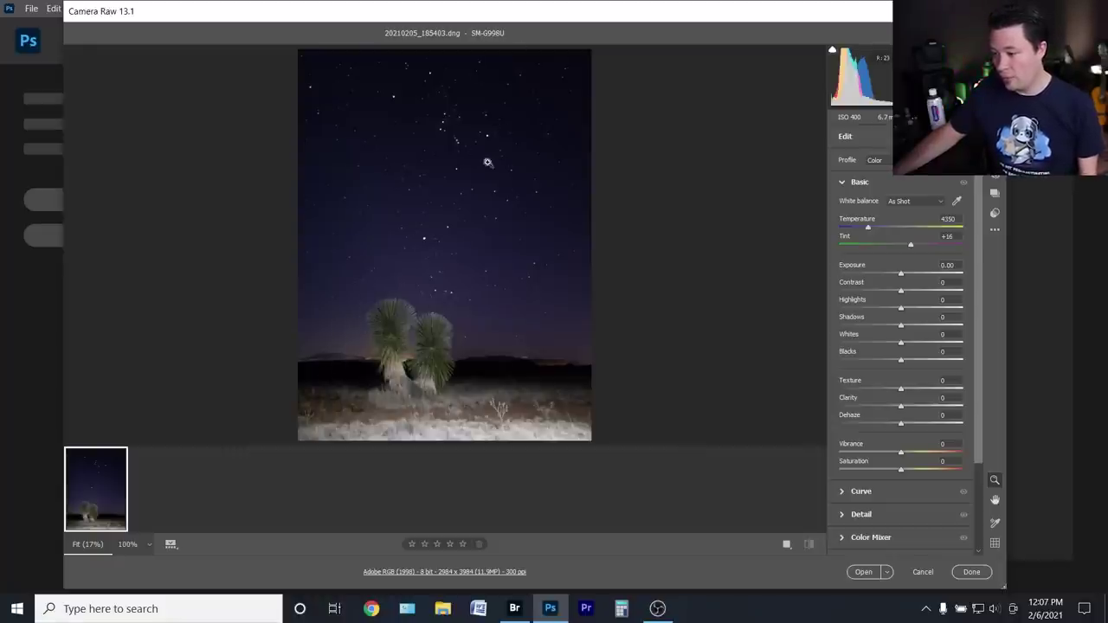
Examine the constellation and surrounding stars in the upper sky of the night photo at several magnifications up to 100%
{"action": "left_click", "coordinate": [449, 208]}
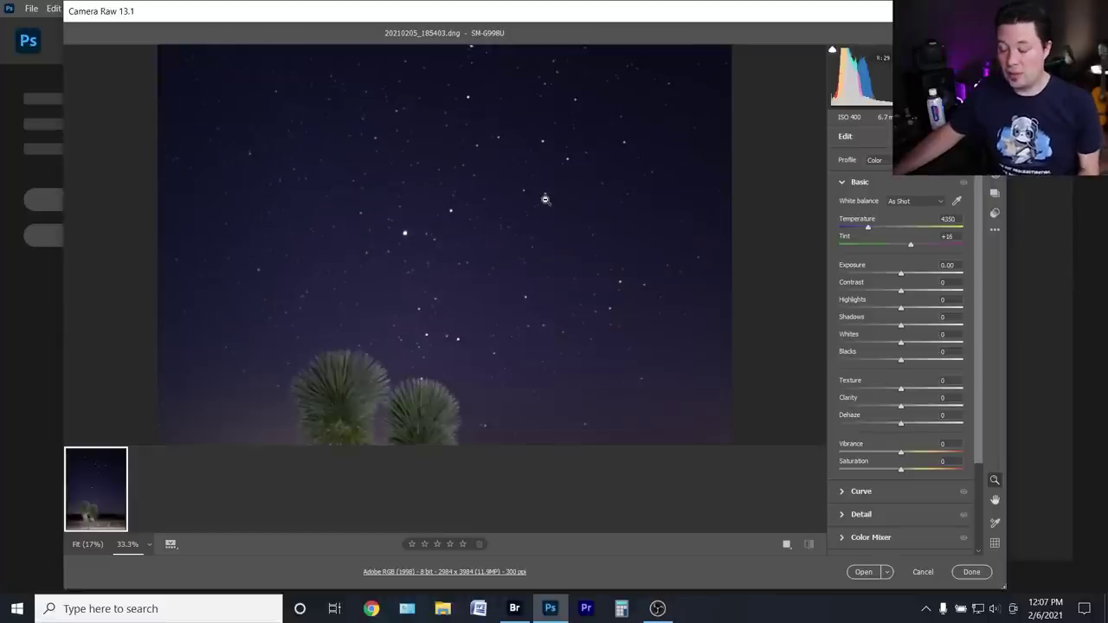
{"action": "key", "text": "h"}
{"action": "left_click_drag", "start_coordinate": [477, 188], "coordinate": [456, 391]}
{"action": "key", "text": "z"}
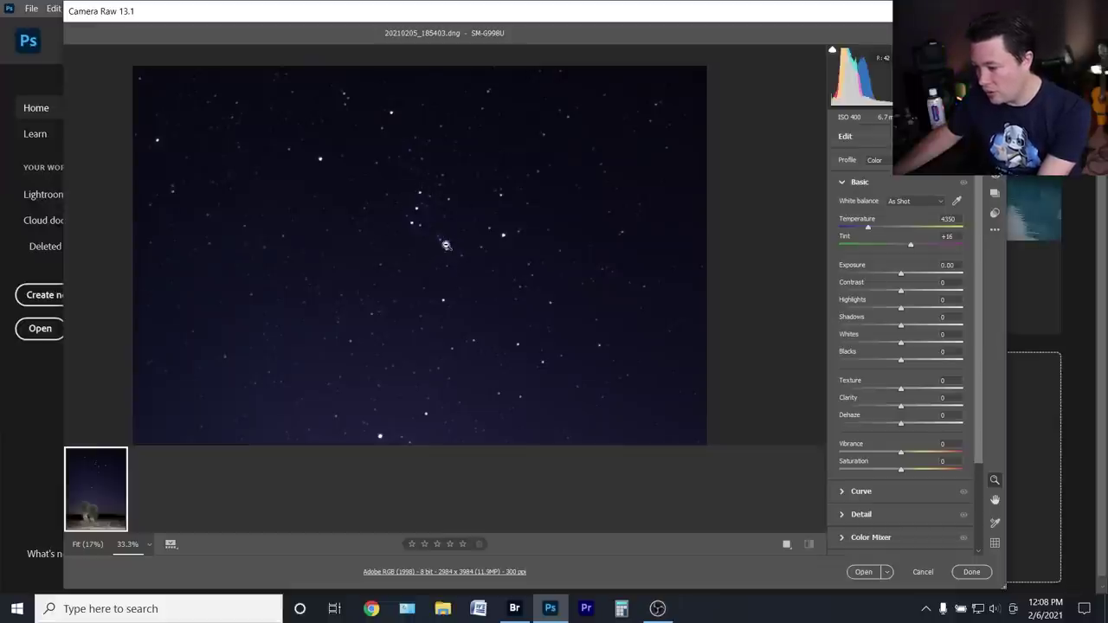
{"action": "key", "text": "ctrl+0"}
{"action": "left_click", "coordinate": [461, 139]}
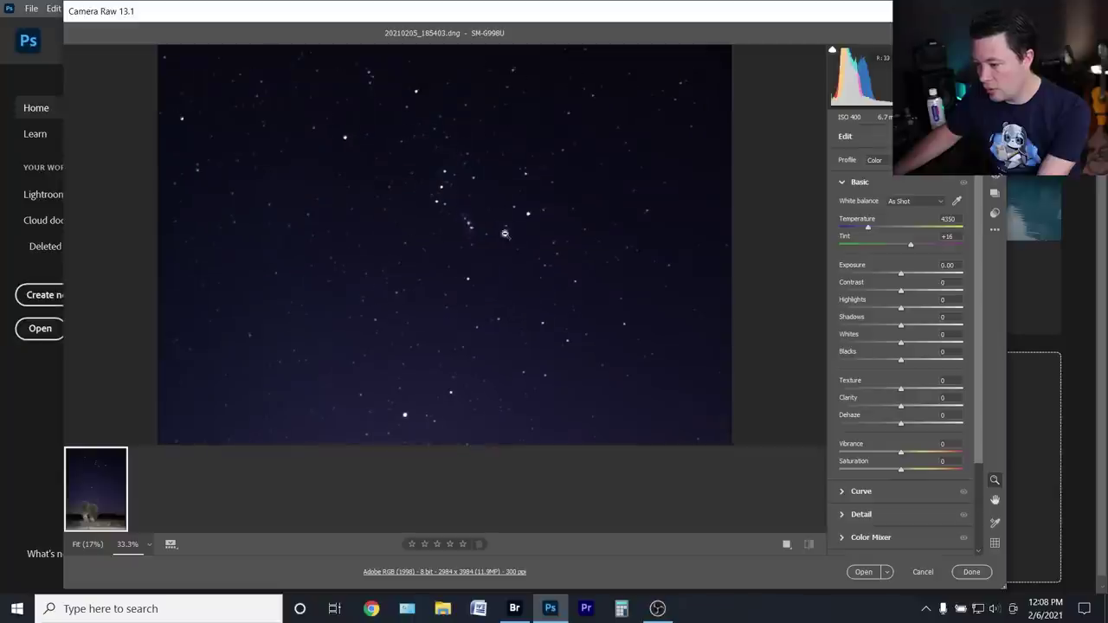
{"action": "left_click", "coordinate": [475, 227]}
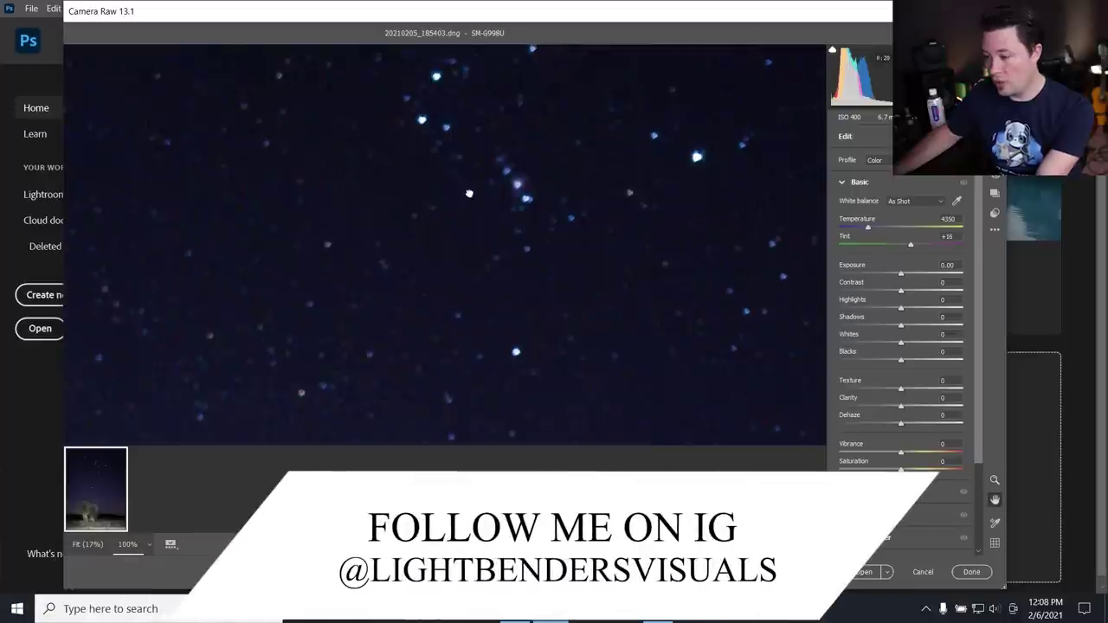
{"action": "left_click_drag", "start_coordinate": [472, 251], "coordinate": [460, 284]}
{"action": "key", "text": "z"}
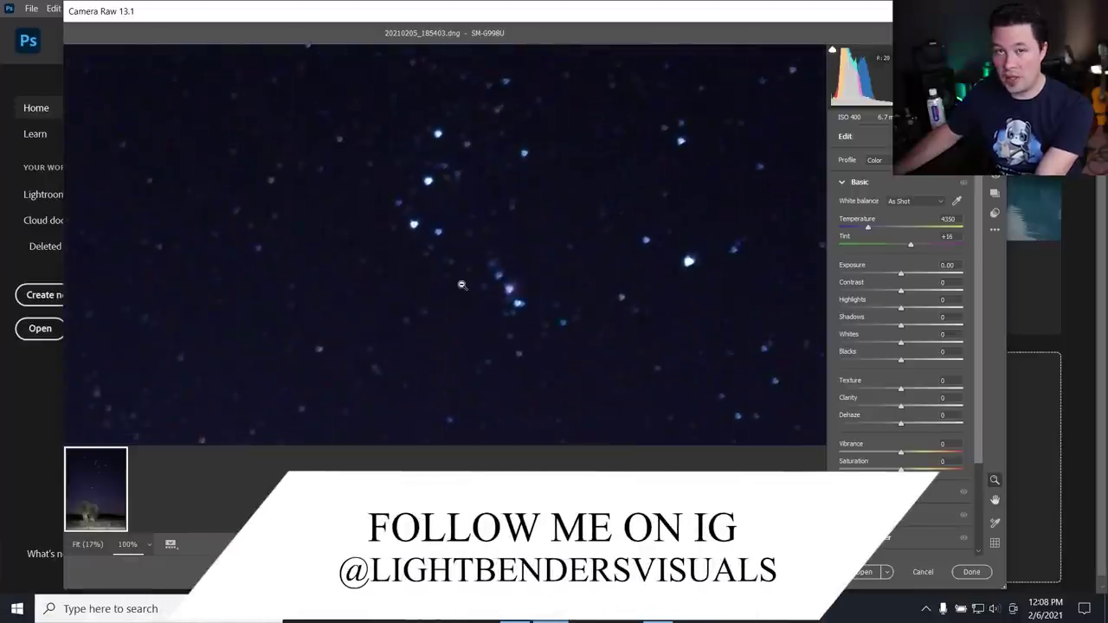
{"action": "left_click", "coordinate": [520, 298], "text": "alt"}
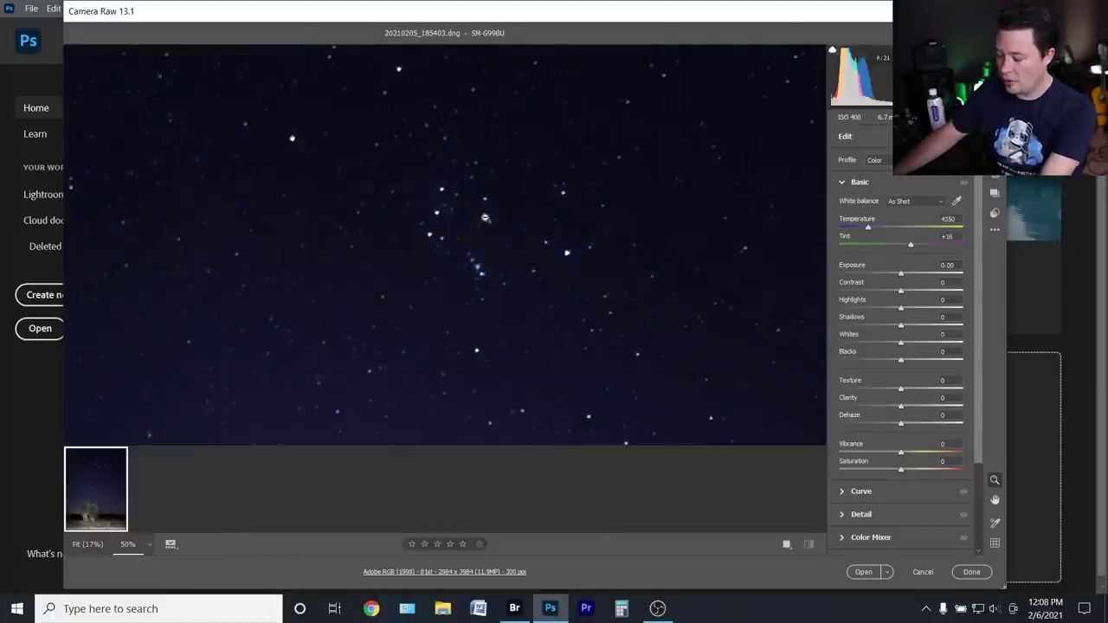
{"action": "left_click", "coordinate": [502, 294]}
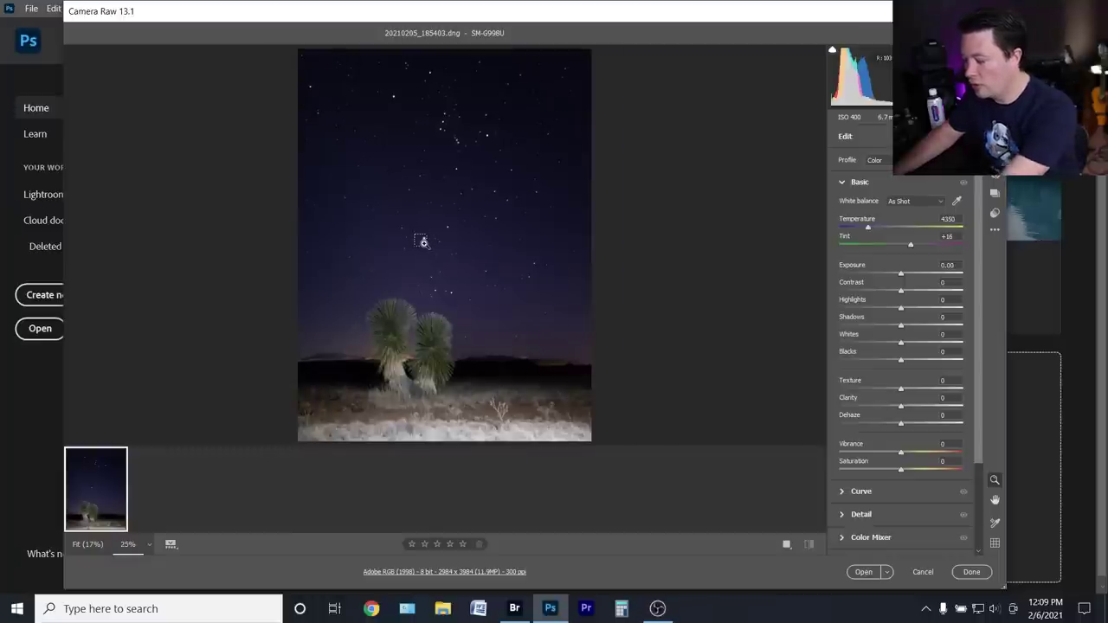
Examine the bright star above the yuccas and the plants and horizon below it up close
{"action": "left_click", "coordinate": [420, 240]}
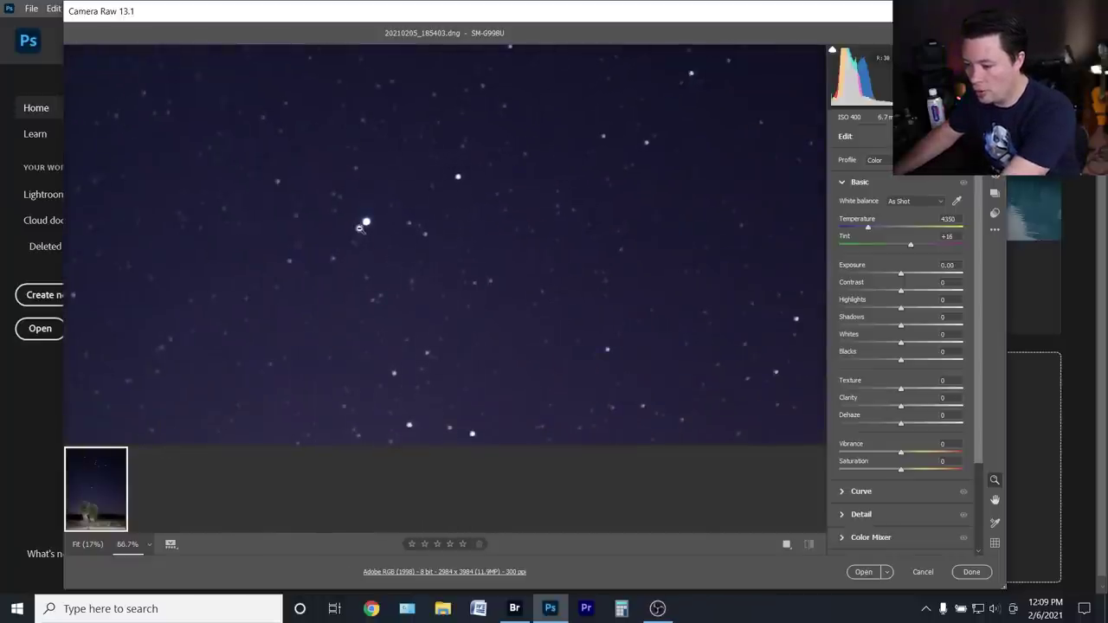
{"action": "left_click_drag", "start_coordinate": [364, 238], "coordinate": [370, 244]}
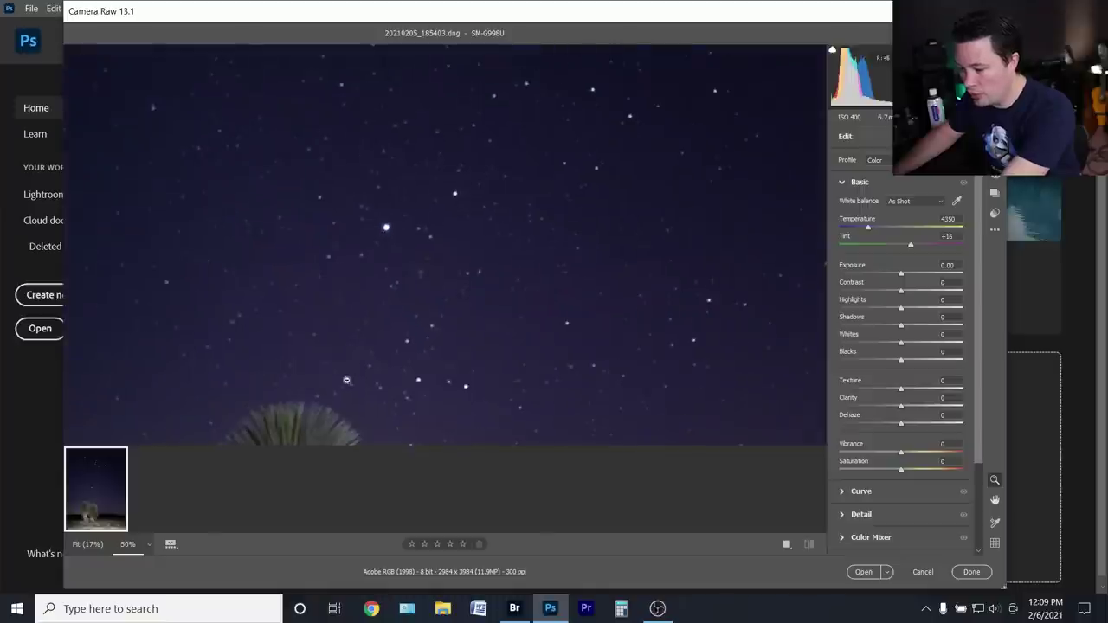
{"action": "key", "text": "h"}
{"action": "key", "text": "ctrl+minus"}
{"action": "left_click_drag", "start_coordinate": [324, 366], "coordinate": [381, 125]}
{"action": "key", "text": "z"}
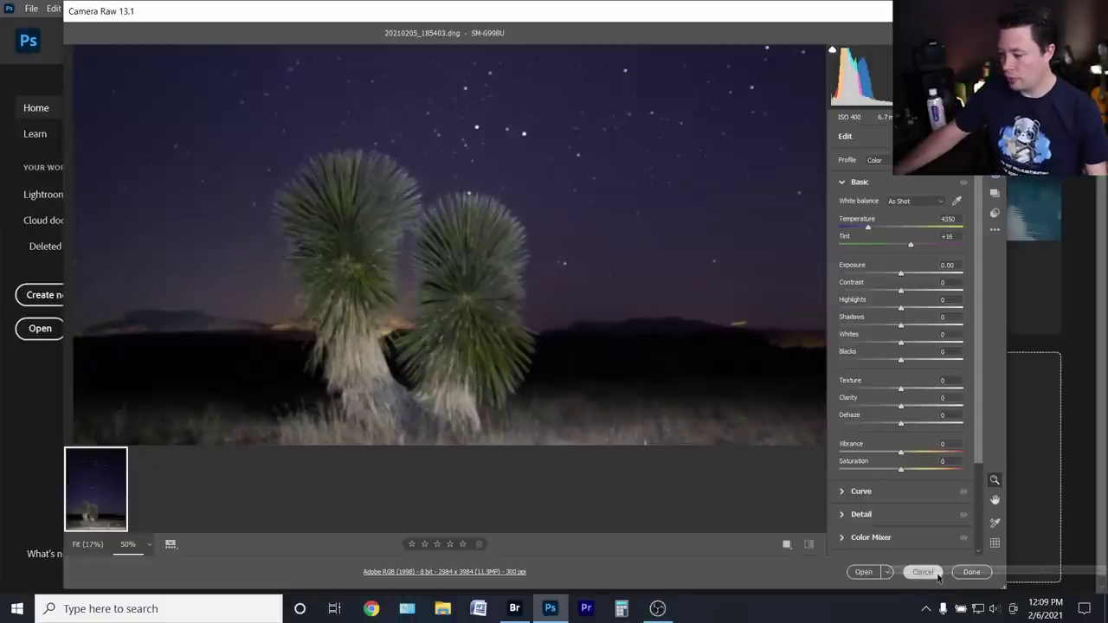
{"action": "left_click", "coordinate": [596, 341]}
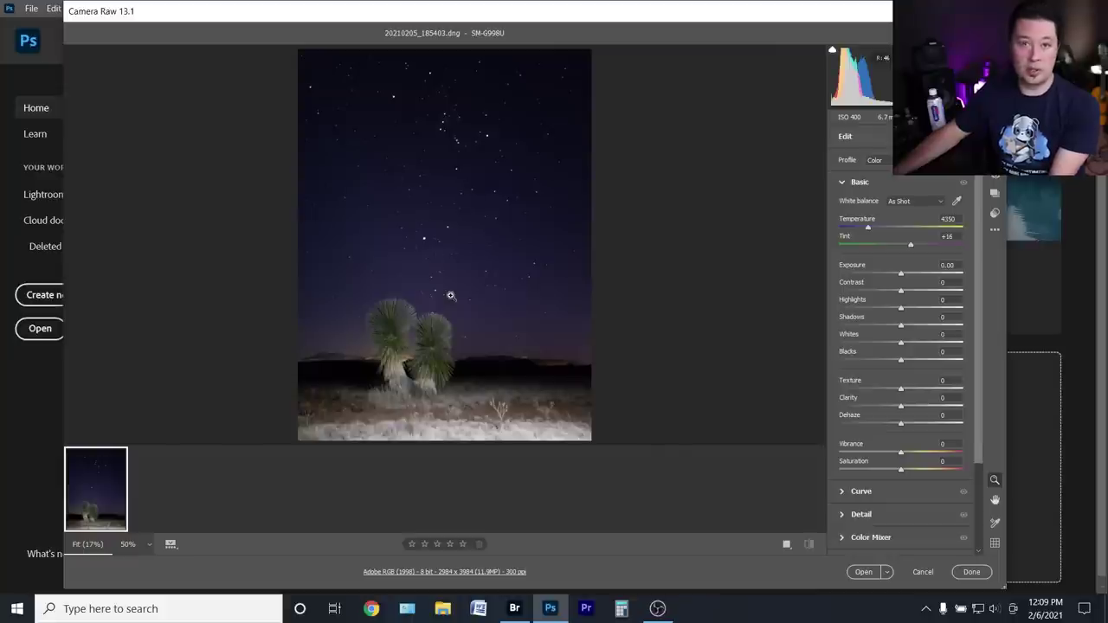
Set the photo's Noise Reduction to 20 while viewing the stars at 50% magnification
{"action": "left_click", "coordinate": [474, 251]}
{"action": "left_click_drag", "start_coordinate": [303, 367], "coordinate": [237, 460]}
{"action": "key", "text": "space"}
{"action": "left_click_drag", "start_coordinate": [266, 314], "coordinate": [414, 322]}
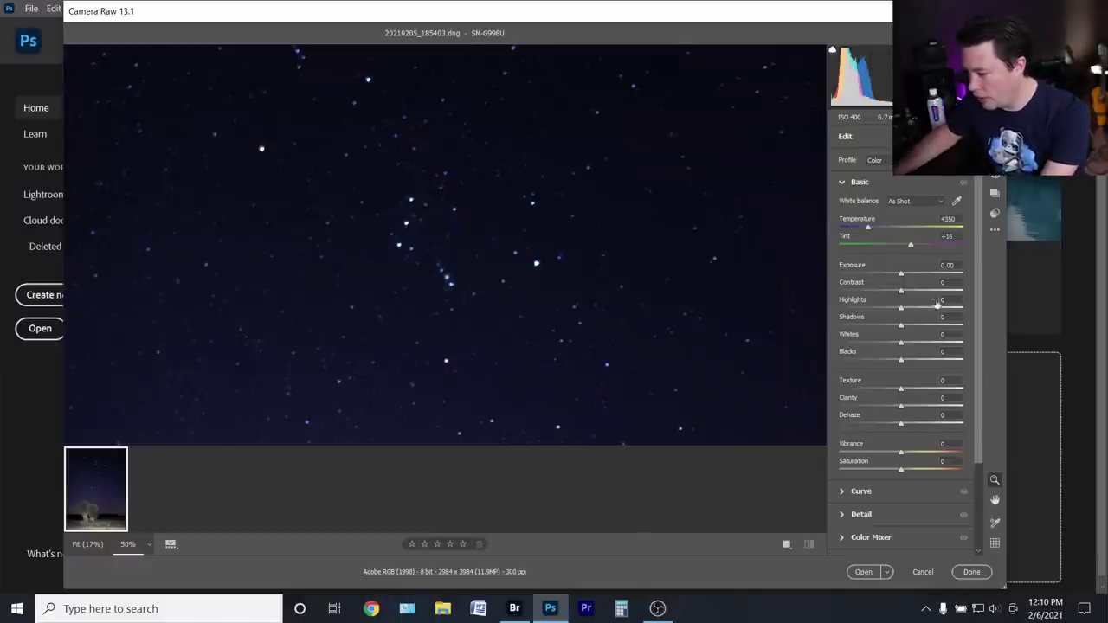
{"action": "scroll", "coordinate": [843, 492], "scroll_direction": "down", "scroll_amount": 1}
{"action": "left_click", "coordinate": [848, 486]}
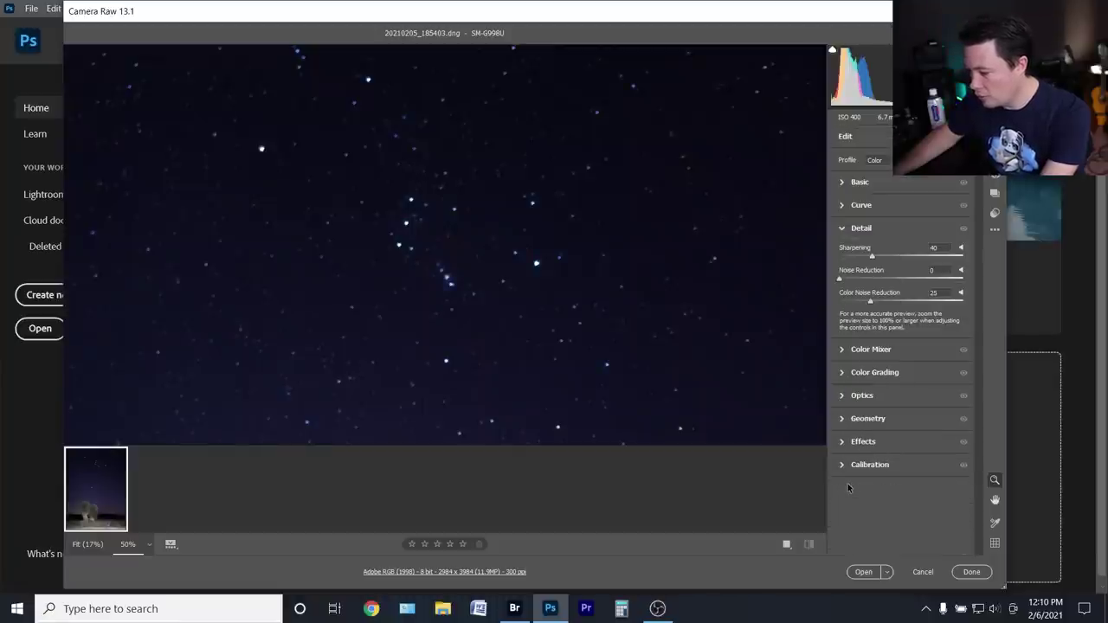
{"action": "left_click", "coordinate": [946, 271]}
{"action": "type", "text": "20"}
{"action": "key", "text": "Return"}
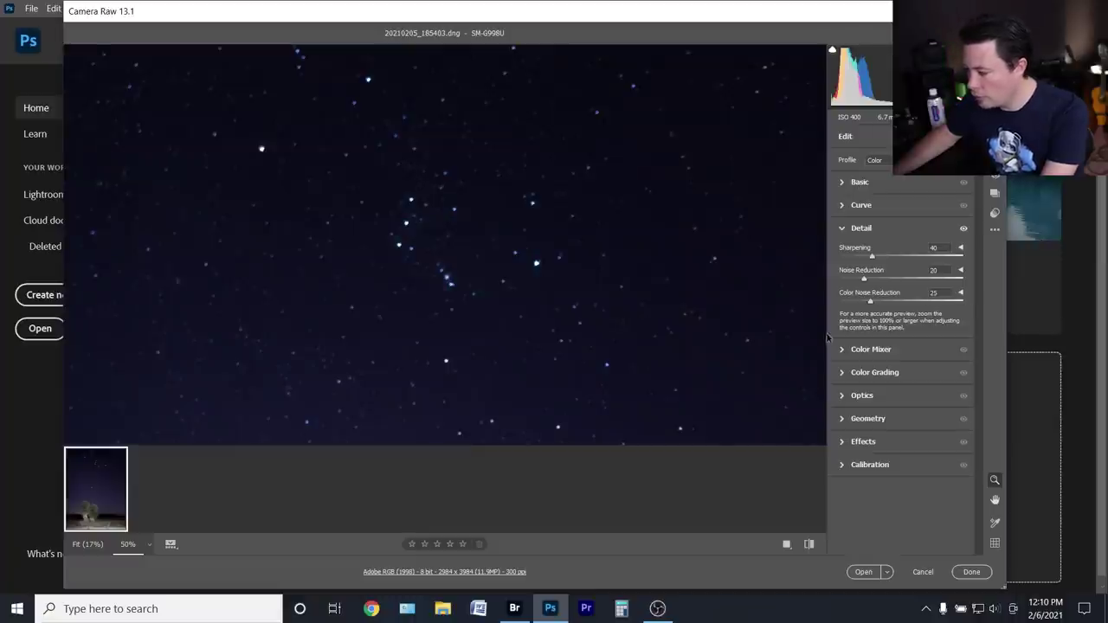
Enable removal of chromatic aberration and slightly raise the manual vignette correction for the whole photo
{"action": "key", "text": "h"}
{"action": "left_click_drag", "start_coordinate": [346, 416], "coordinate": [353, 261]}
{"action": "key", "text": "z"}
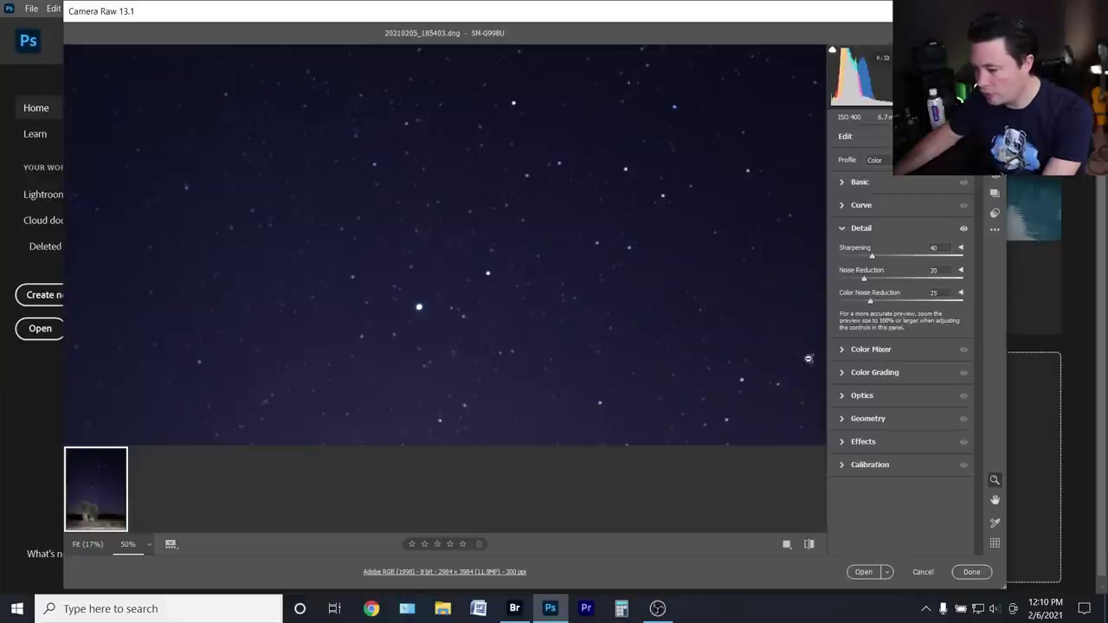
{"action": "key", "text": "ctrl+0"}
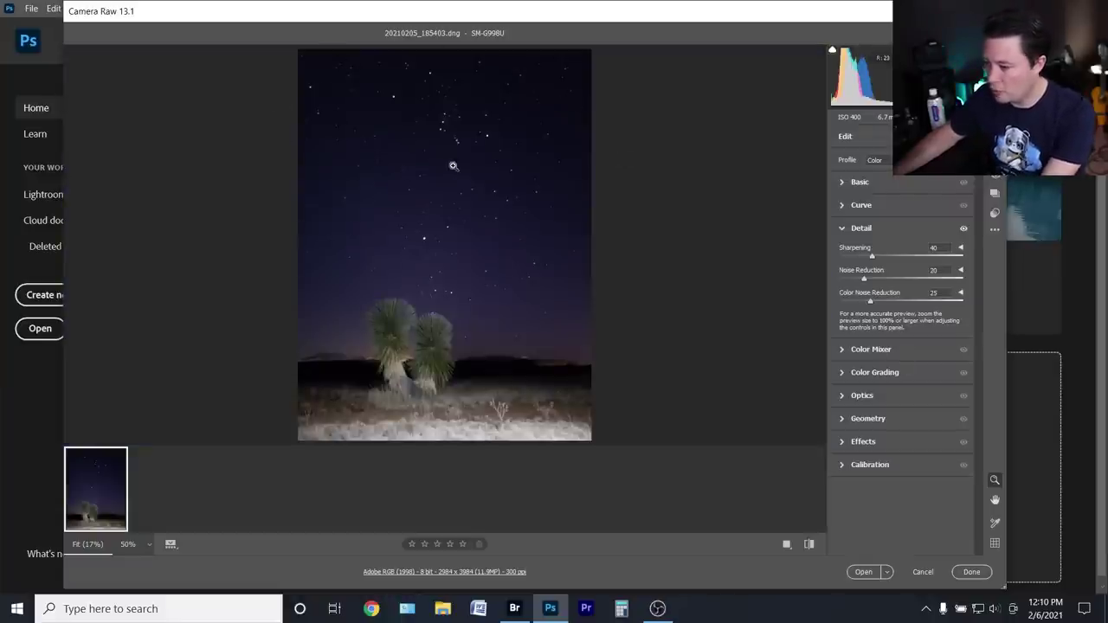
{"action": "left_click", "coordinate": [844, 396]}
{"action": "scroll", "coordinate": [900, 475], "scroll_direction": "down", "scroll_amount": 1}
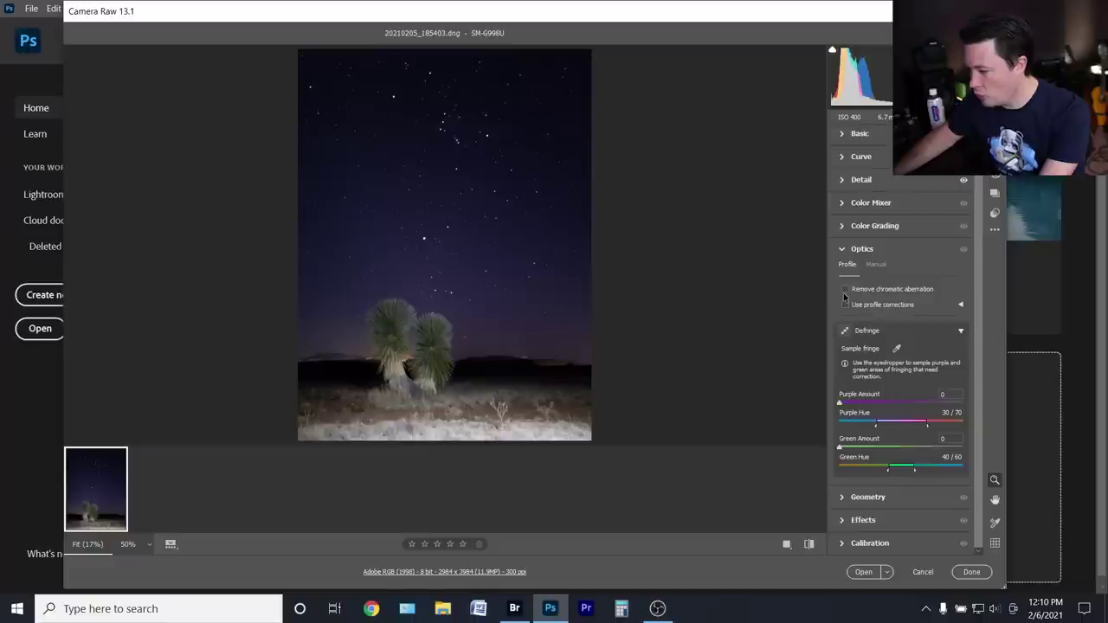
{"action": "left_click", "coordinate": [845, 290]}
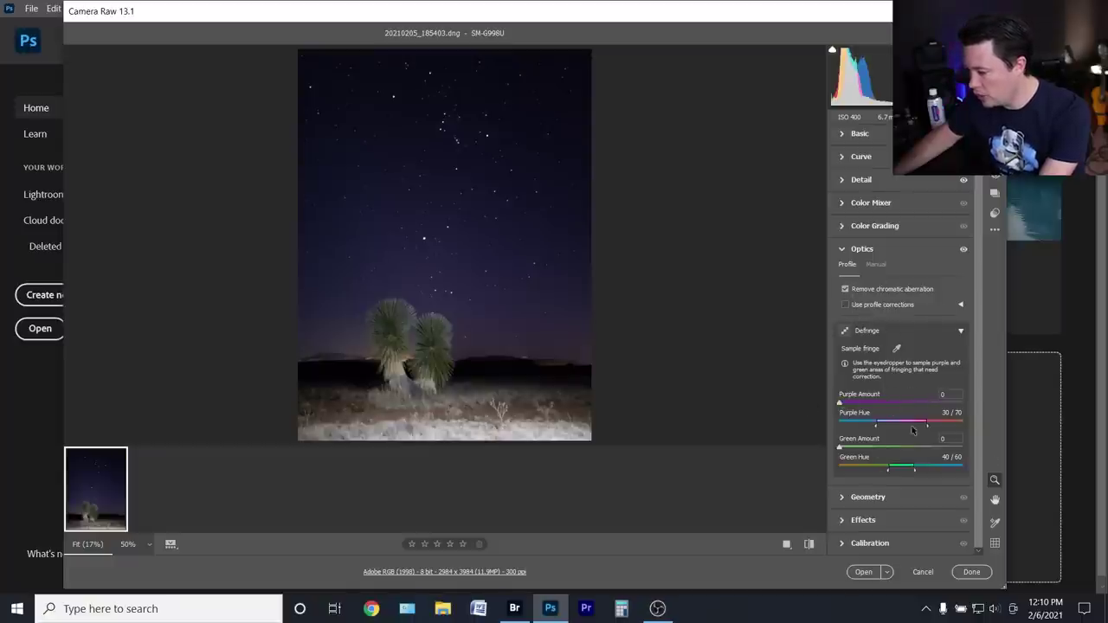
{"action": "left_click", "coordinate": [876, 264]}
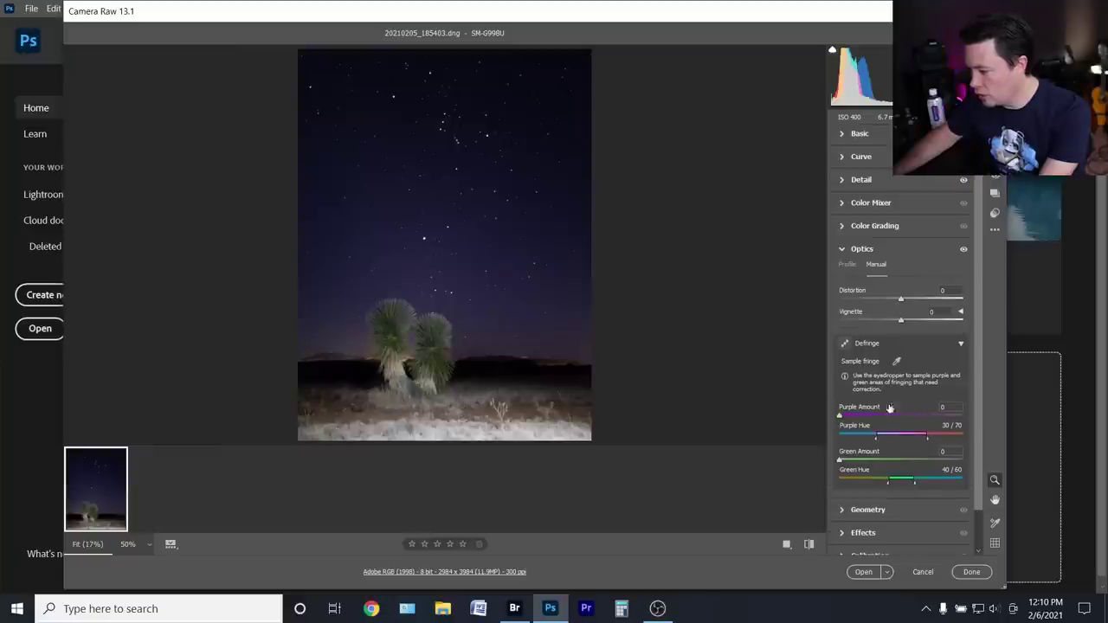
{"action": "mouse_move", "coordinate": [898, 322]}
{"action": "left_mouse_down"}
{"action": "mouse_move", "coordinate": [932, 325]}
{"action": "mouse_move", "coordinate": [912, 331]}
{"action": "left_mouse_up"}
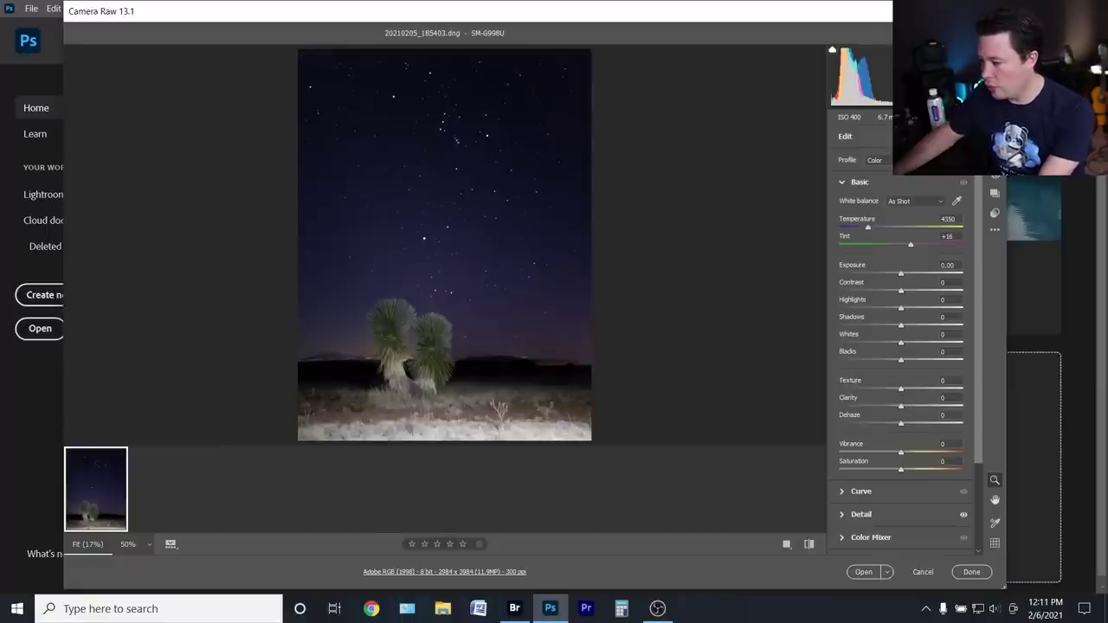
Reset the adjustment brush settings, set Clarity to +16 and brush the effect onto the yuccas
{"action": "key", "text": "k"}
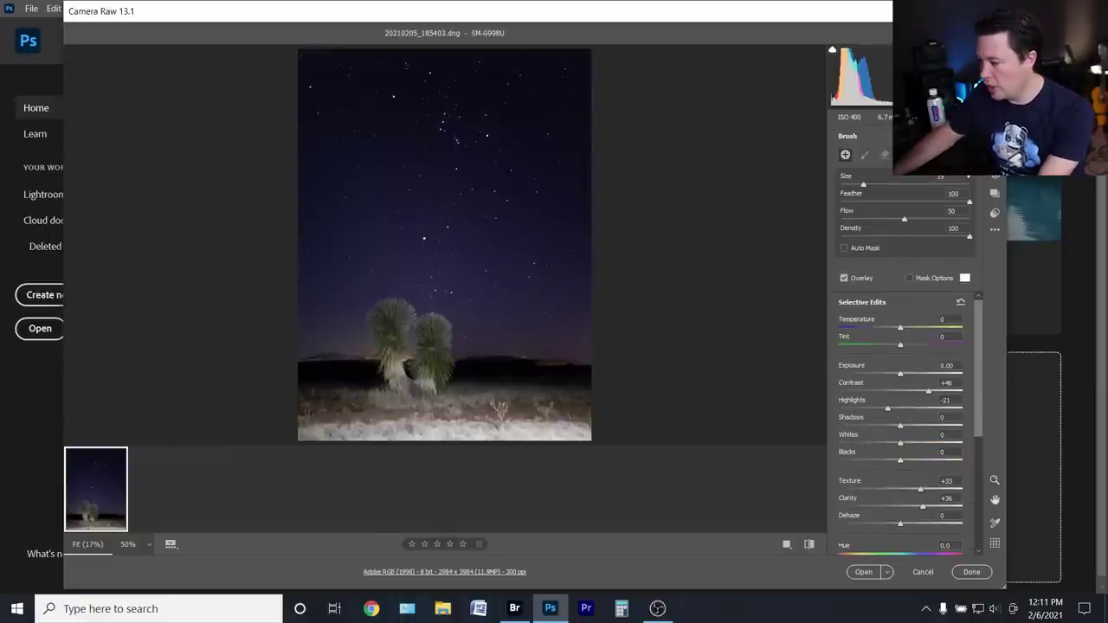
{"action": "left_click", "coordinate": [961, 303]}
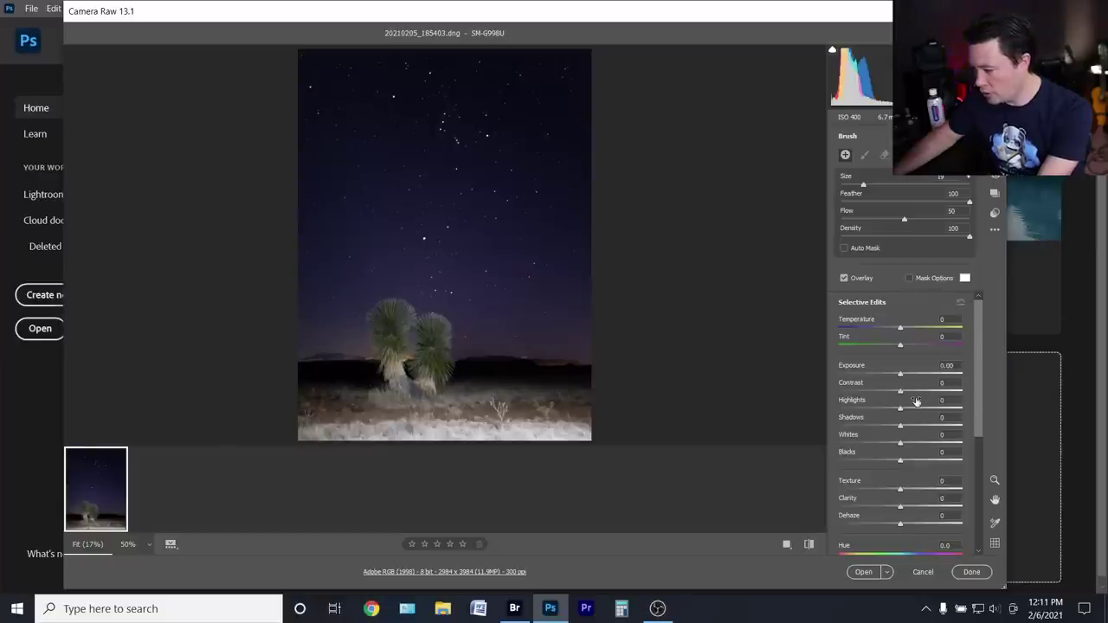
{"action": "left_click", "coordinate": [910, 507]}
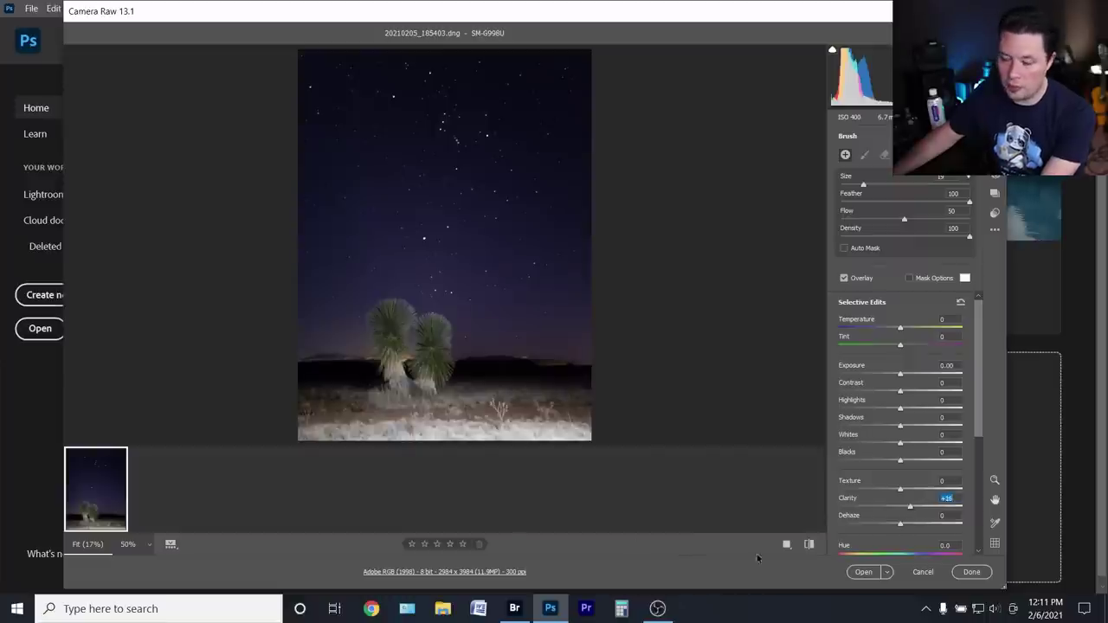
{"action": "left_click", "coordinate": [419, 364]}
{"action": "key", "text": "bracketleft"}
{"action": "key", "text": "bracketleft"}
{"action": "key", "text": "bracketleft"}
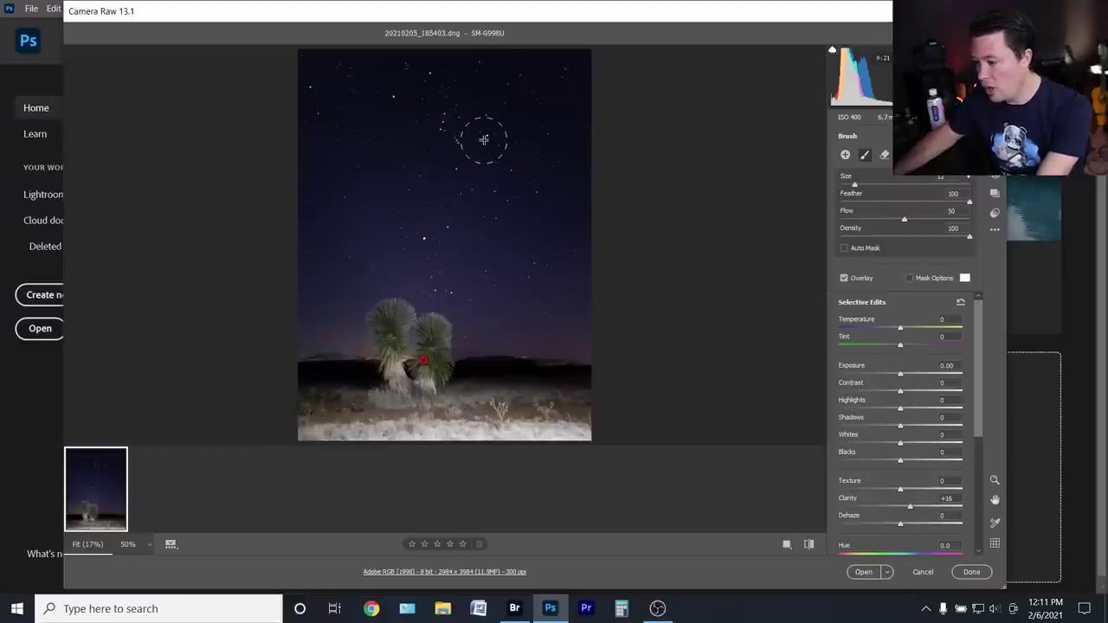
Enlarge the brush to size 20 and apply the same Clarity adjustment to the starry sky
{"action": "key", "text": "bracketright"}
{"action": "key", "text": "bracketright"}
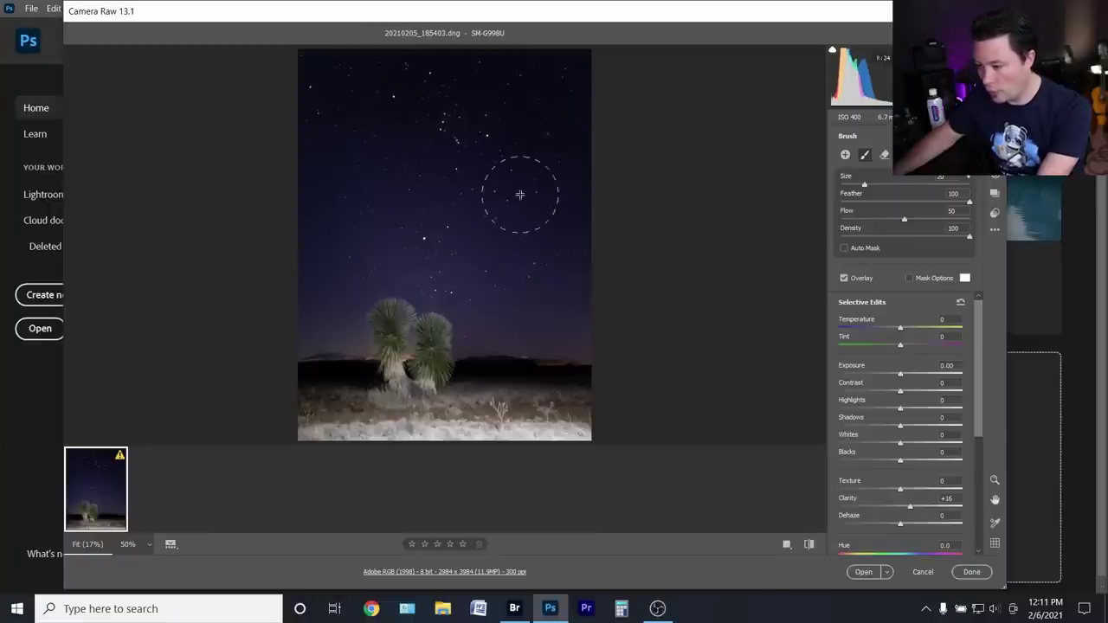
{"action": "left_click", "coordinate": [499, 267]}
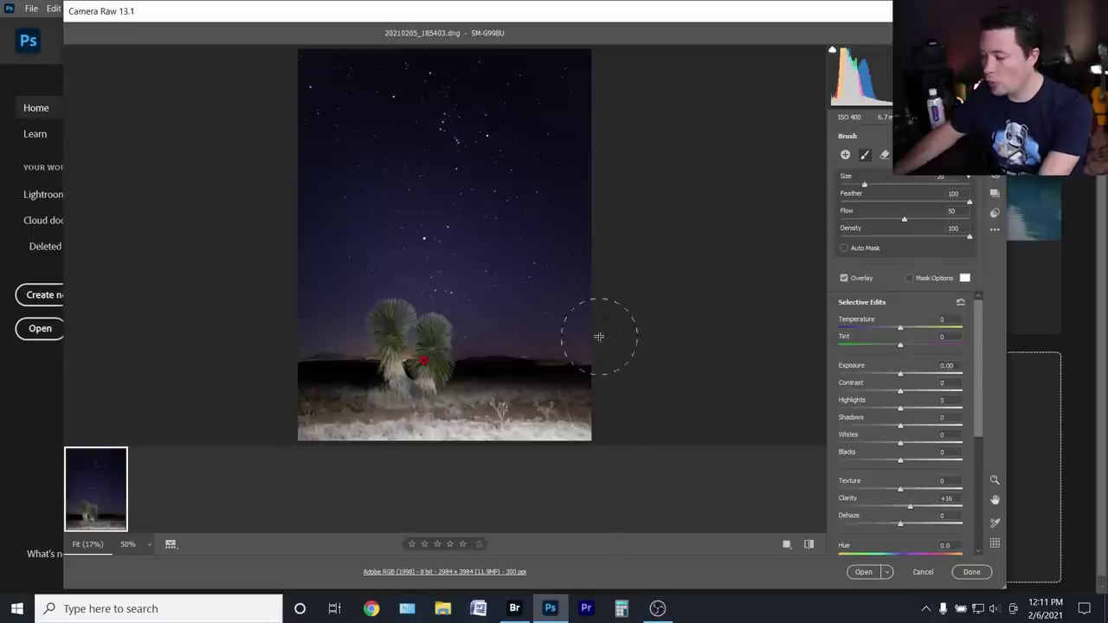
Set the photo's Vibrance to +21 and Saturation to +20, and brush the foreground ground with a smaller brush at Temperature +10
{"action": "key", "text": "bracketleft"}
{"action": "key", "text": "bracketleft"}
{"action": "key", "text": "bracketleft"}
{"action": "key", "text": "bracketleft"}
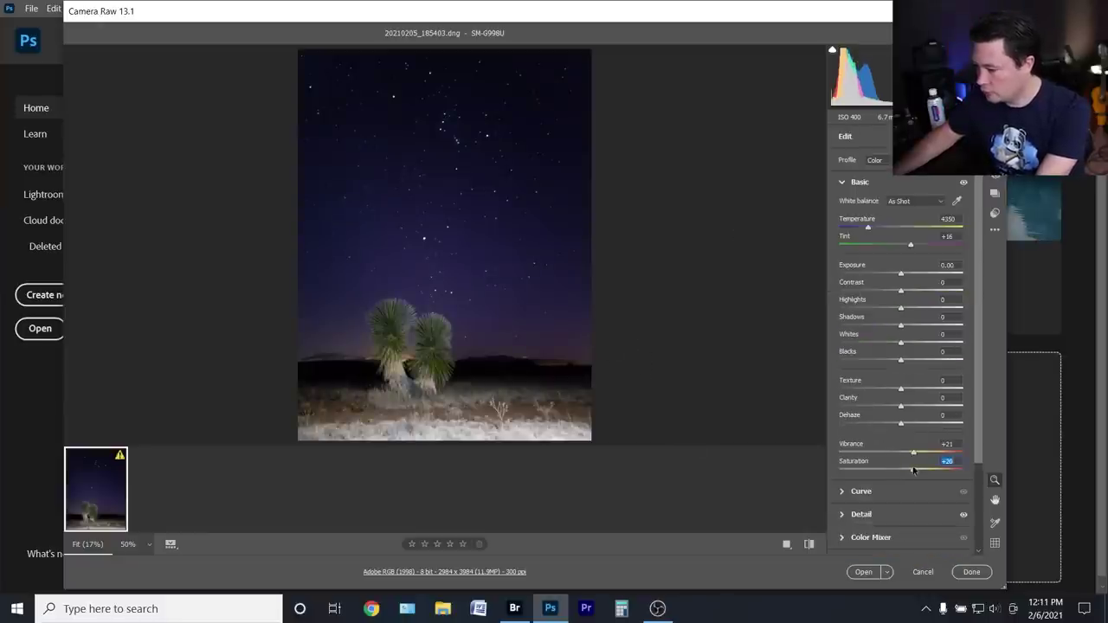
{"action": "left_click", "coordinate": [530, 410]}
{"action": "left_click_drag", "start_coordinate": [901, 328], "coordinate": [907, 329]}
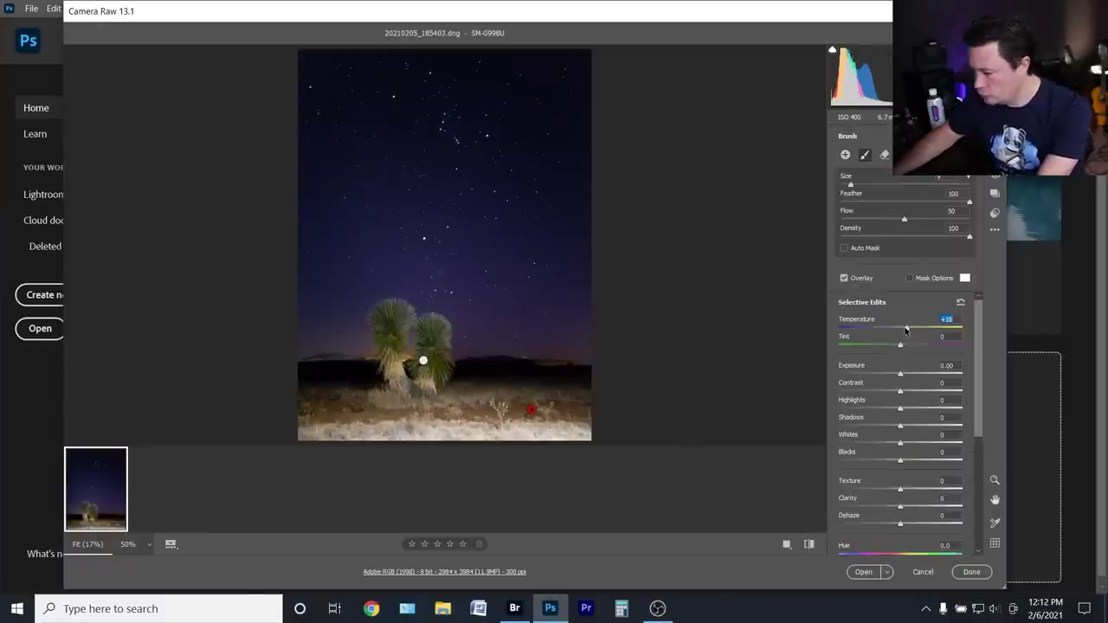
Open the edited photo in Photoshop, and from Bridge open 20210205_185610.dng in Camera Raw
{"action": "left_click", "coordinate": [863, 572]}
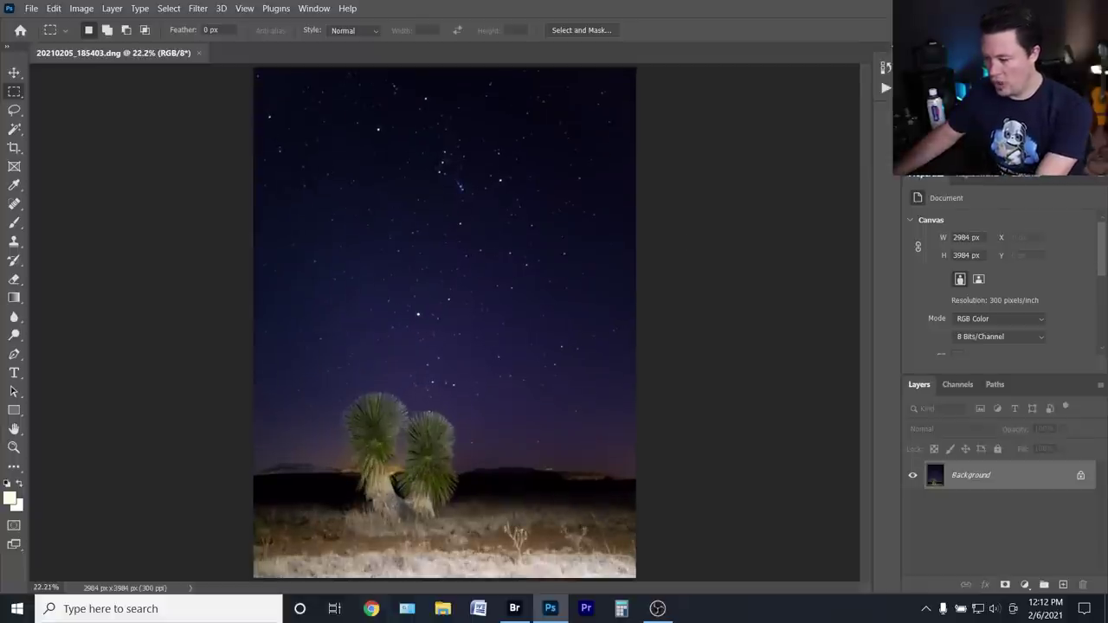
{"action": "left_click", "coordinate": [514, 608]}
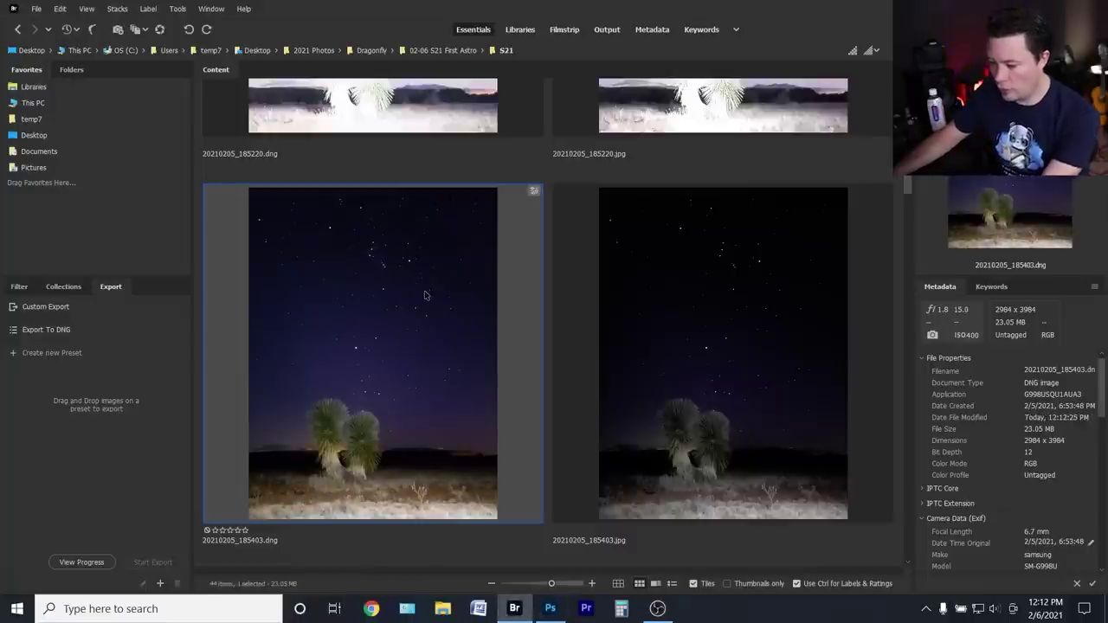
{"action": "scroll", "coordinate": [413, 288], "scroll_direction": "down", "scroll_amount": 3}
{"action": "scroll", "coordinate": [407, 285], "scroll_direction": "down", "scroll_amount": 3}
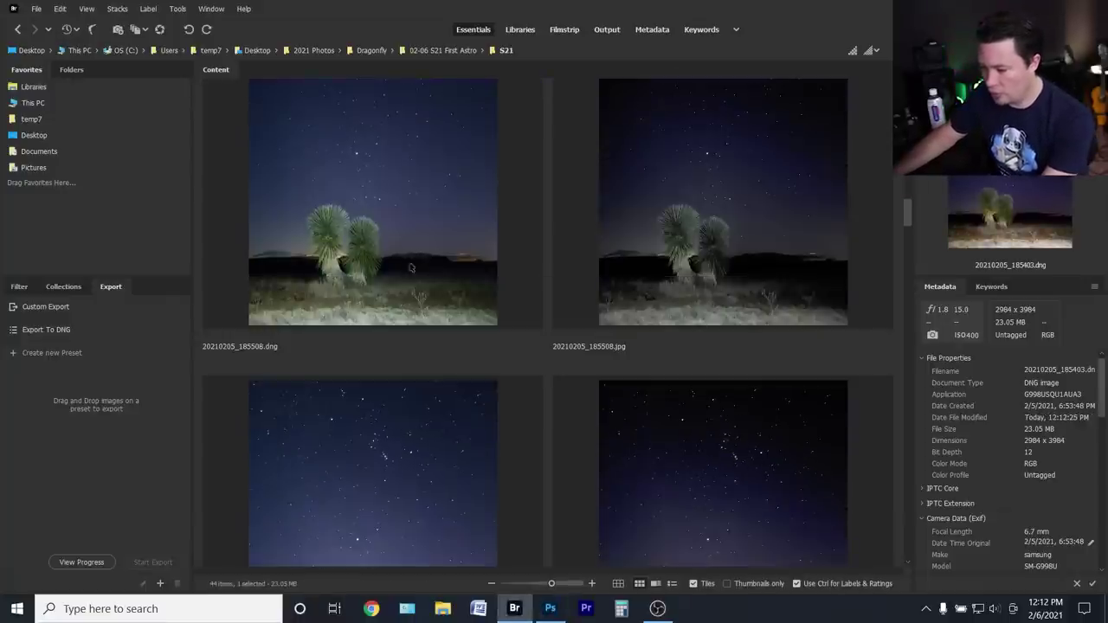
{"action": "left_click", "coordinate": [416, 231]}
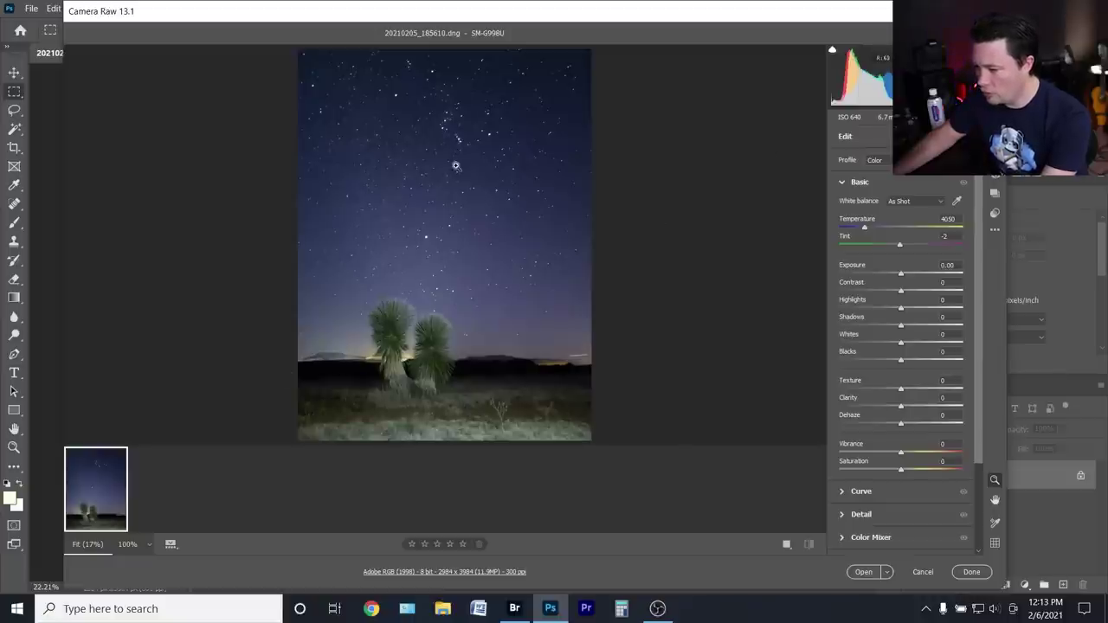
Examine the stars of 20210205_185610.dng at 100% and return to the full view
{"action": "left_click", "coordinate": [459, 152]}
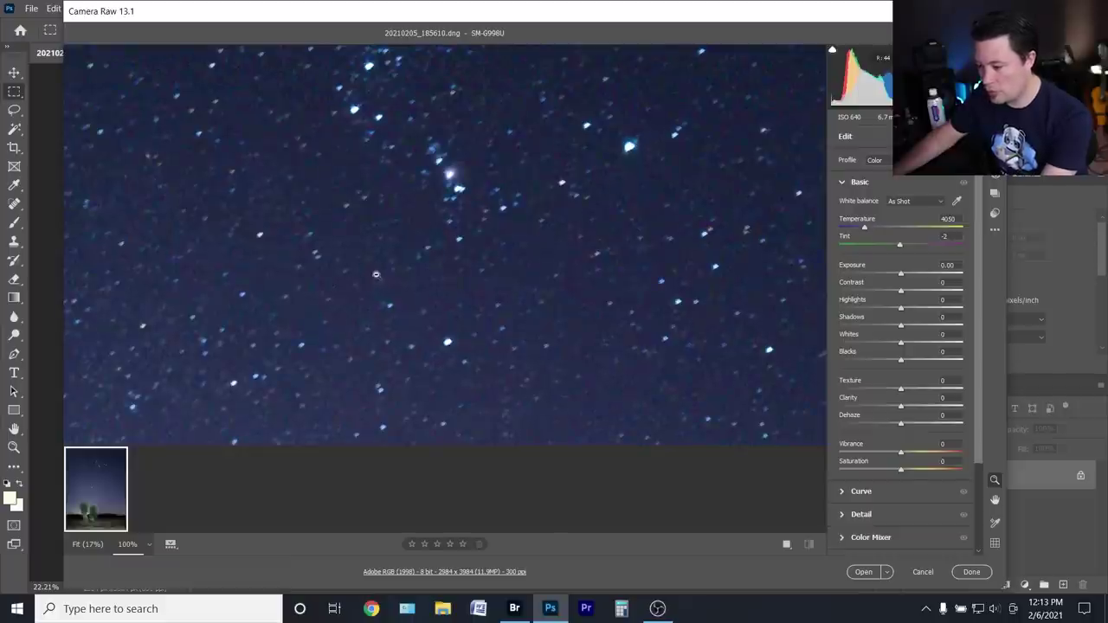
{"action": "key", "text": "h"}
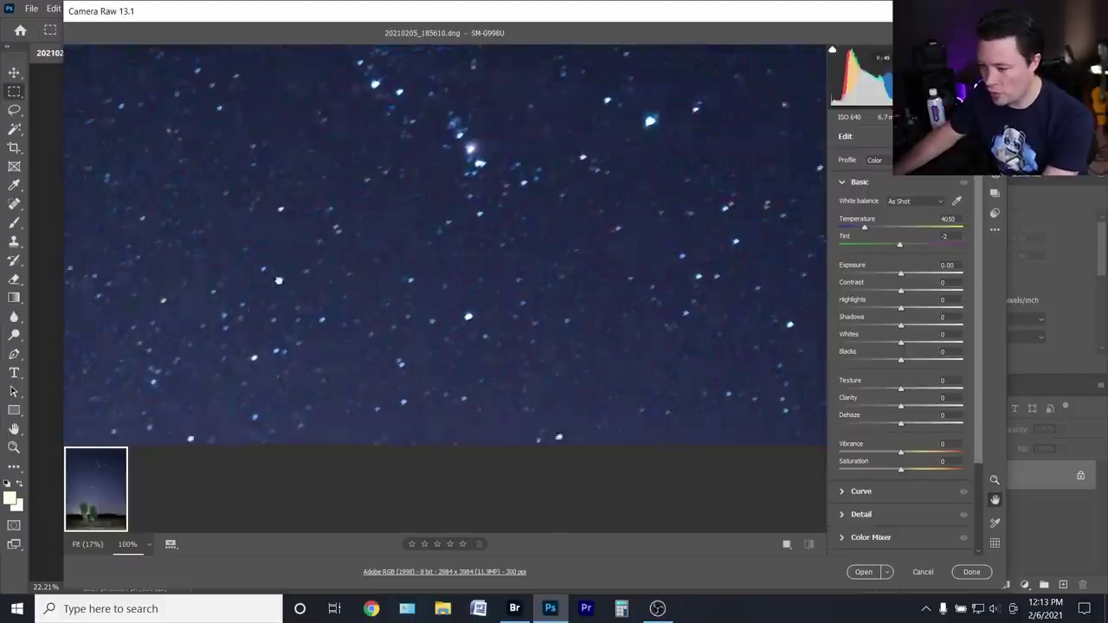
{"action": "left_click_drag", "start_coordinate": [221, 345], "coordinate": [335, 279]}
{"action": "key", "text": "z"}
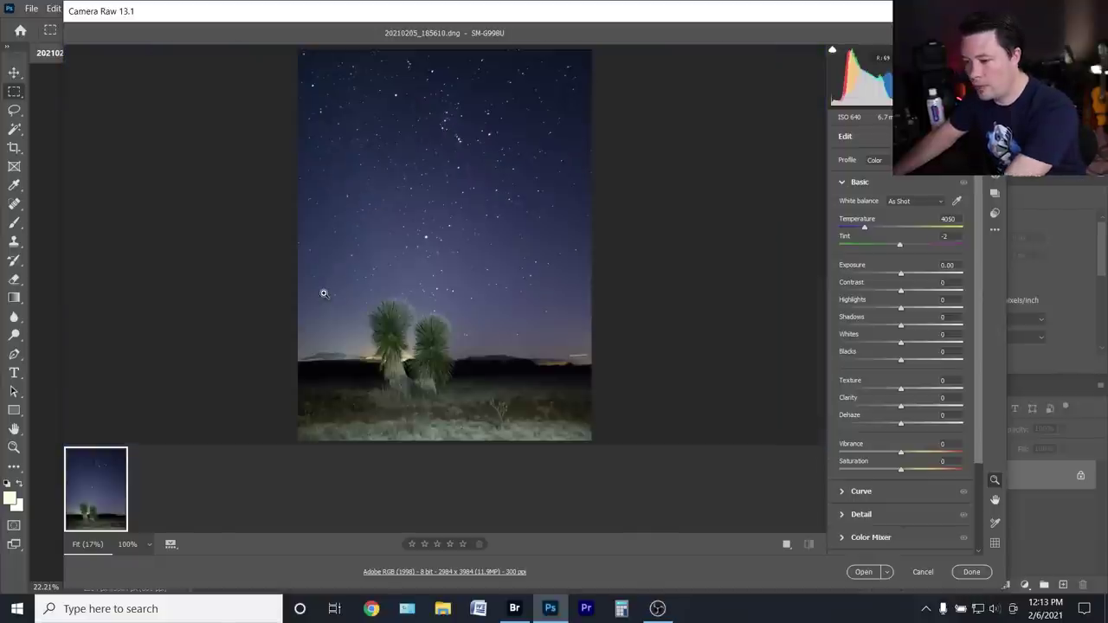
Examine the yuccas and the mountain horizon of 20210205_185610.dng at 100% and return to the full view
{"action": "left_click", "coordinate": [321, 290]}
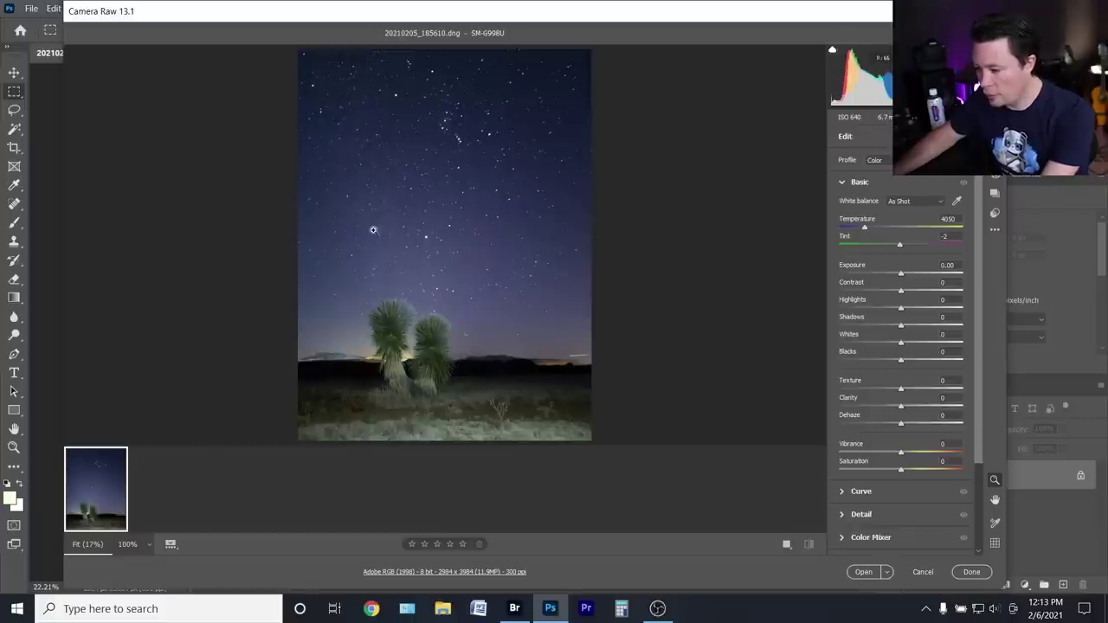
{"action": "left_click", "coordinate": [391, 331]}
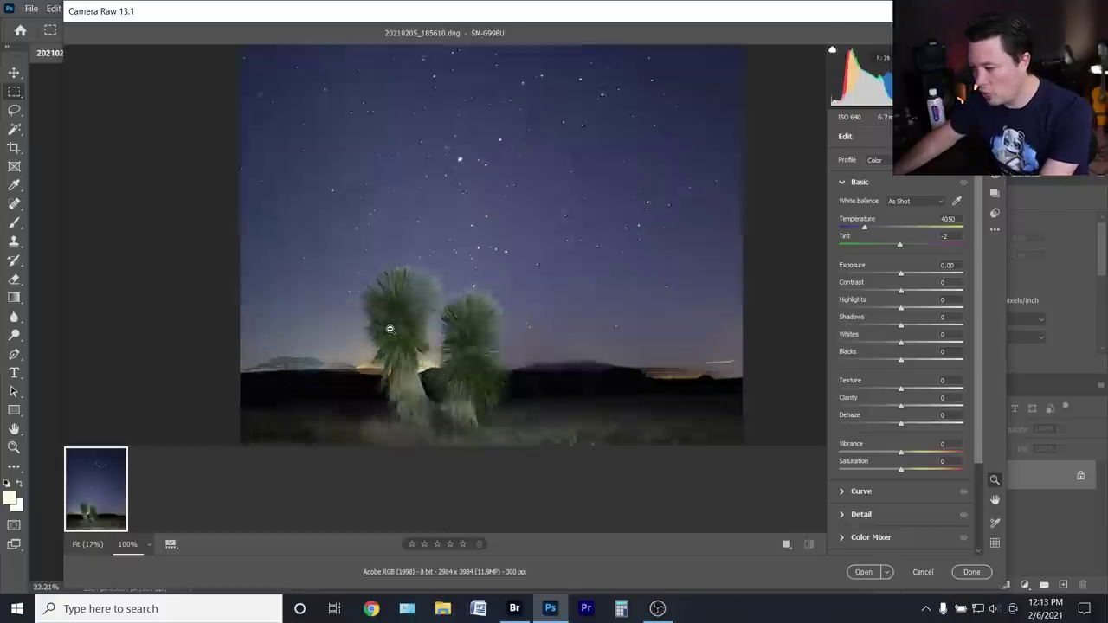
{"action": "key", "text": "h"}
{"action": "left_click_drag", "start_coordinate": [421, 313], "coordinate": [478, 131]}
{"action": "left_click_drag", "start_coordinate": [555, 322], "coordinate": [326, 287]}
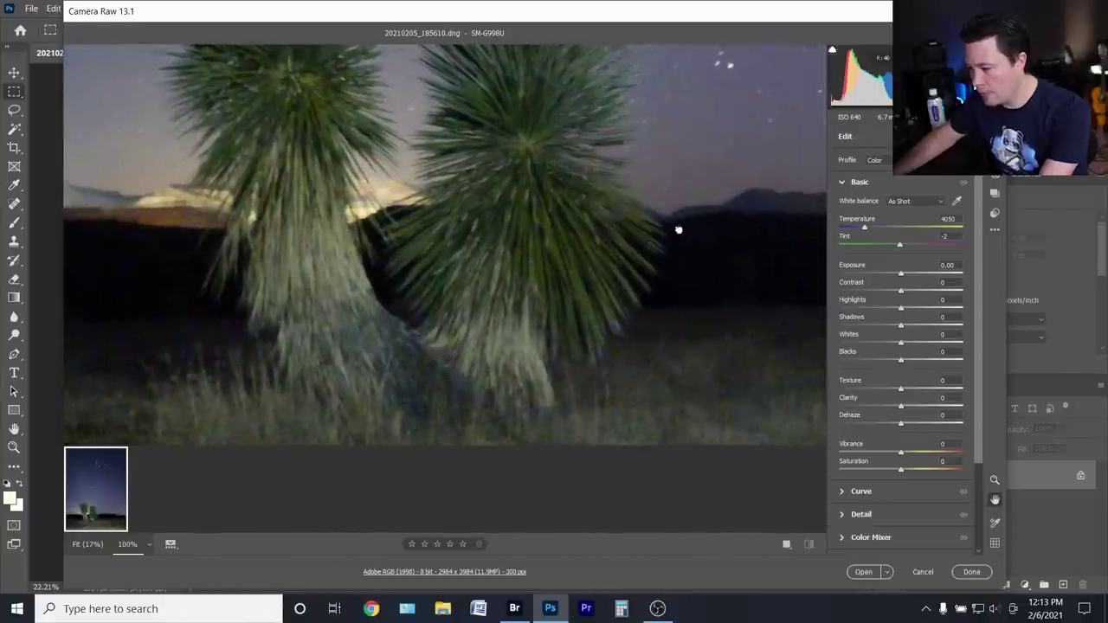
{"action": "left_click_drag", "start_coordinate": [702, 210], "coordinate": [419, 289]}
{"action": "left_click_drag", "start_coordinate": [675, 282], "coordinate": [276, 239]}
{"action": "key", "text": "z"}
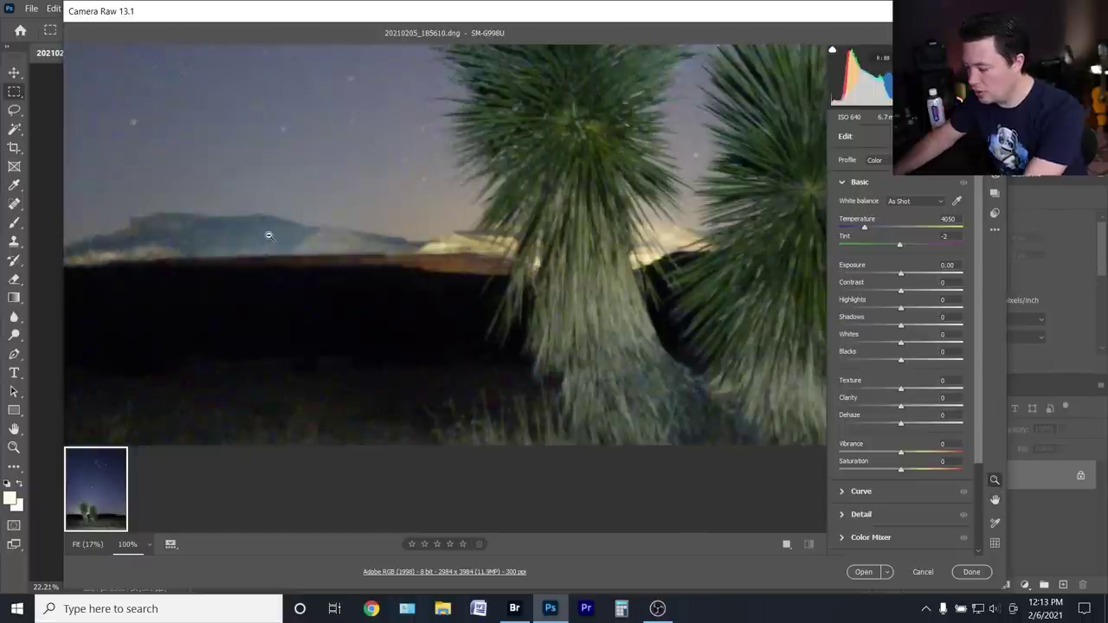
{"action": "key", "text": "ctrl+0"}
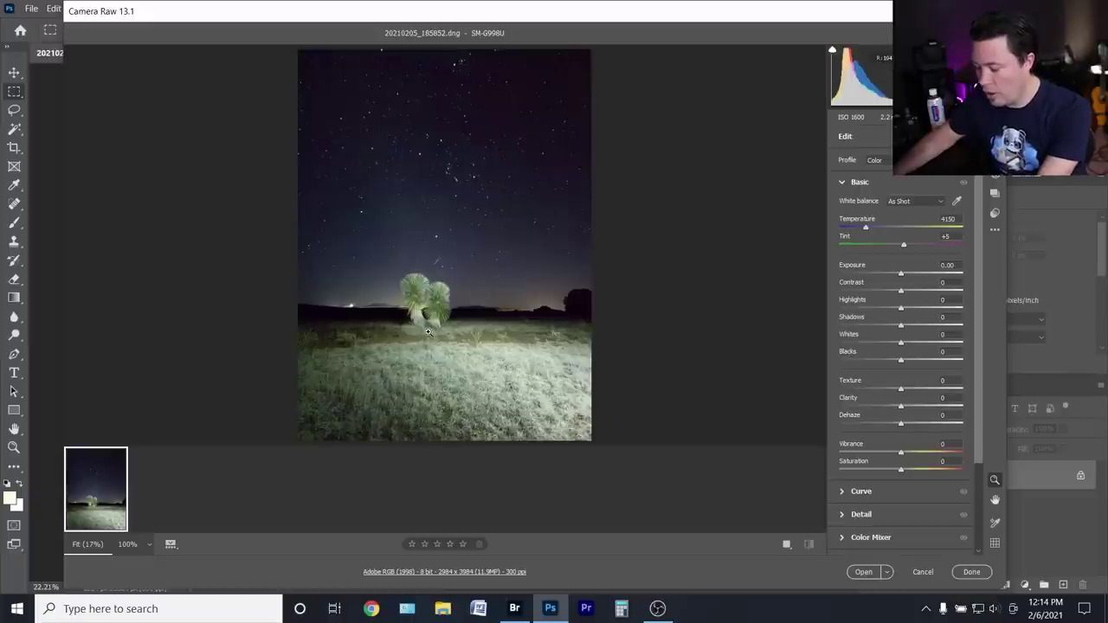
Examine the yuccas, horizon and stars of 20210205_185852.dng at 100% in Camera Raw
{"action": "mouse_move", "coordinate": [427, 332]}
{"action": "left_mouse_down"}
{"action": "mouse_move", "coordinate": [475, 243]}
{"action": "mouse_move", "coordinate": [431, 322]}
{"action": "left_mouse_up"}
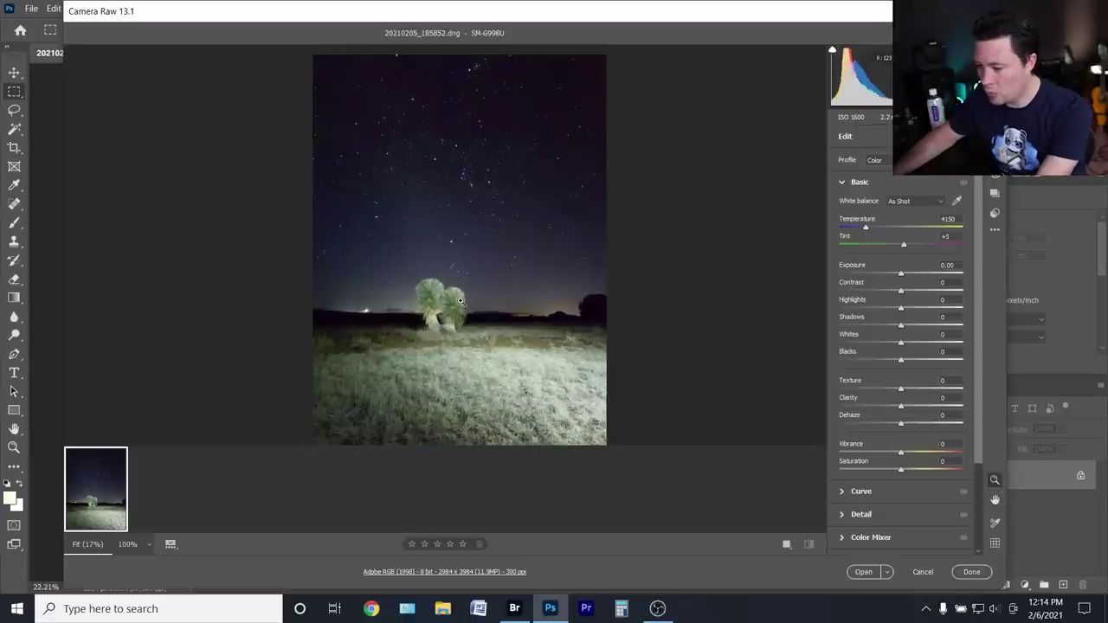
{"action": "left_click", "coordinate": [435, 298]}
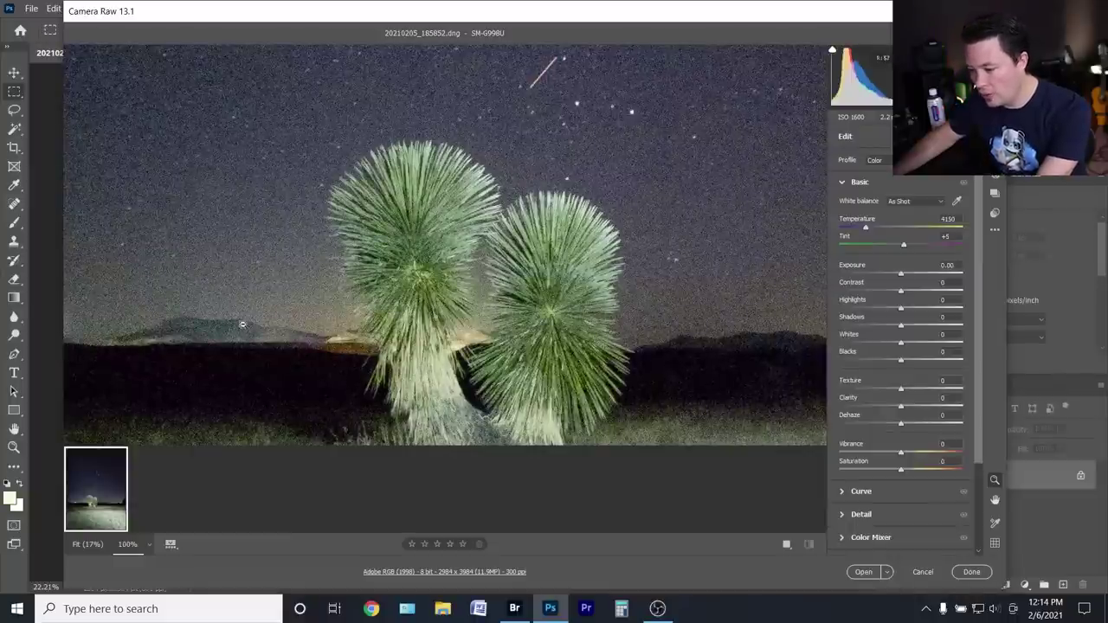
{"action": "left_click_drag", "start_coordinate": [506, 146], "coordinate": [390, 514]}
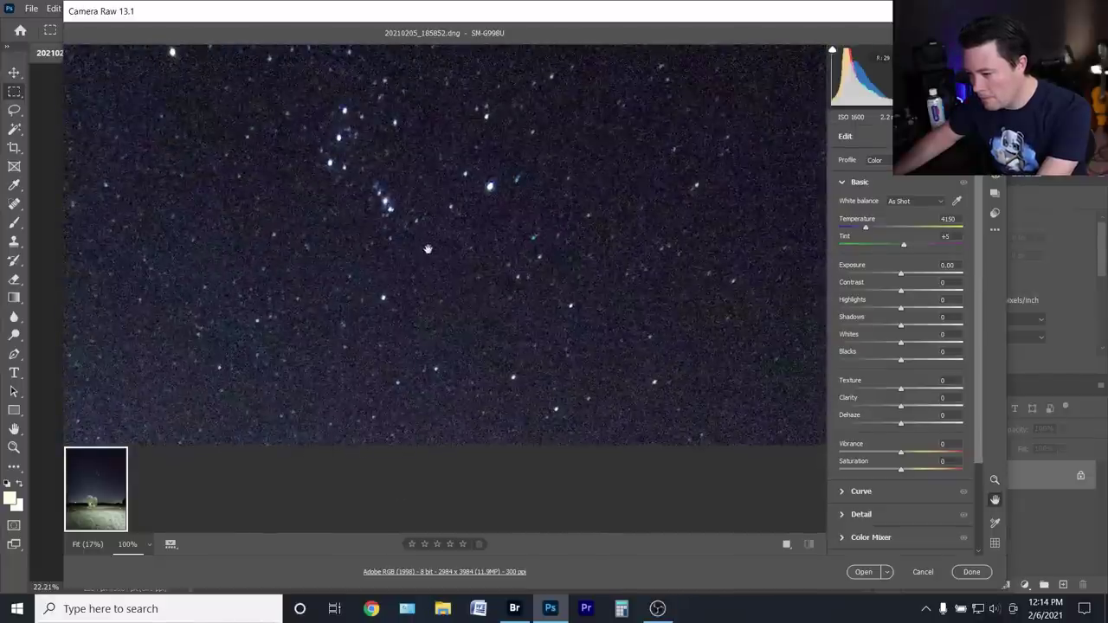
{"action": "key", "text": "z"}
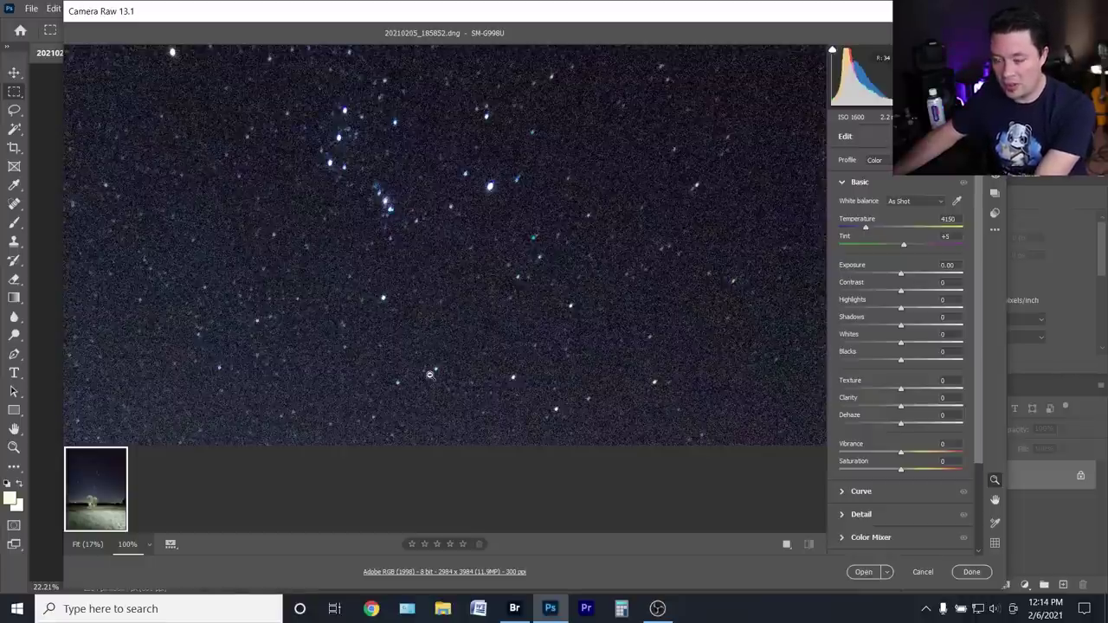
{"action": "key", "text": "space"}
{"action": "left_click_drag", "start_coordinate": [467, 332], "coordinate": [456, 251]}
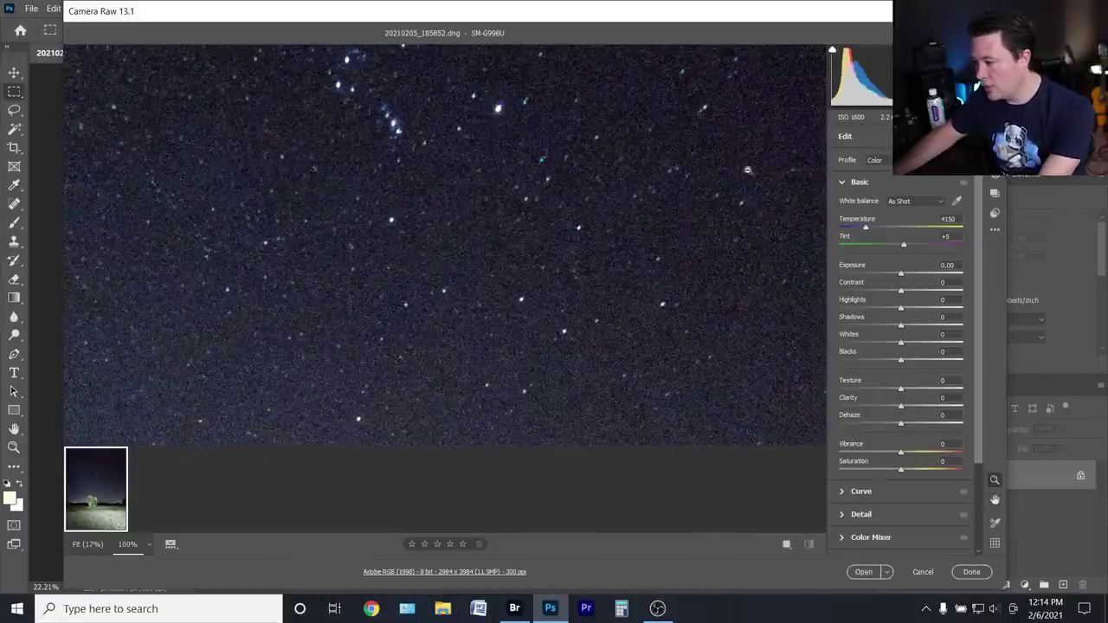
{"action": "left_click_drag", "start_coordinate": [467, 161], "coordinate": [420, 360]}
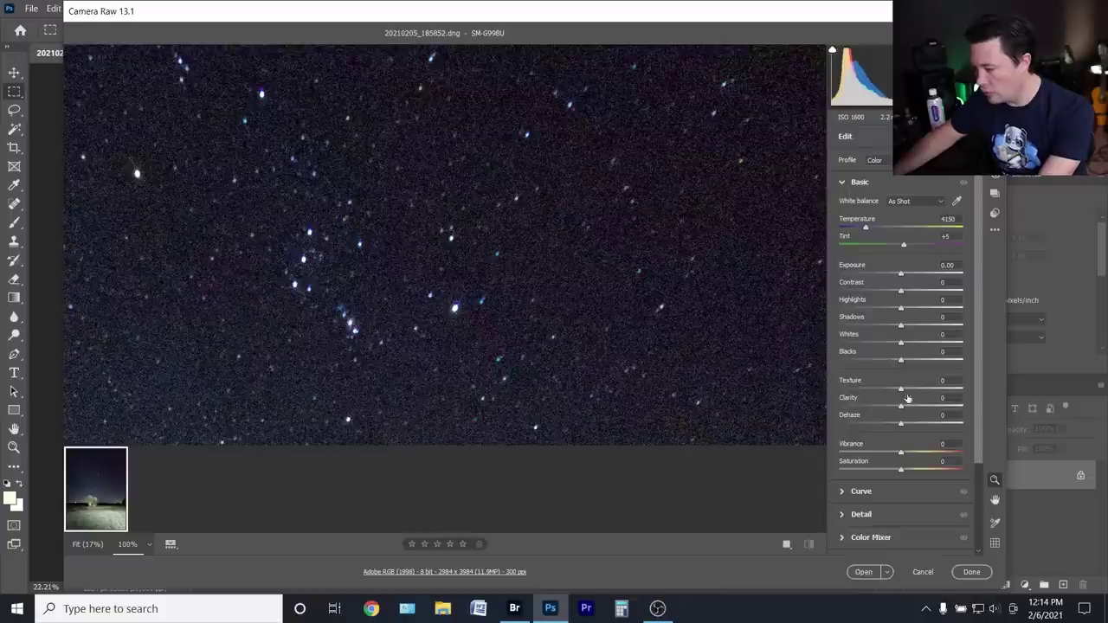
Set the photo's Noise Reduction to 30 and compare the starry sky with and without it at 100%
{"action": "scroll", "coordinate": [871, 429], "scroll_direction": "down", "scroll_amount": 2}
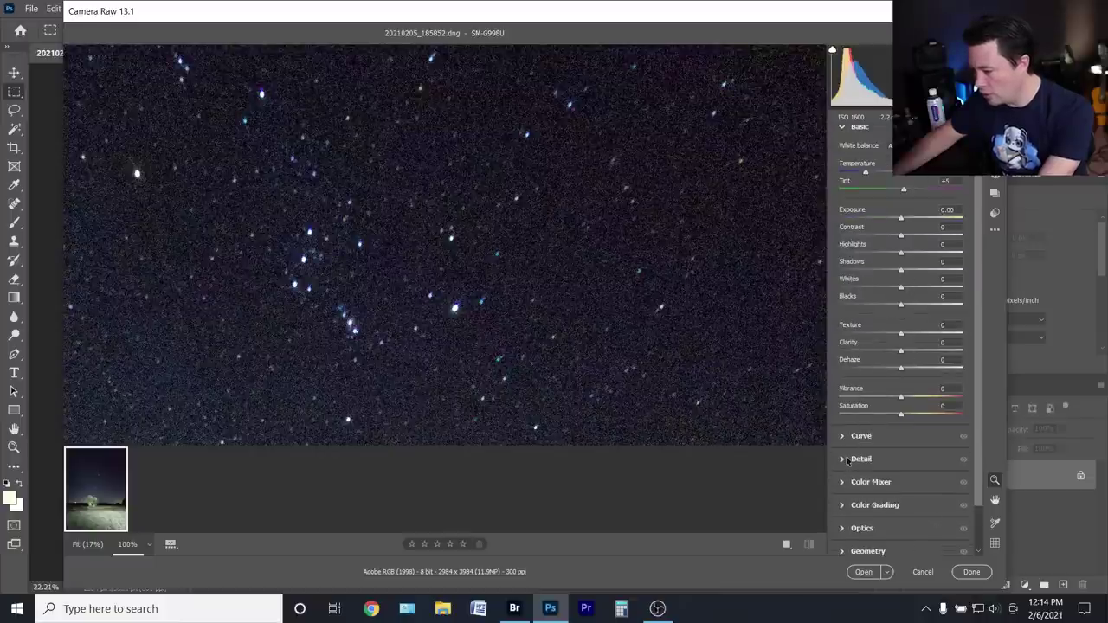
{"action": "left_click", "coordinate": [846, 460]}
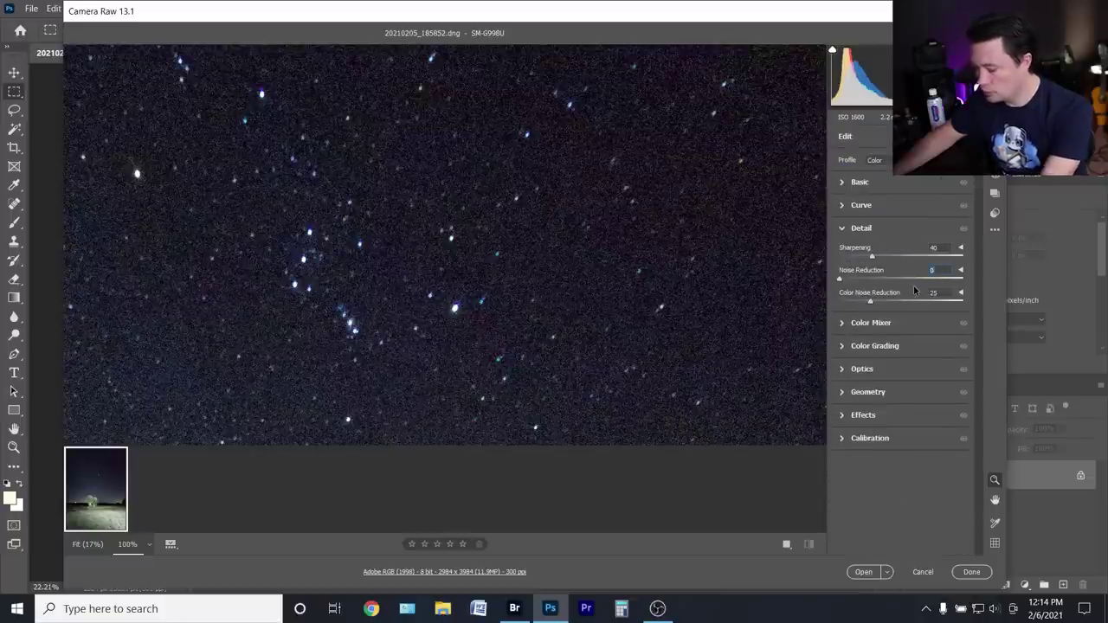
{"action": "type", "text": "30"}
{"action": "key", "text": "Return"}
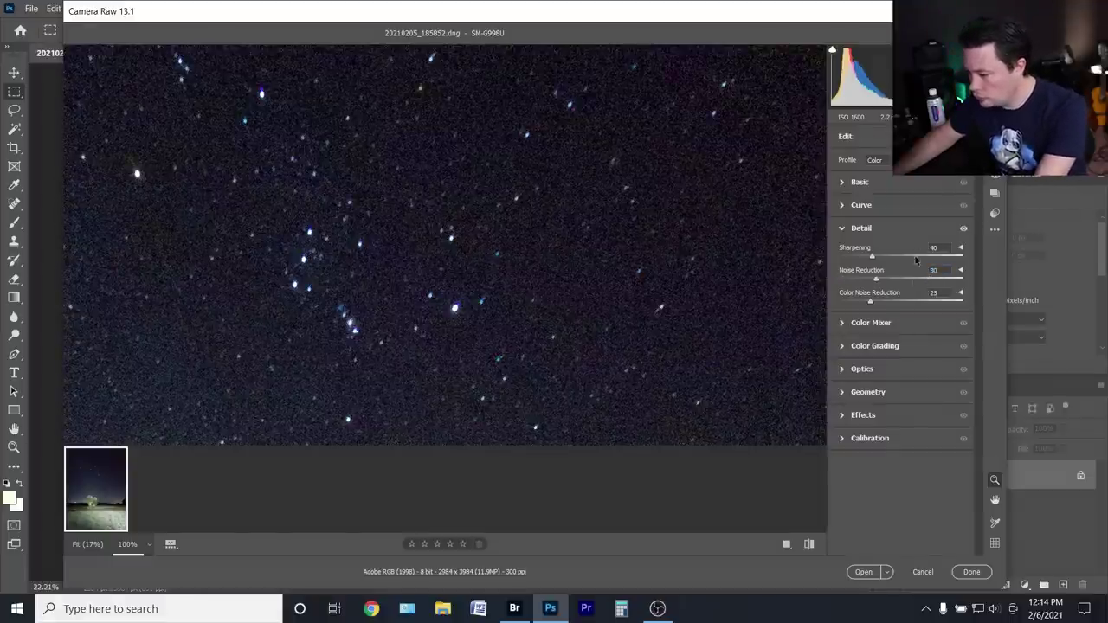
{"action": "key", "text": "ctrl+z"}
{"action": "key", "text": "ctrl+shift+z"}
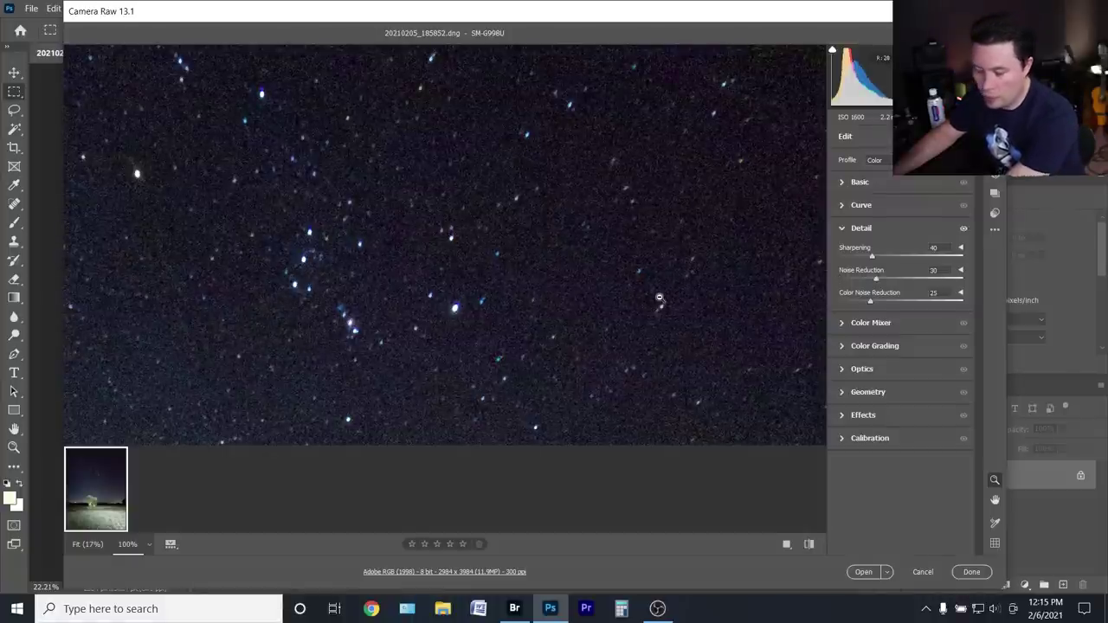
{"action": "key", "text": "ctrl+z"}
{"action": "key", "text": "ctrl+shift+z"}
{"action": "left_click_drag", "start_coordinate": [212, 437], "coordinate": [330, 184]}
{"action": "scroll", "coordinate": [331, 183], "scroll_direction": "down", "scroll_amount": 4}
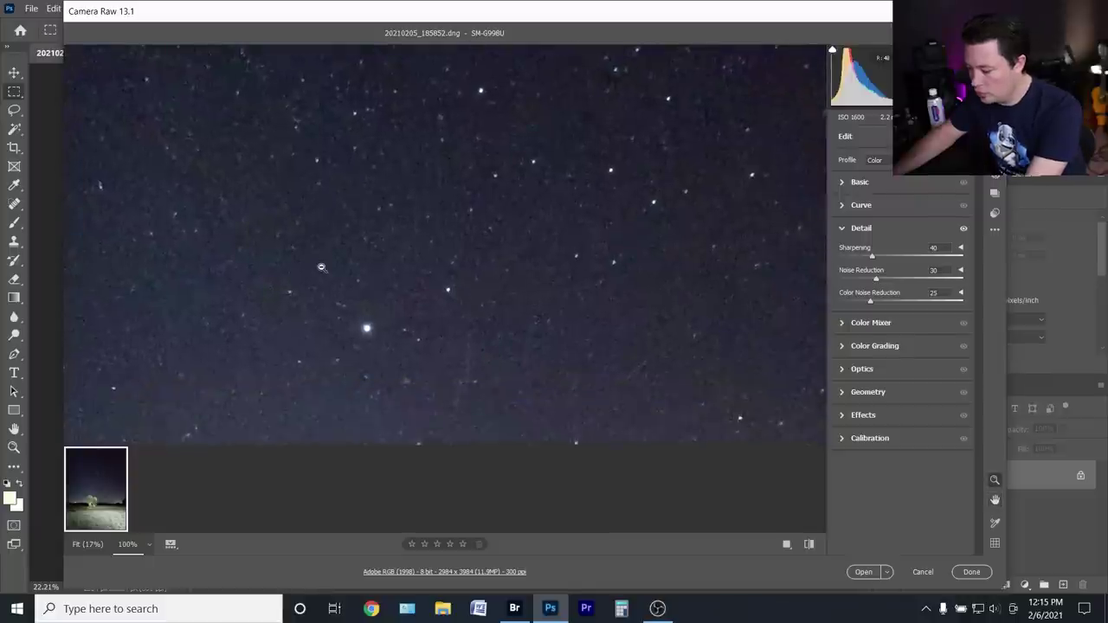
{"action": "left_click", "coordinate": [326, 271]}
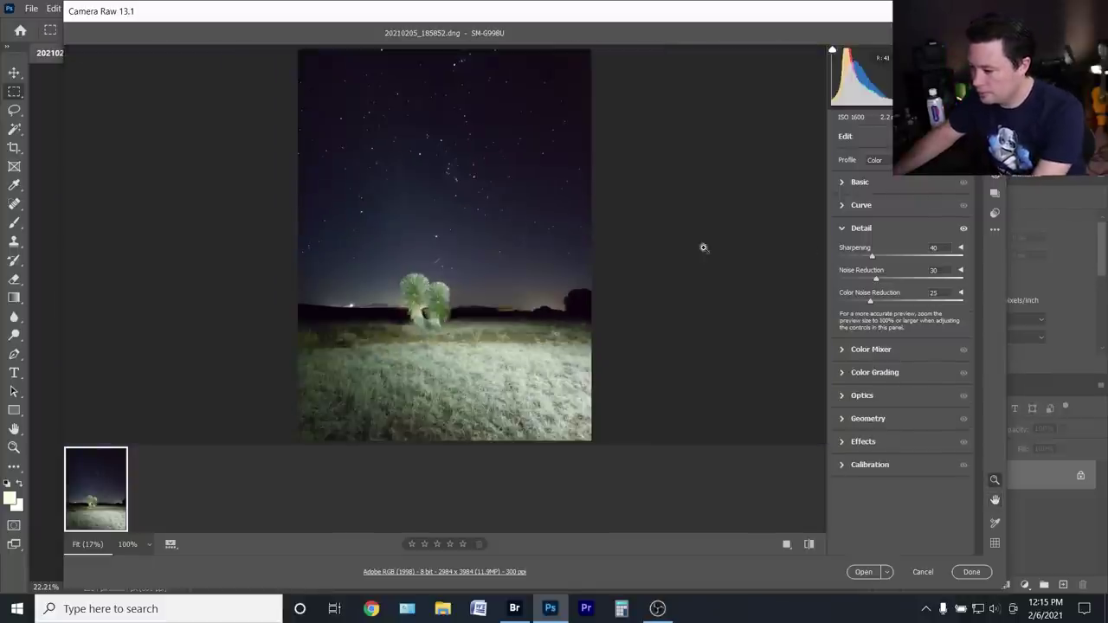
Brush the foreground grass at Temperature +11 and Tint +42, and set the whole photo's Vibrance to +21 and Saturation to +17
{"action": "key", "text": "k"}
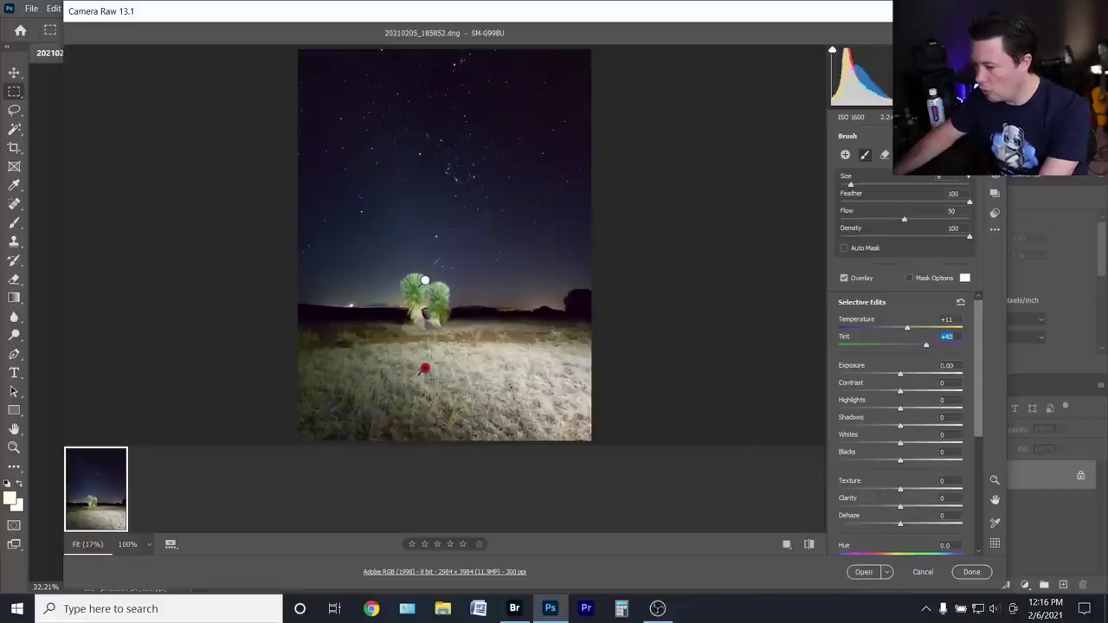
{"action": "key", "text": "k"}
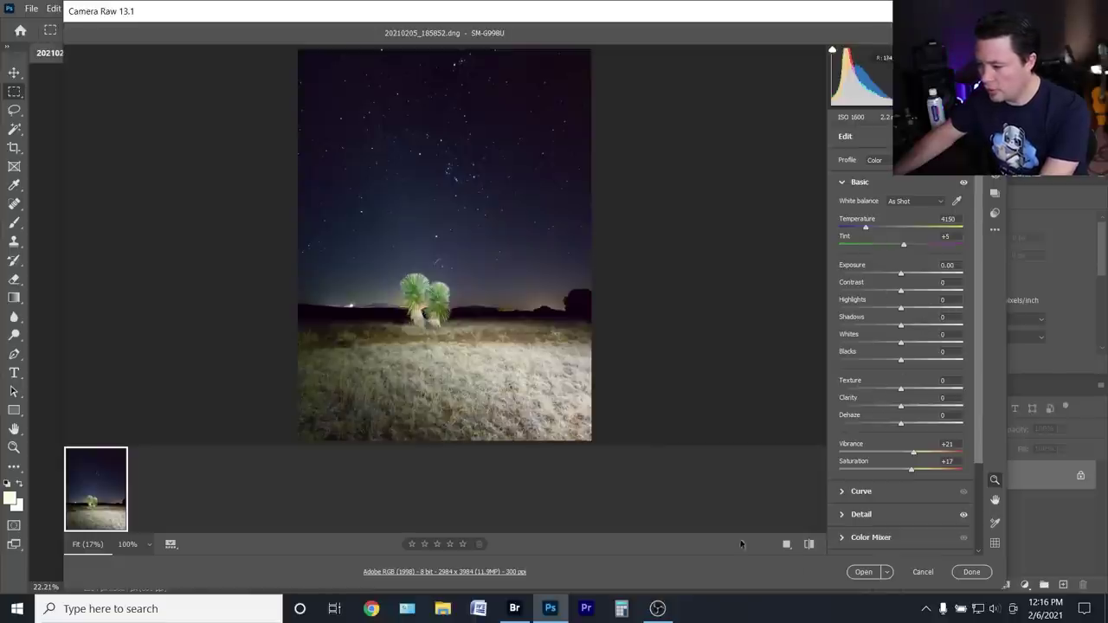
Open the edited photo in Photoshop and crop it at a 4:5 (8:10) ratio to about 2704 × 3380 px, trimming the foreground grass
{"action": "left_click", "coordinate": [865, 573]}
{"action": "key", "text": "c"}
{"action": "left_click", "coordinate": [108, 31]}
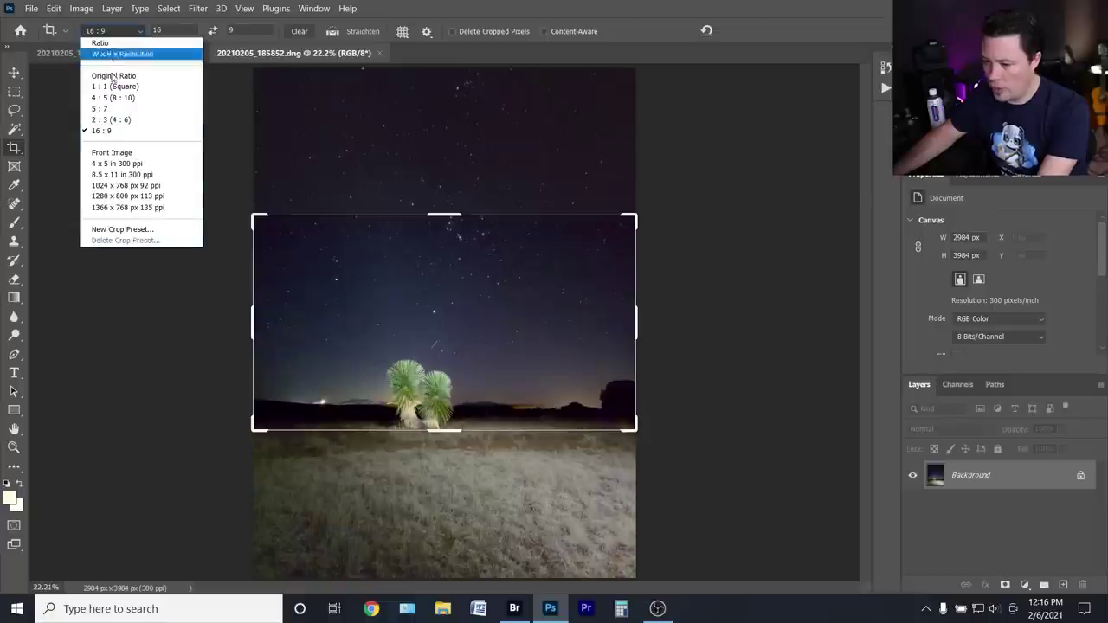
{"action": "left_click", "coordinate": [112, 98]}
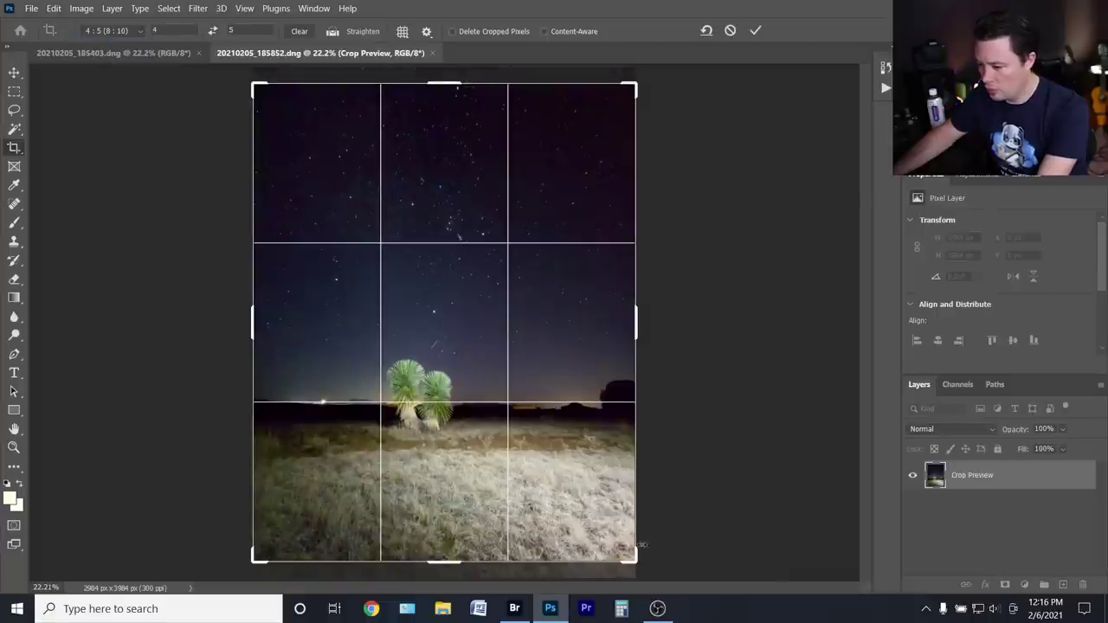
{"action": "left_click_drag", "start_coordinate": [637, 565], "coordinate": [617, 543]}
{"action": "mouse_move", "coordinate": [541, 463]}
{"action": "left_mouse_down"}
{"action": "mouse_move", "coordinate": [538, 485]}
{"action": "mouse_move", "coordinate": [489, 475]}
{"action": "mouse_move", "coordinate": [539, 480]}
{"action": "left_mouse_up"}
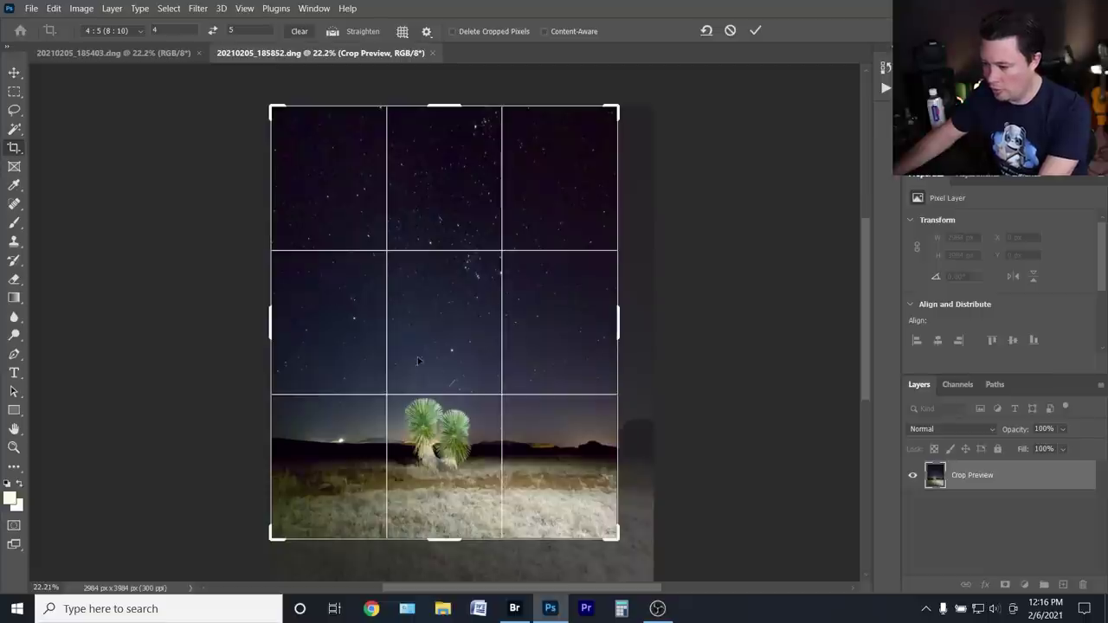
{"action": "key", "text": "Return"}
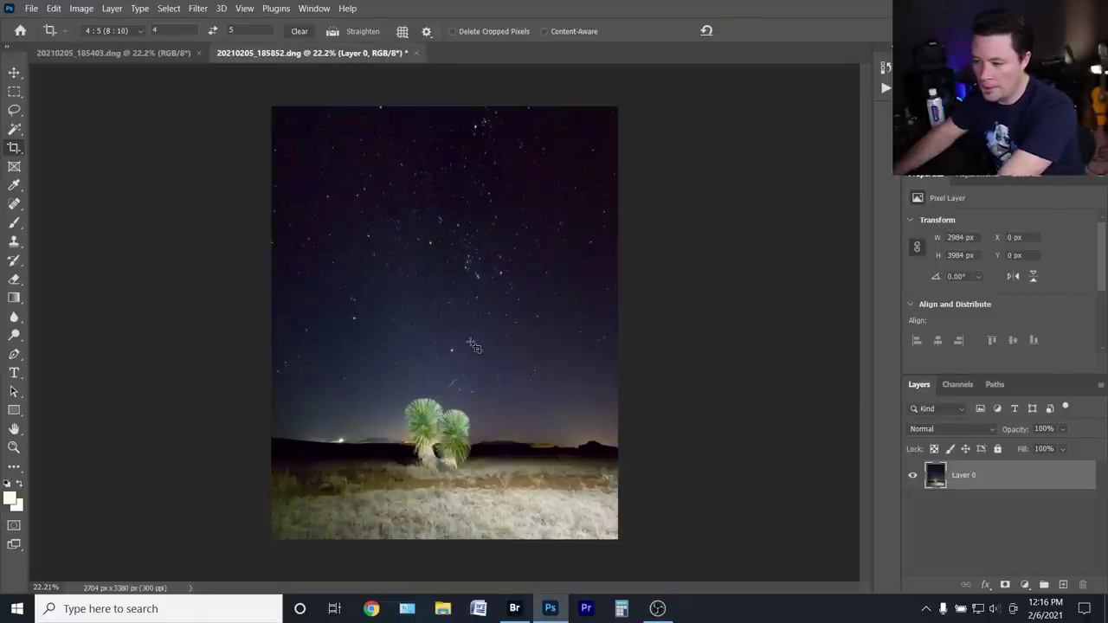
{"action": "key", "text": "ctrl+0"}
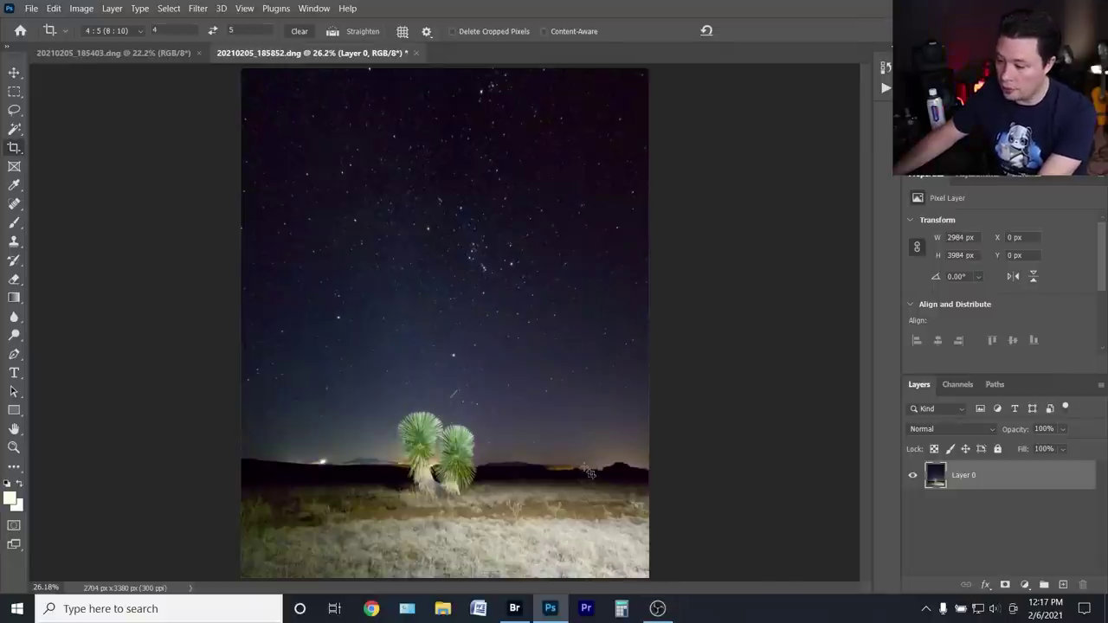
From Bridge, open 20210205_192419.dng in Camera Raw, examine its yuccas and stars at 100%, and close it without editing
{"action": "left_click", "coordinate": [514, 609]}
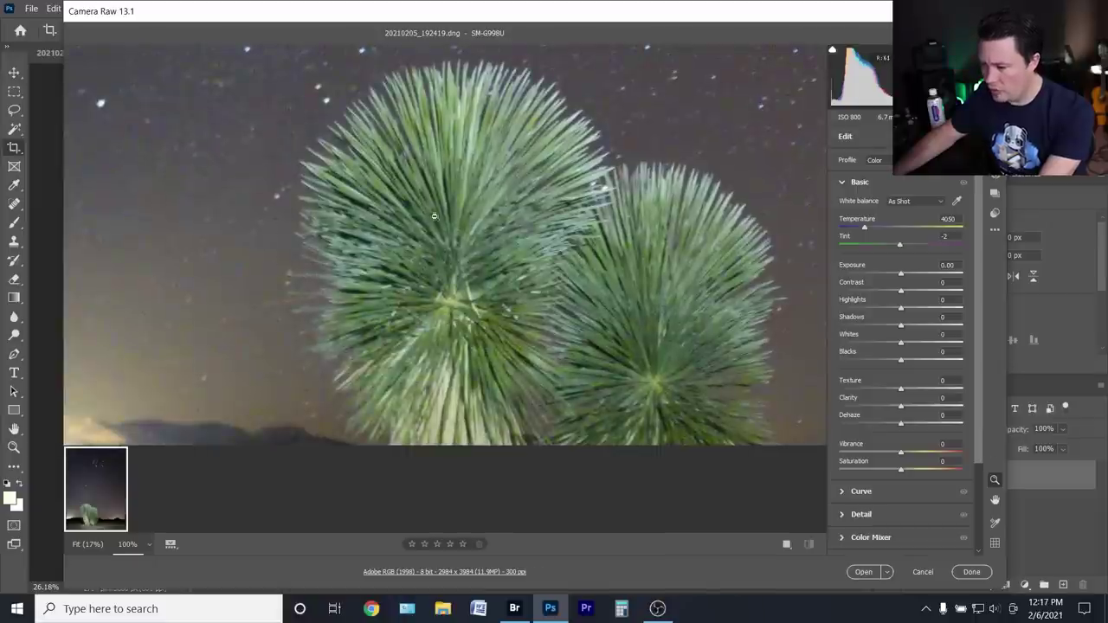
{"action": "left_click_drag", "start_coordinate": [408, 290], "coordinate": [285, 285]}
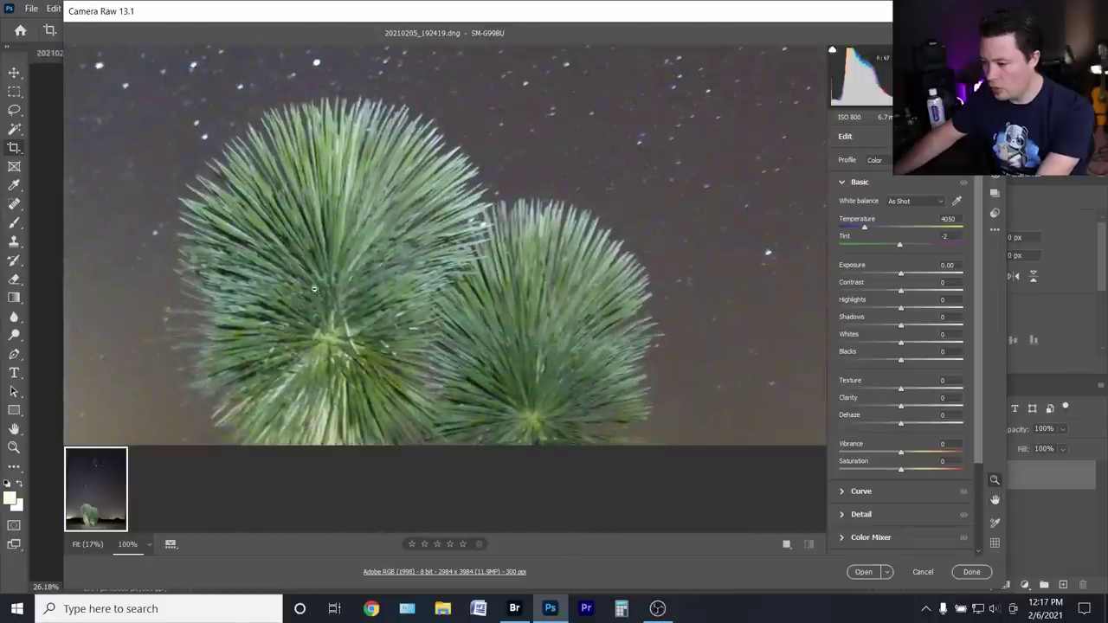
{"action": "right_click", "coordinate": [351, 215]}
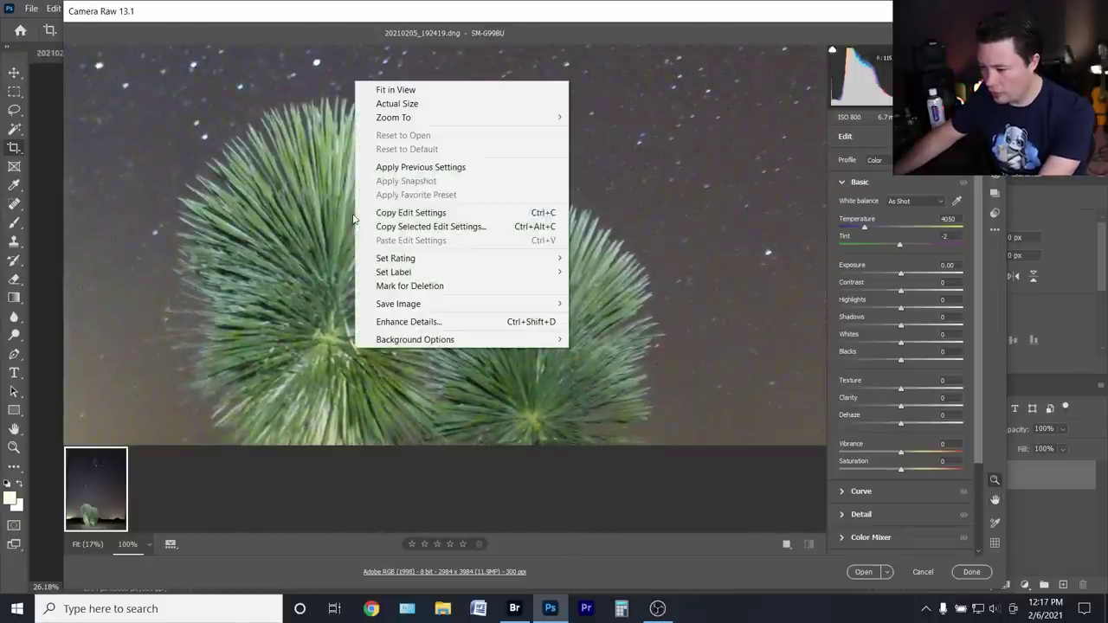
{"action": "mouse_move", "coordinate": [565, 126]}
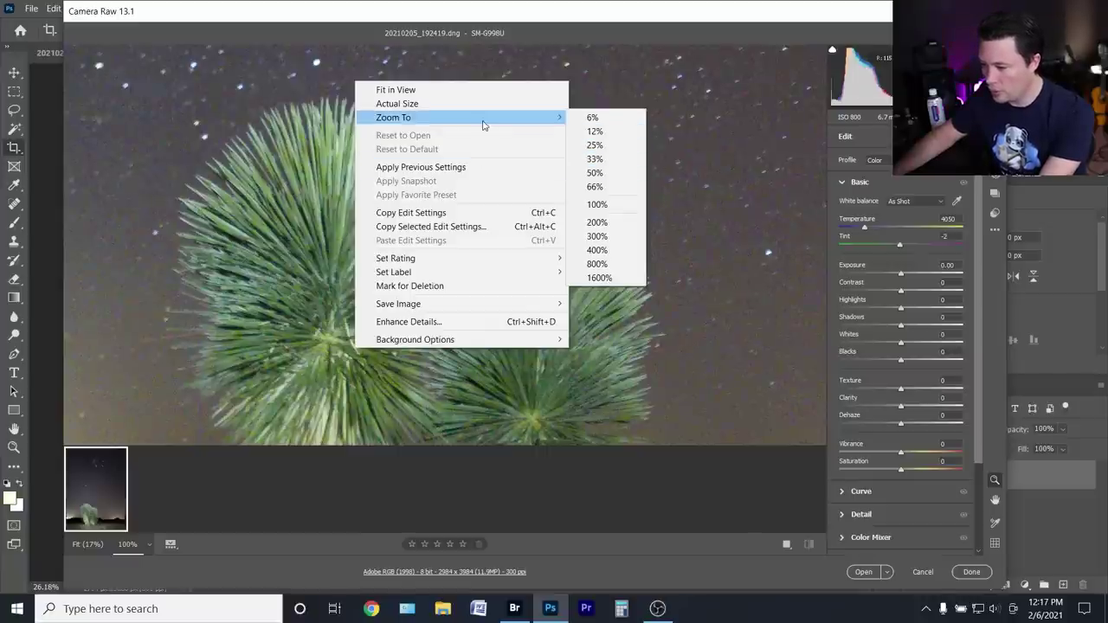
{"action": "left_click", "coordinate": [470, 90]}
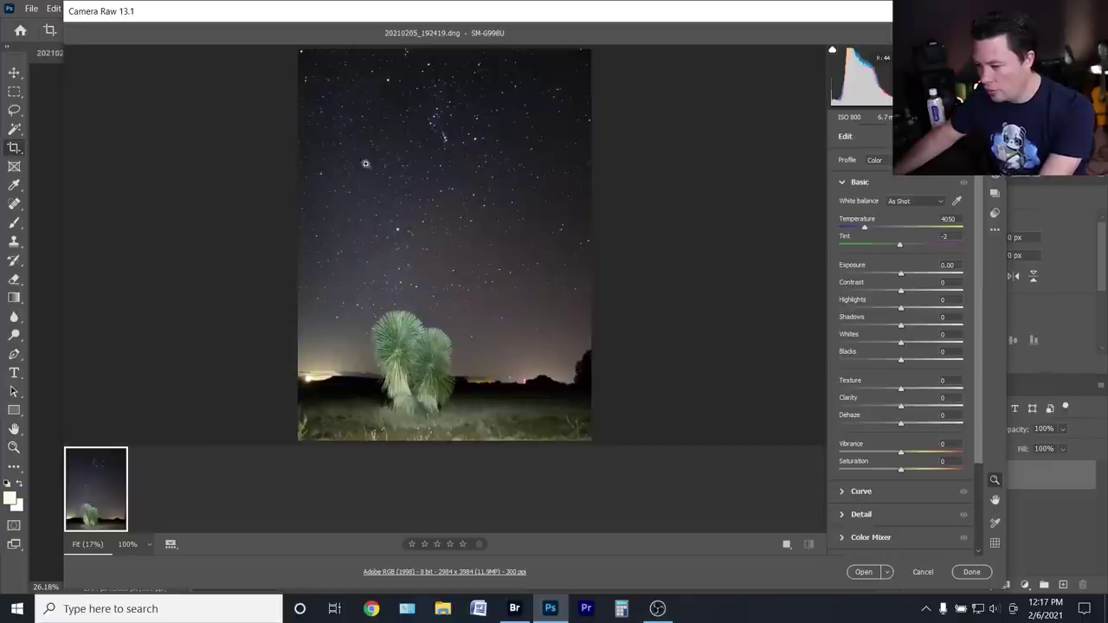
{"action": "left_click", "coordinate": [430, 136]}
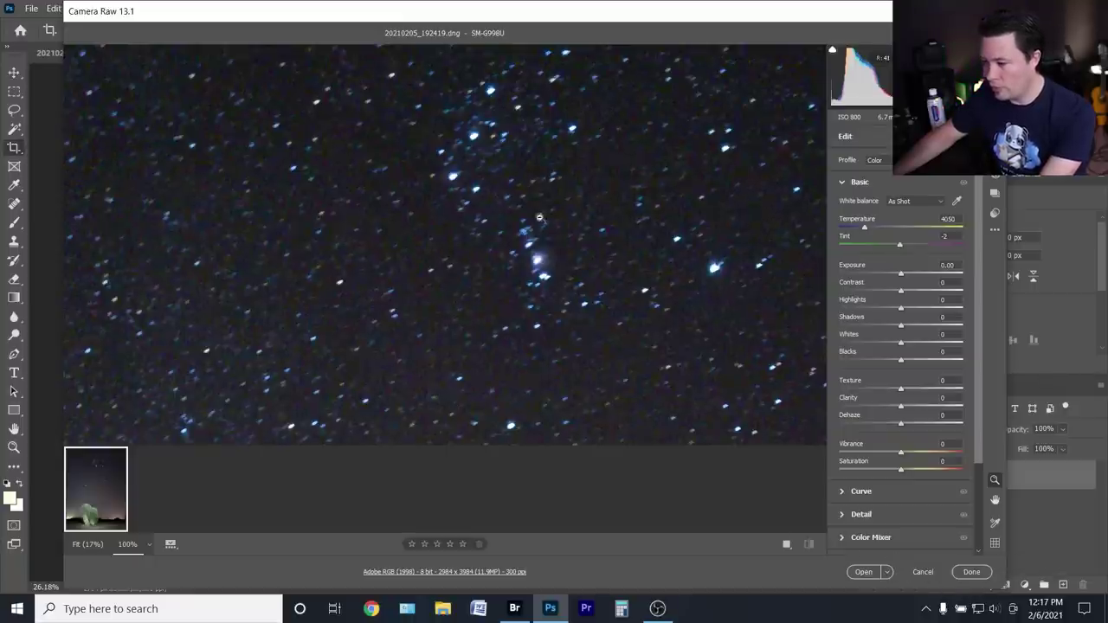
{"action": "left_click", "coordinate": [922, 571]}
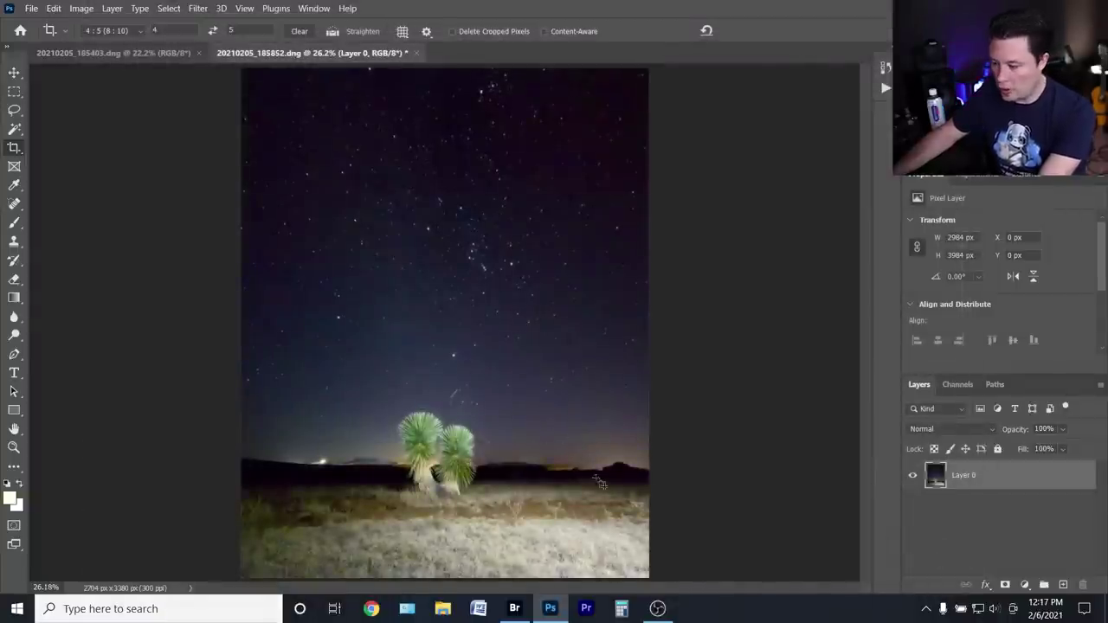
Browse the S21 shots in Bridge, open 20210205_190259.dng in Camera Raw and view its yuccas at 100%
{"action": "left_click", "coordinate": [514, 609]}
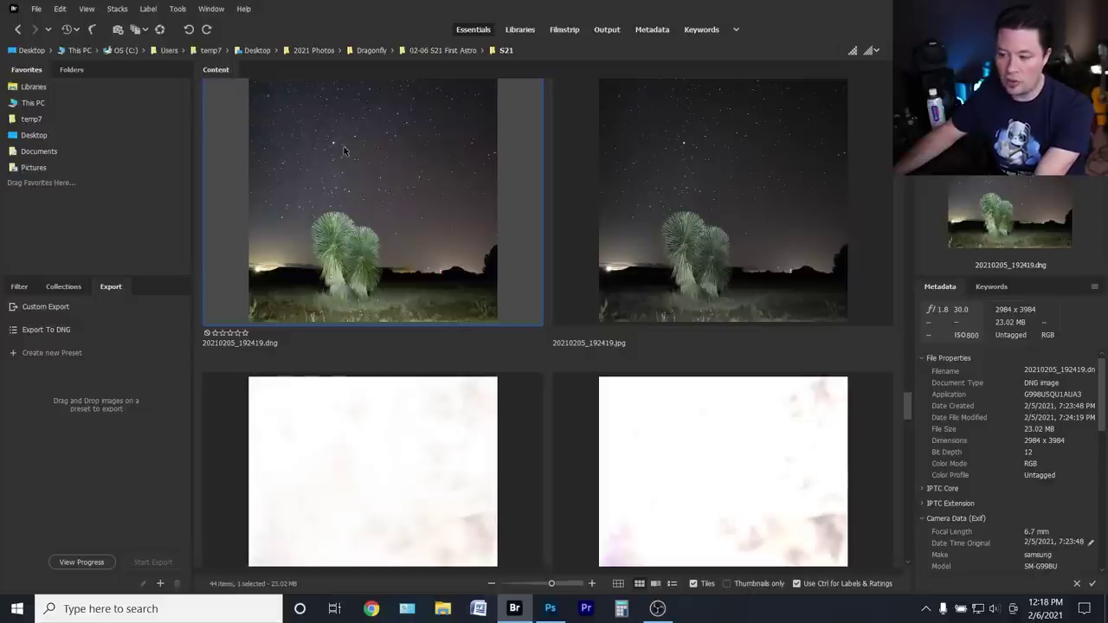
{"action": "scroll", "coordinate": [417, 215], "scroll_direction": "down", "scroll_amount": 5}
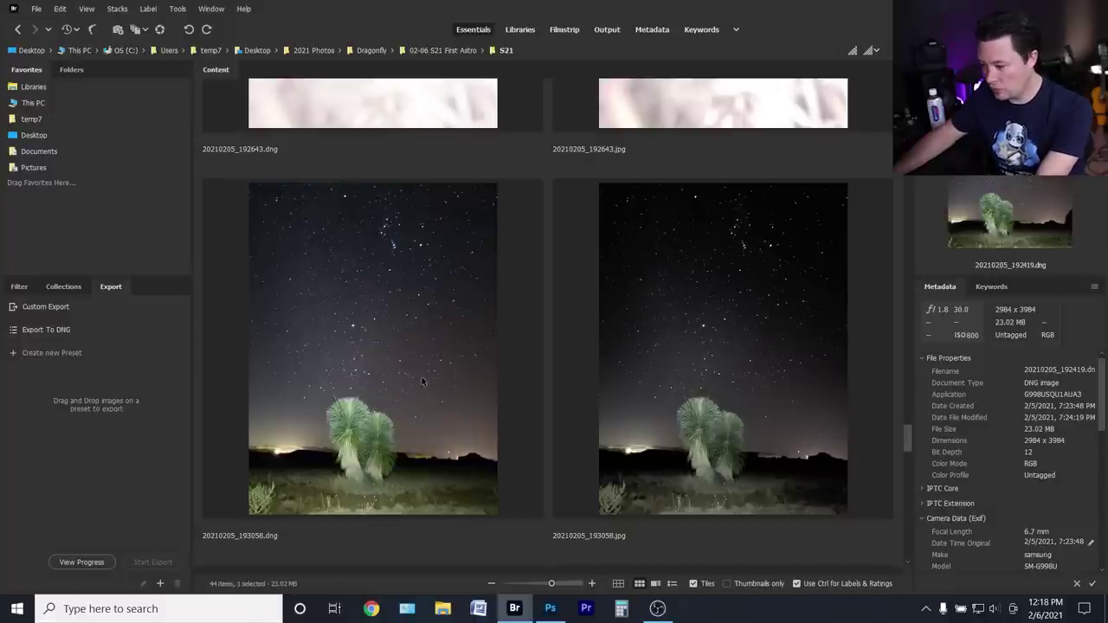
{"action": "scroll", "coordinate": [396, 371], "scroll_direction": "down", "scroll_amount": 3}
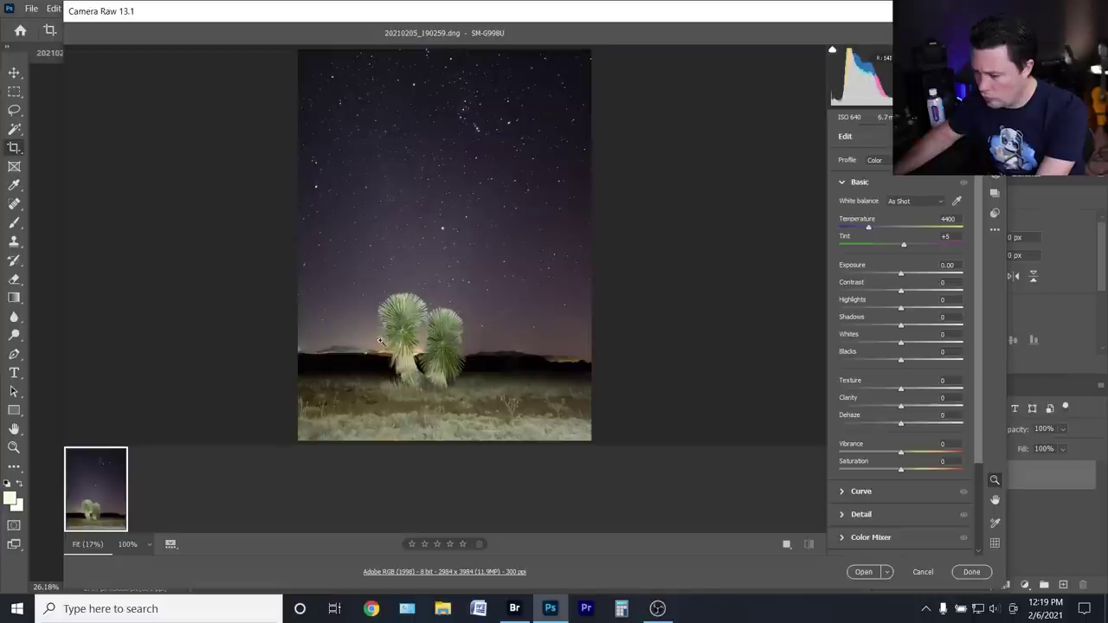
{"action": "left_click", "coordinate": [380, 340]}
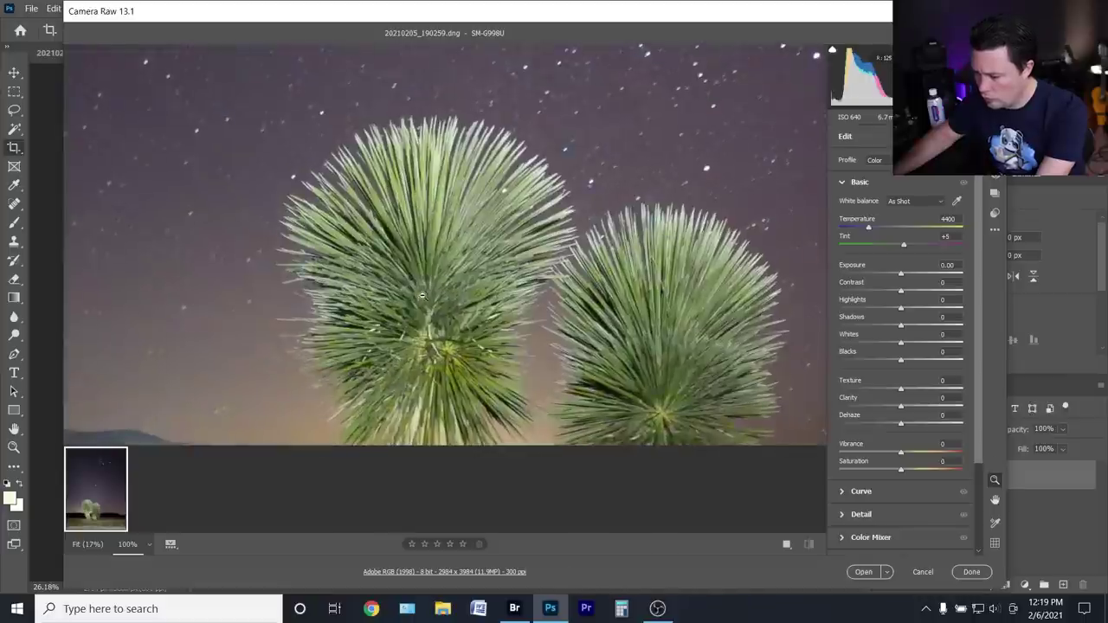
Examine the yuccas, stars and Orion constellation of 20210205_190259.dng at 100%, and fit the whole photo back in view
{"action": "left_click_drag", "start_coordinate": [380, 340], "coordinate": [316, 306]}
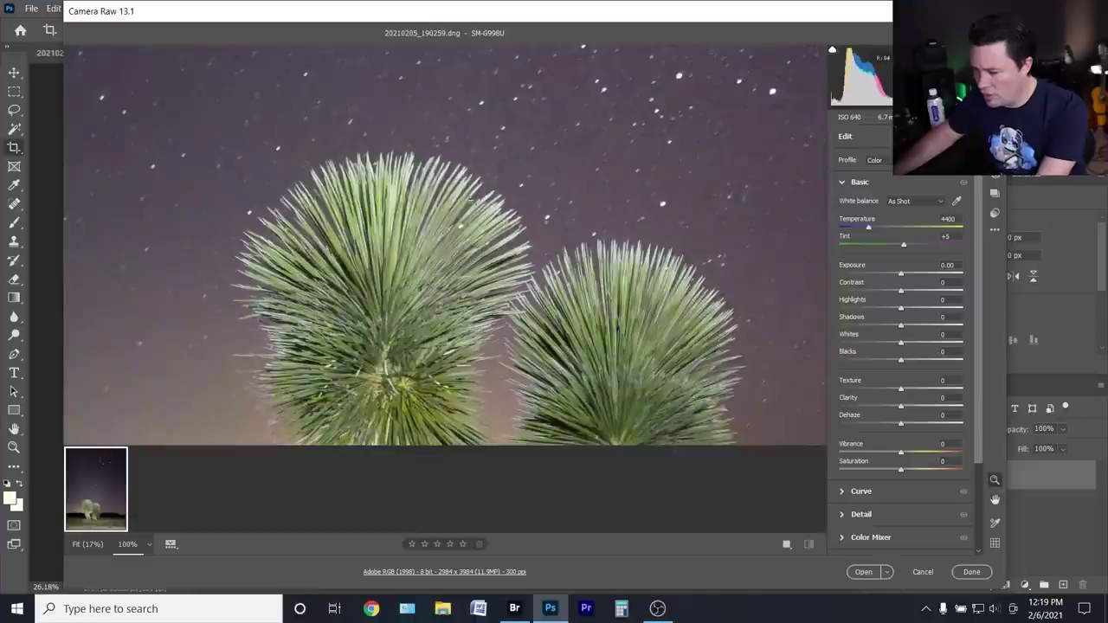
{"action": "left_click_drag", "start_coordinate": [522, 117], "coordinate": [409, 279]}
{"action": "left_click_drag", "start_coordinate": [487, 147], "coordinate": [436, 286]}
{"action": "key", "text": "z"}
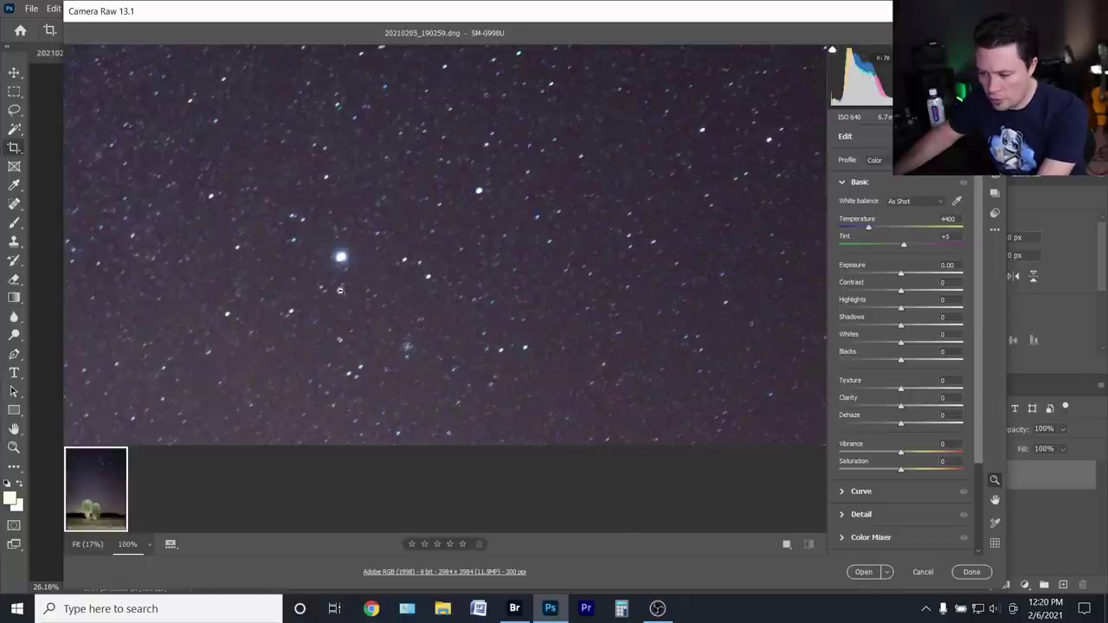
{"action": "key", "text": "h"}
{"action": "left_click_drag", "start_coordinate": [526, 166], "coordinate": [558, 286]}
{"action": "left_click_drag", "start_coordinate": [426, 202], "coordinate": [380, 309]}
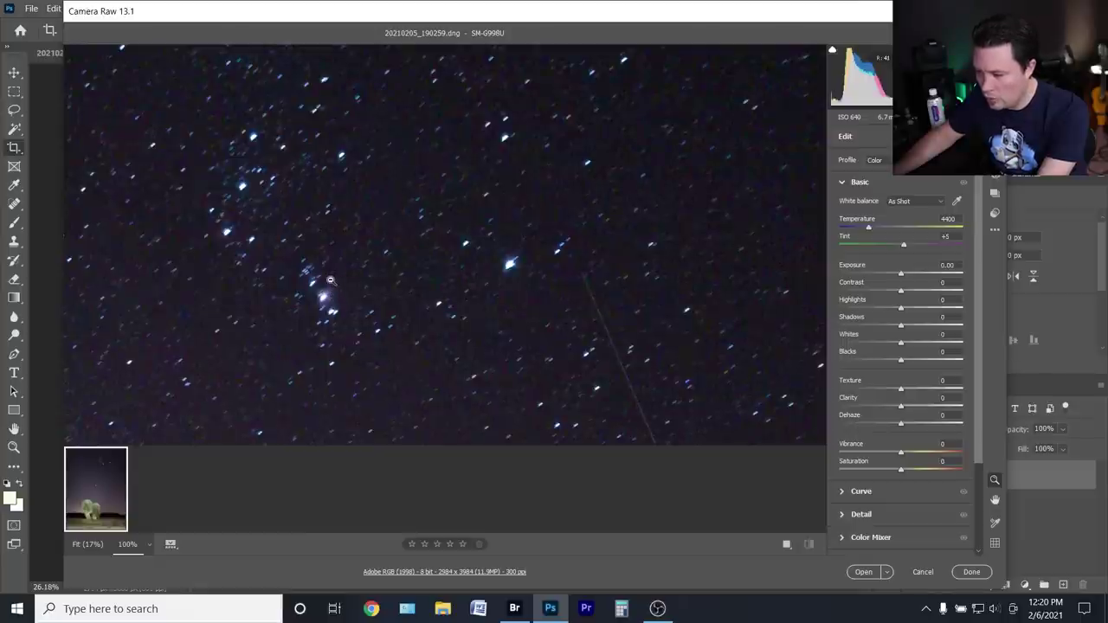
{"action": "key", "text": "h"}
{"action": "left_click_drag", "start_coordinate": [319, 226], "coordinate": [395, 326]}
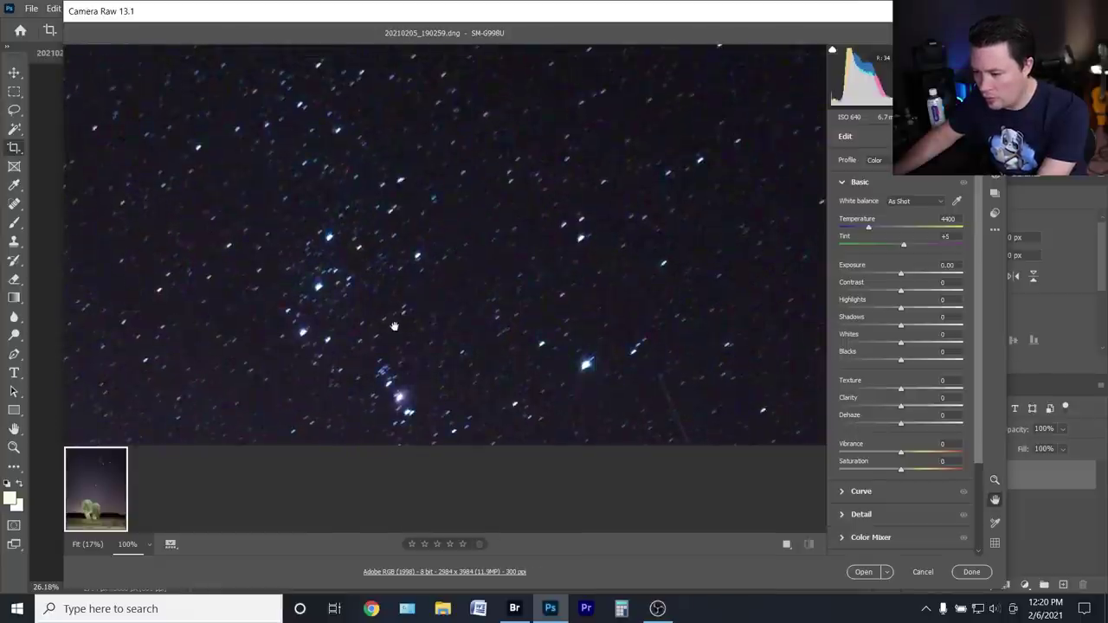
{"action": "key", "text": "z"}
{"action": "right_click", "coordinate": [393, 327]}
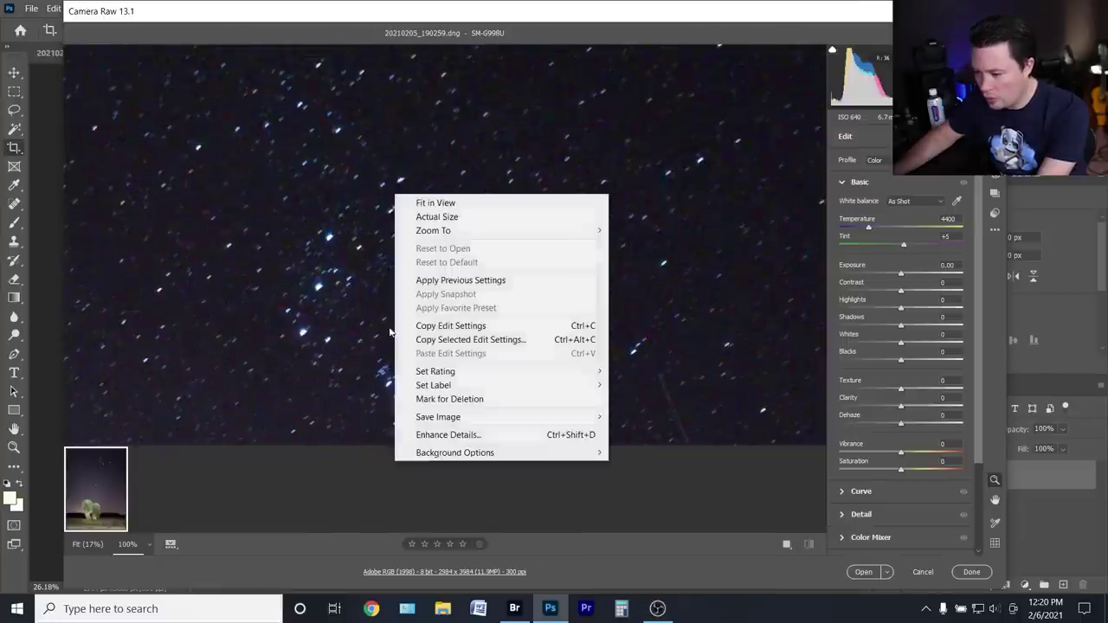
{"action": "left_click", "coordinate": [472, 205]}
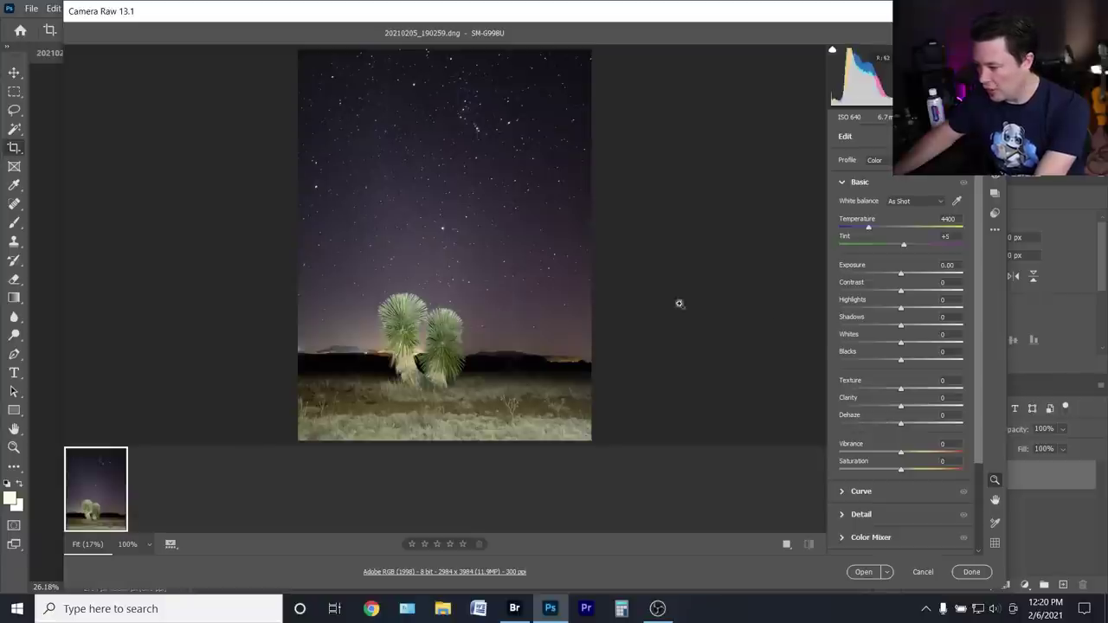
Brush the foreground at Temperature +17 and Tint +12, open the photo in Photoshop and crop it at 4:5 (8:10) to 2984 × 3730 px
{"action": "key", "text": "k"}
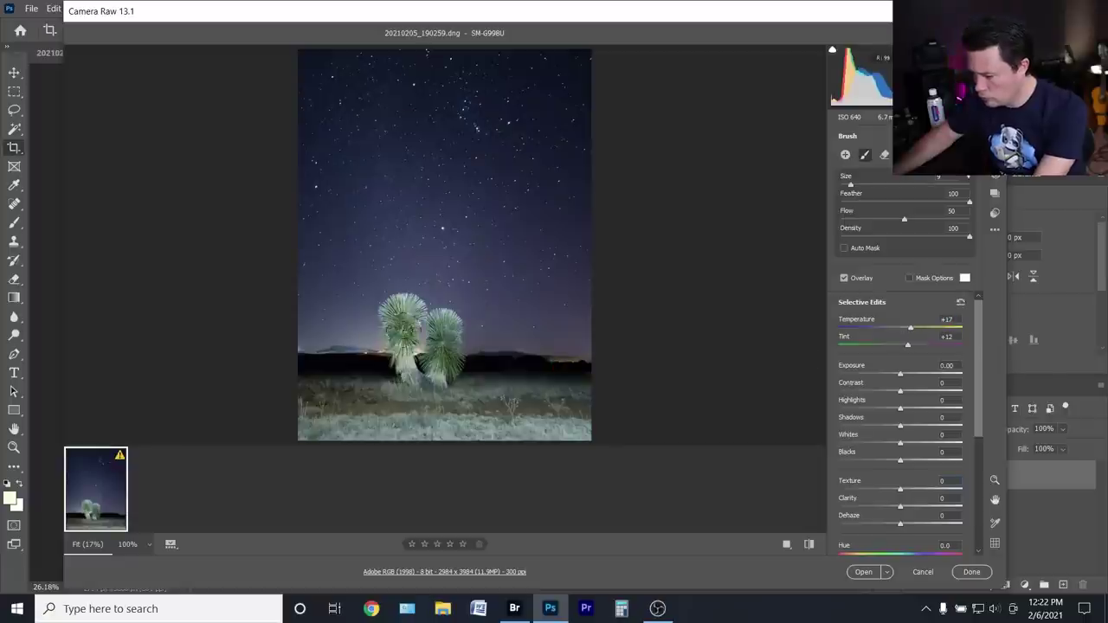
{"action": "key", "text": "k"}
{"action": "key", "text": "Return"}
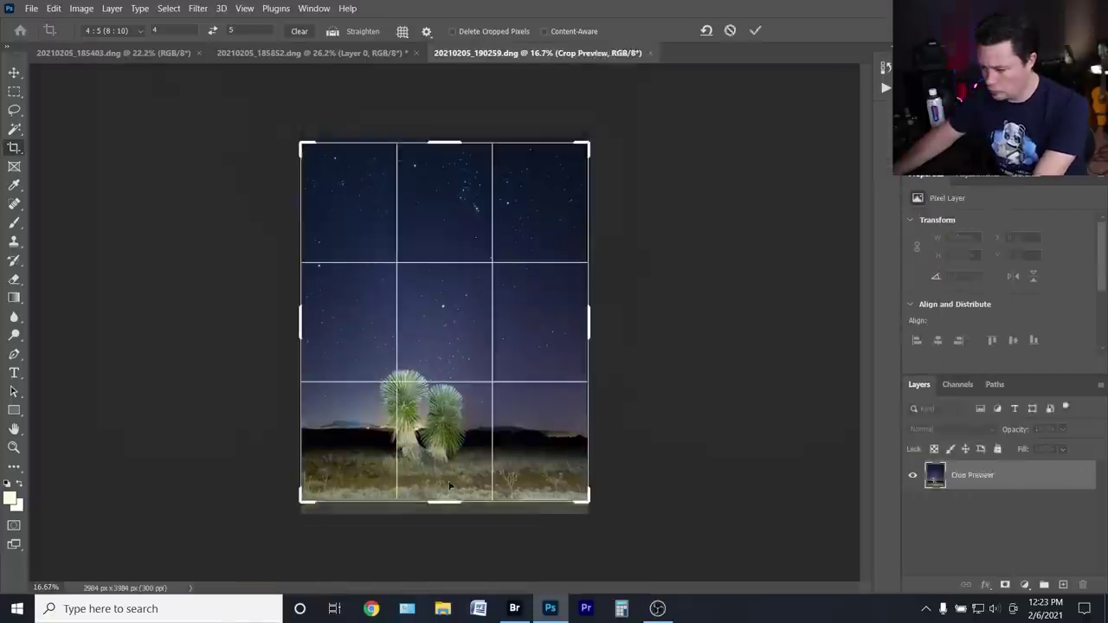
Switch to Bridge, go to the S20 folder and open 20210205_192920.dng in Camera Raw
{"action": "mouse_move", "coordinate": [519, 615]}
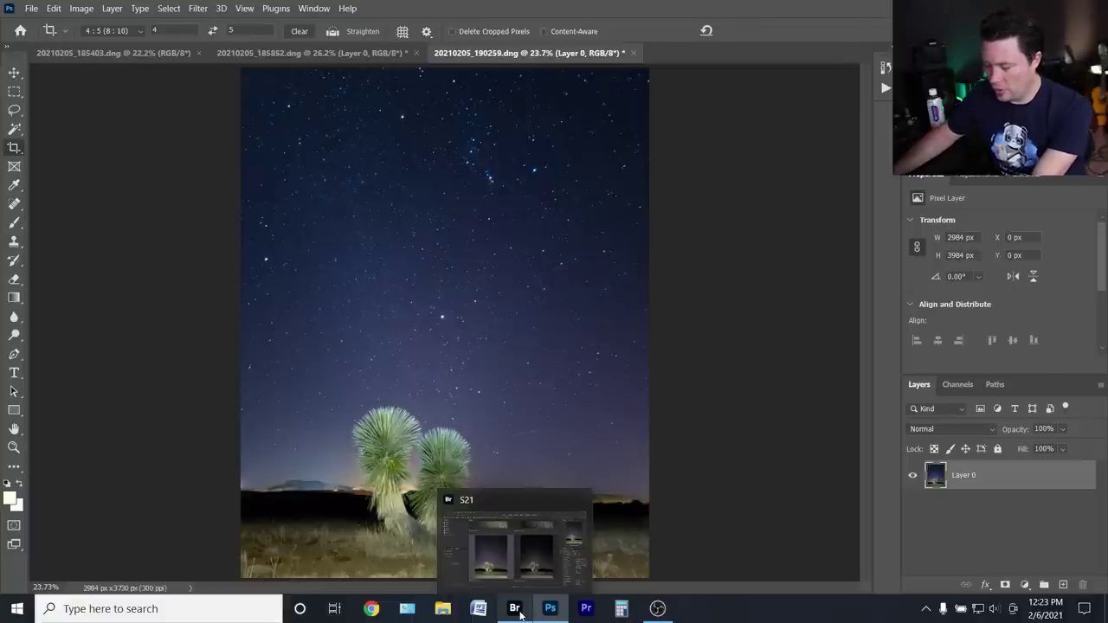
{"action": "left_click", "coordinate": [514, 609]}
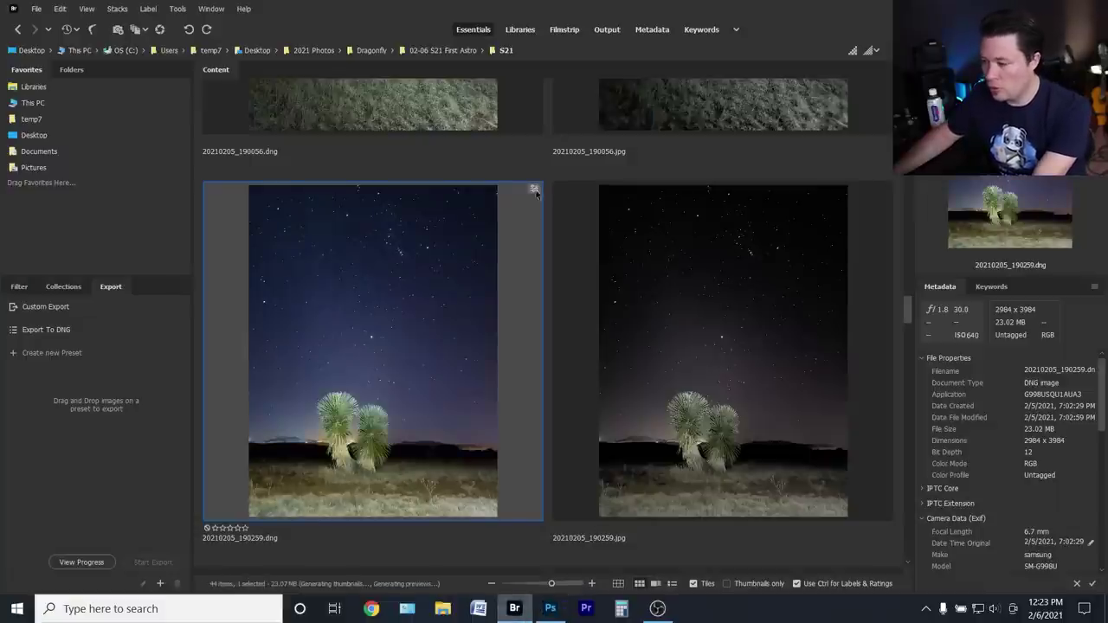
{"action": "left_click", "coordinate": [426, 51]}
{"action": "double_click", "coordinate": [712, 277]}
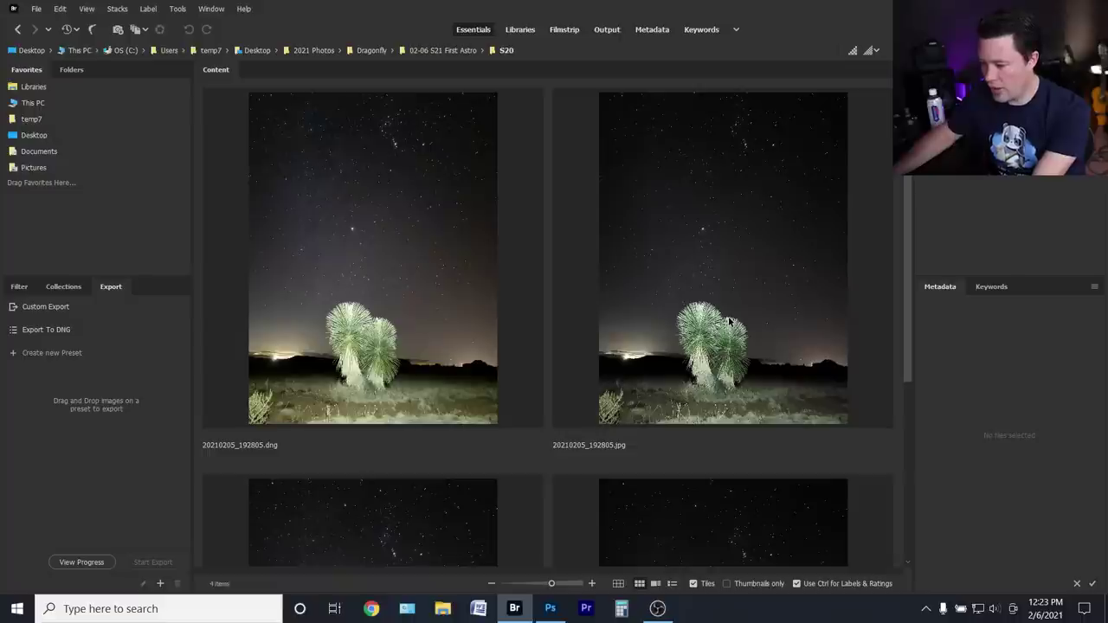
{"action": "left_click", "coordinate": [729, 321]}
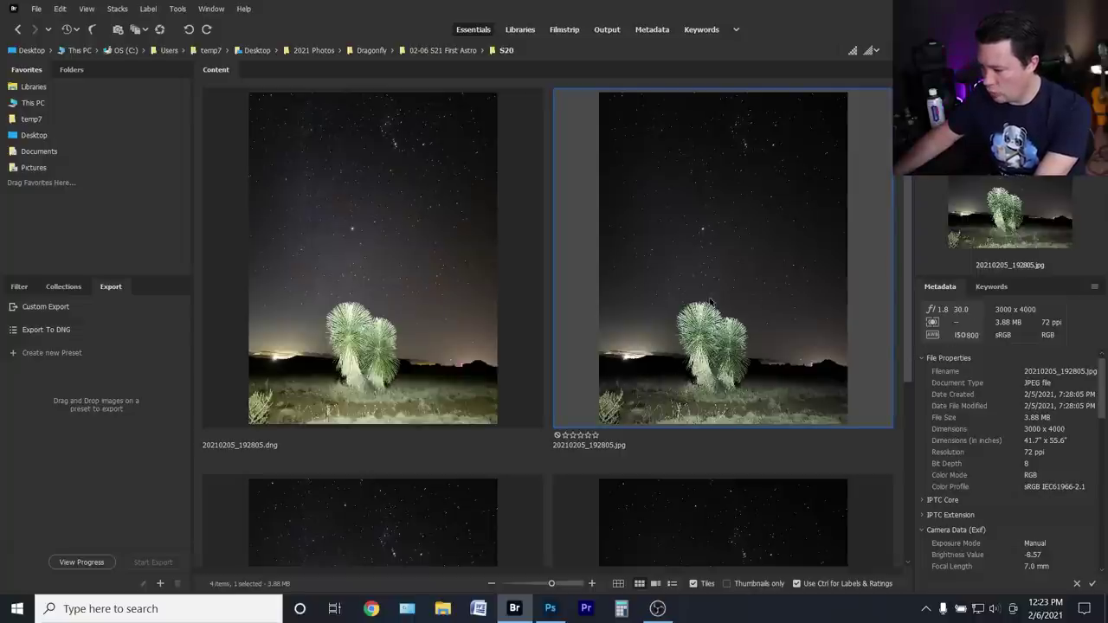
{"action": "scroll", "coordinate": [685, 341], "scroll_direction": "down", "scroll_amount": 3}
{"action": "left_click", "coordinate": [378, 370]}
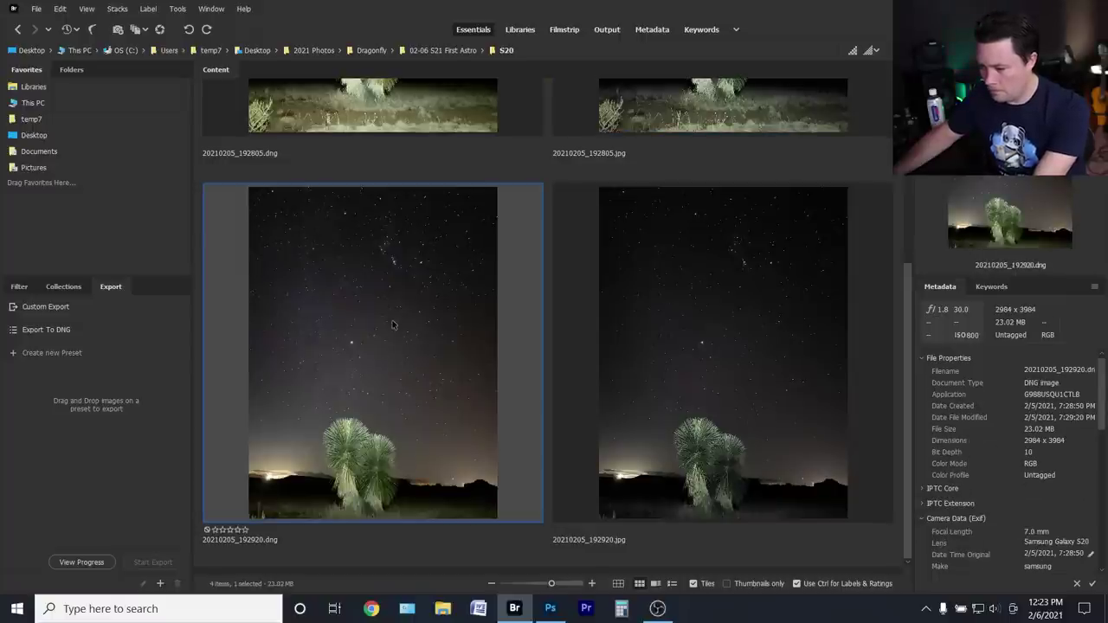
{"action": "double_click", "coordinate": [392, 324]}
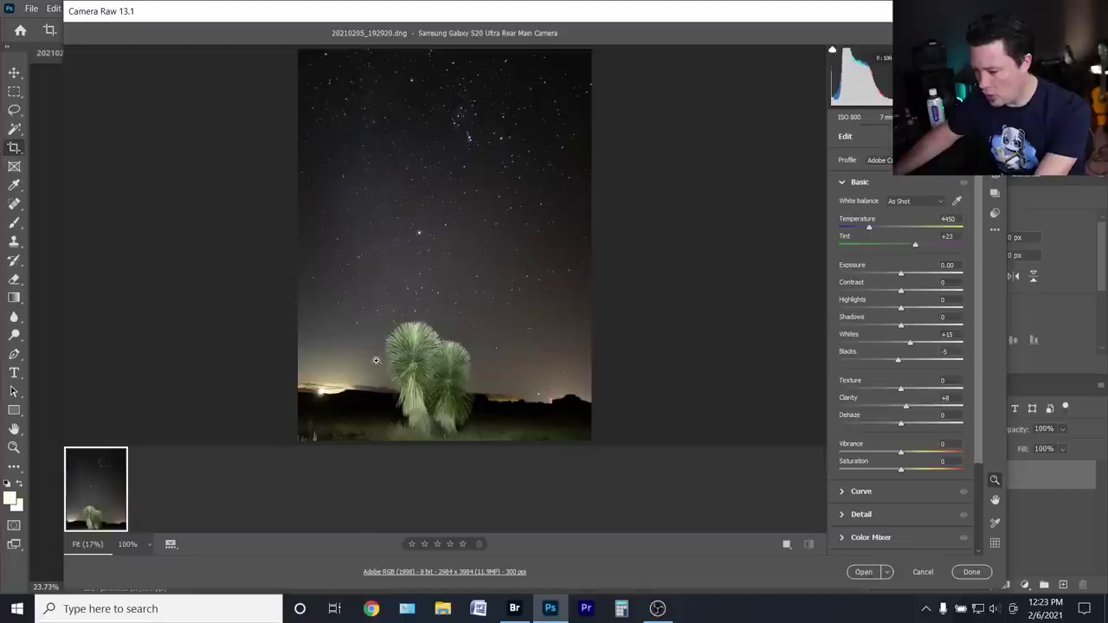
Examine the yuccas and the stars up to Orion in the S20 shot at 100%, and return to the full view
{"action": "left_click", "coordinate": [404, 346]}
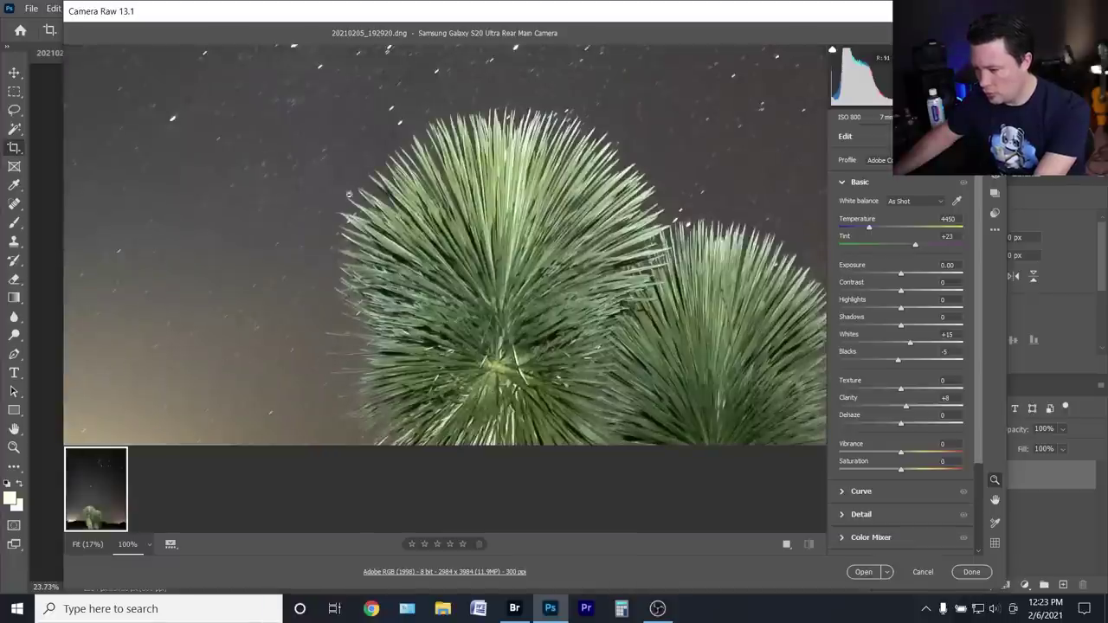
{"action": "left_click_drag", "start_coordinate": [348, 195], "coordinate": [59, 430]}
{"action": "left_click_drag", "start_coordinate": [402, 197], "coordinate": [342, 380]}
{"action": "left_click_drag", "start_coordinate": [285, 86], "coordinate": [308, 213]}
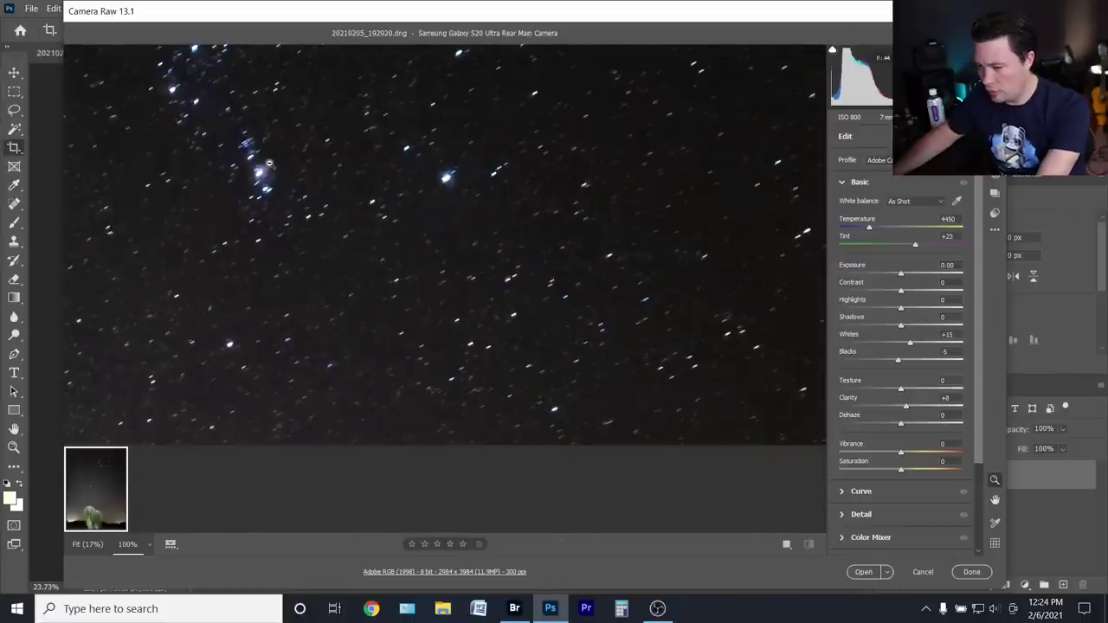
{"action": "left_click_drag", "start_coordinate": [226, 169], "coordinate": [288, 271]}
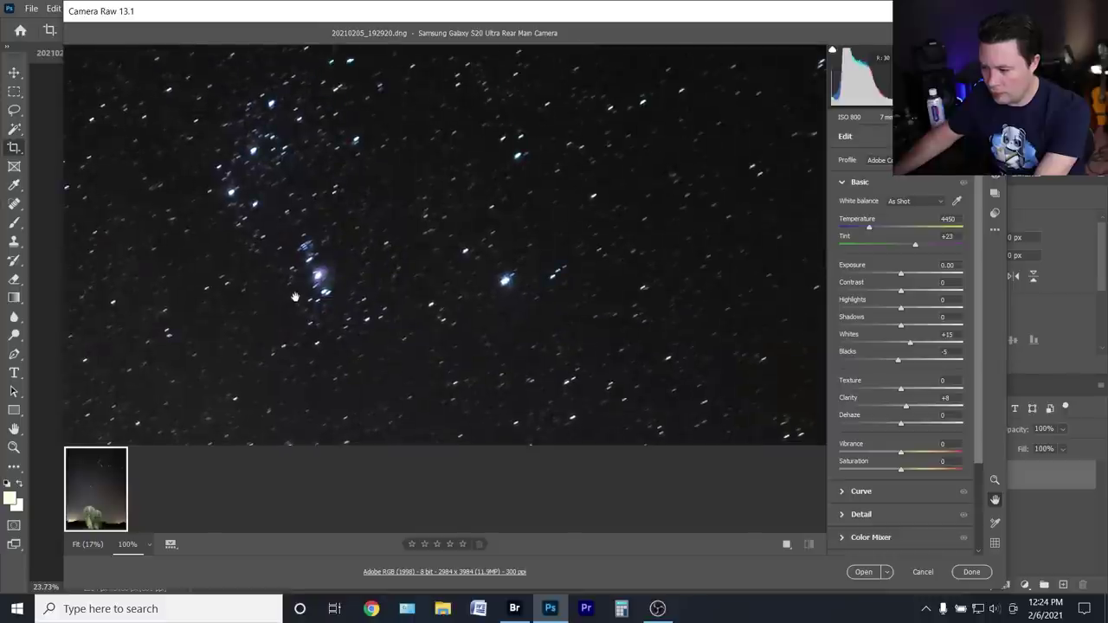
{"action": "right_click", "coordinate": [232, 184]}
{"action": "left_click", "coordinate": [310, 198]}
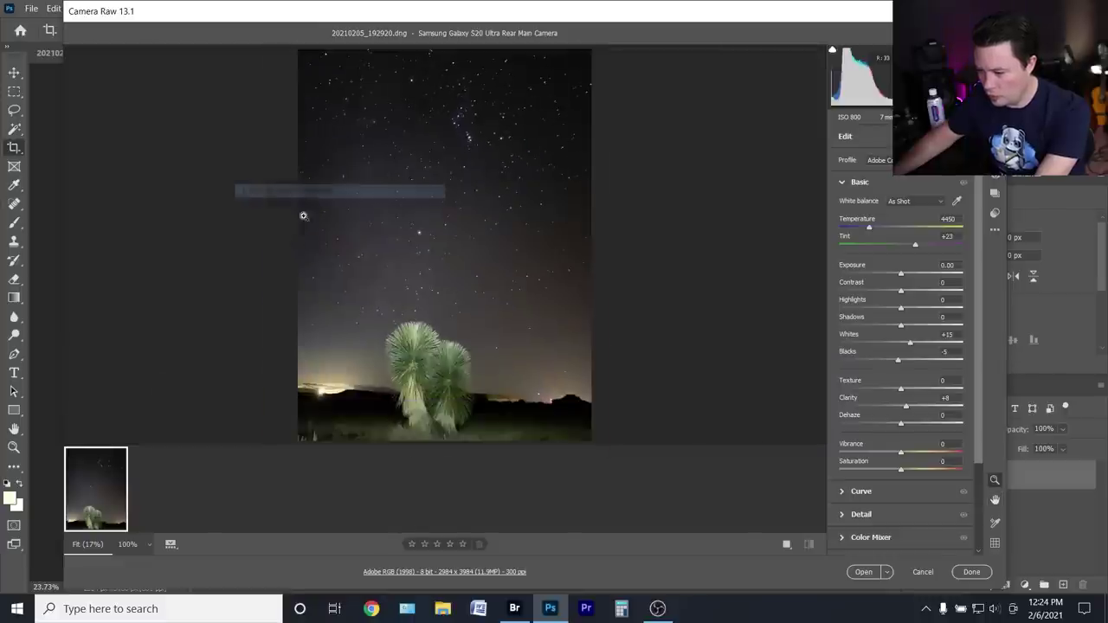
Inspect the bright horizon light, the hills and the yucca leaves of the S20 shot at 100%, and fit the photo in view
{"action": "left_click", "coordinate": [345, 391]}
{"action": "left_click", "coordinate": [345, 390]}
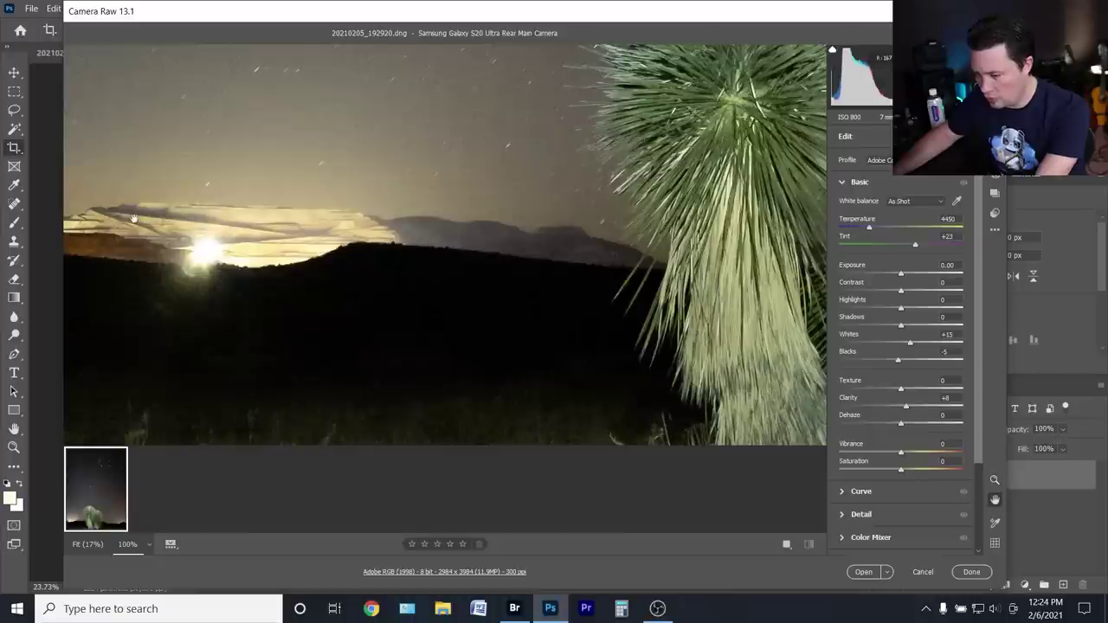
{"action": "left_click_drag", "start_coordinate": [135, 217], "coordinate": [449, 236]}
{"action": "left_click_drag", "start_coordinate": [638, 242], "coordinate": [342, 323]}
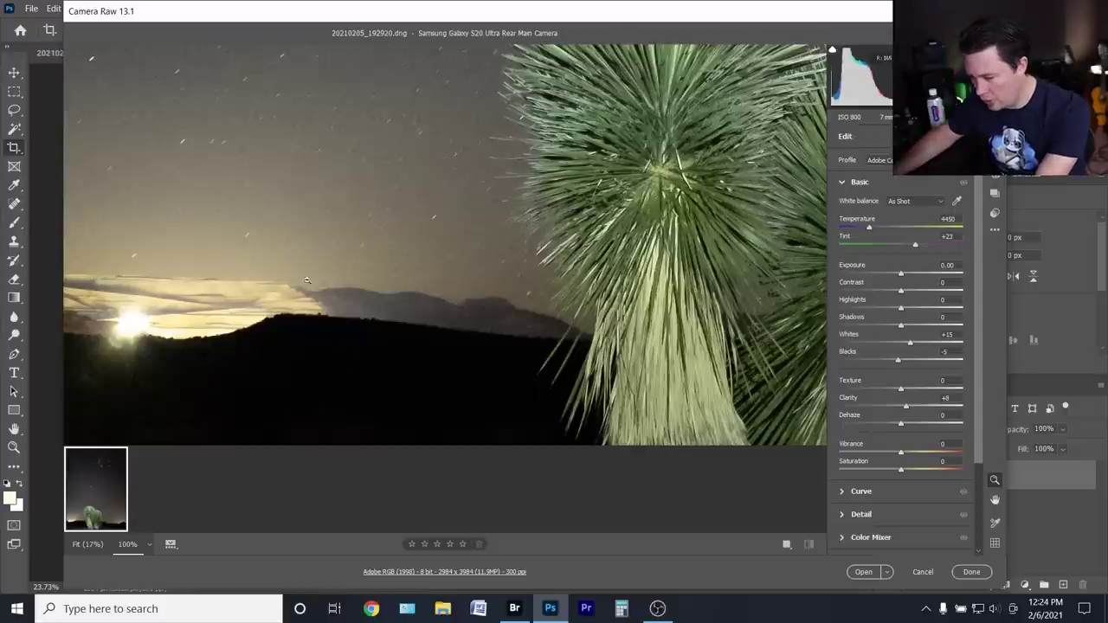
{"action": "left_click_drag", "start_coordinate": [612, 223], "coordinate": [526, 361]}
{"action": "left_click_drag", "start_coordinate": [674, 187], "coordinate": [519, 261]}
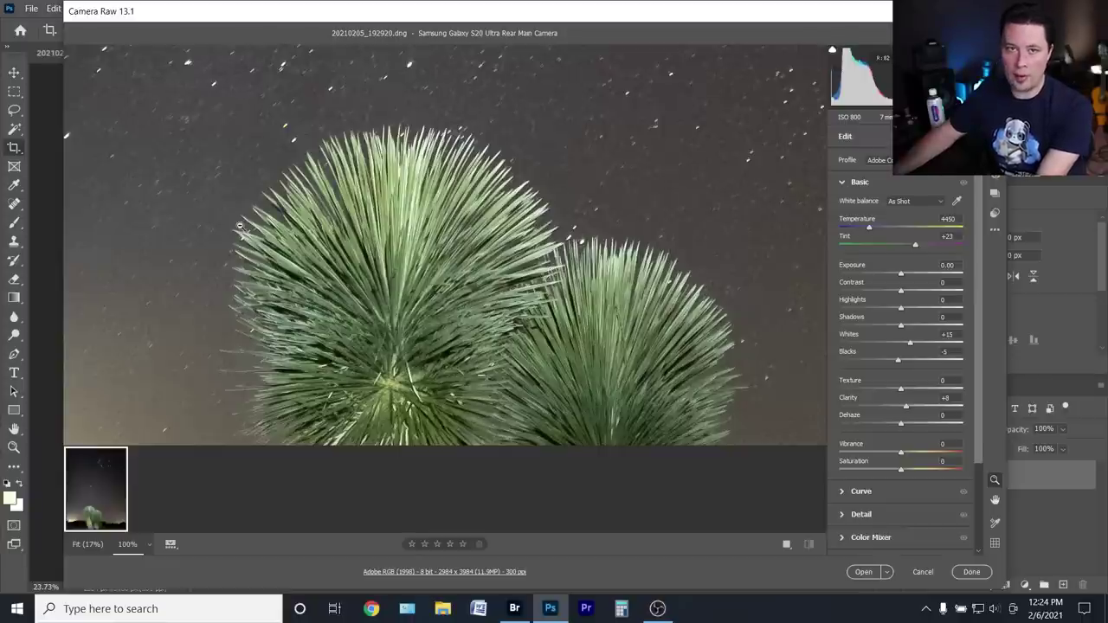
{"action": "right_click", "coordinate": [242, 162]}
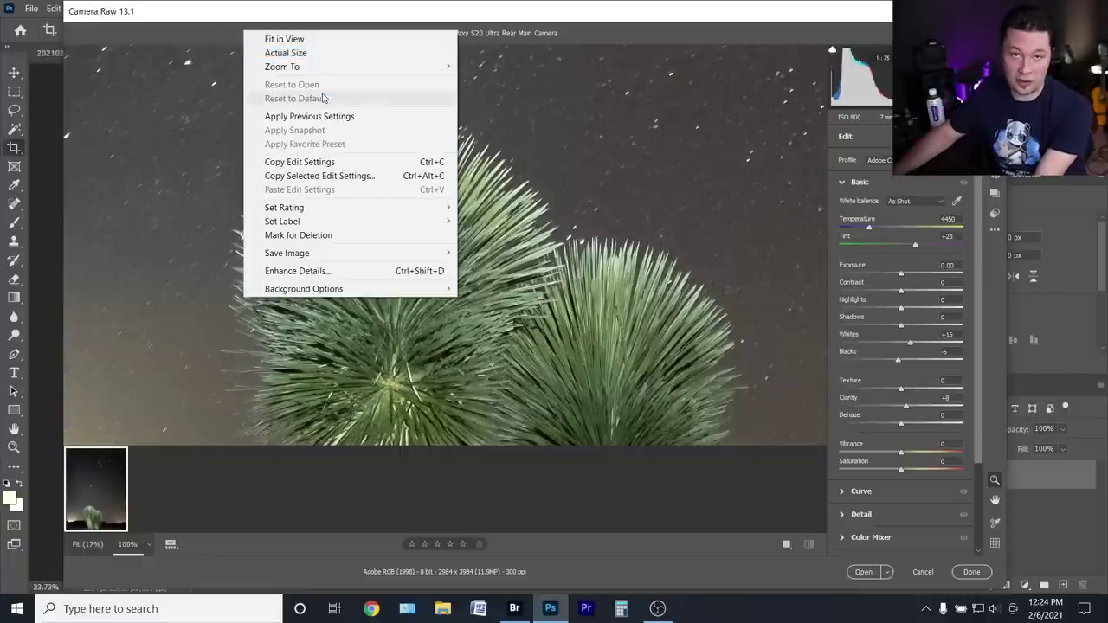
{"action": "left_click", "coordinate": [357, 44]}
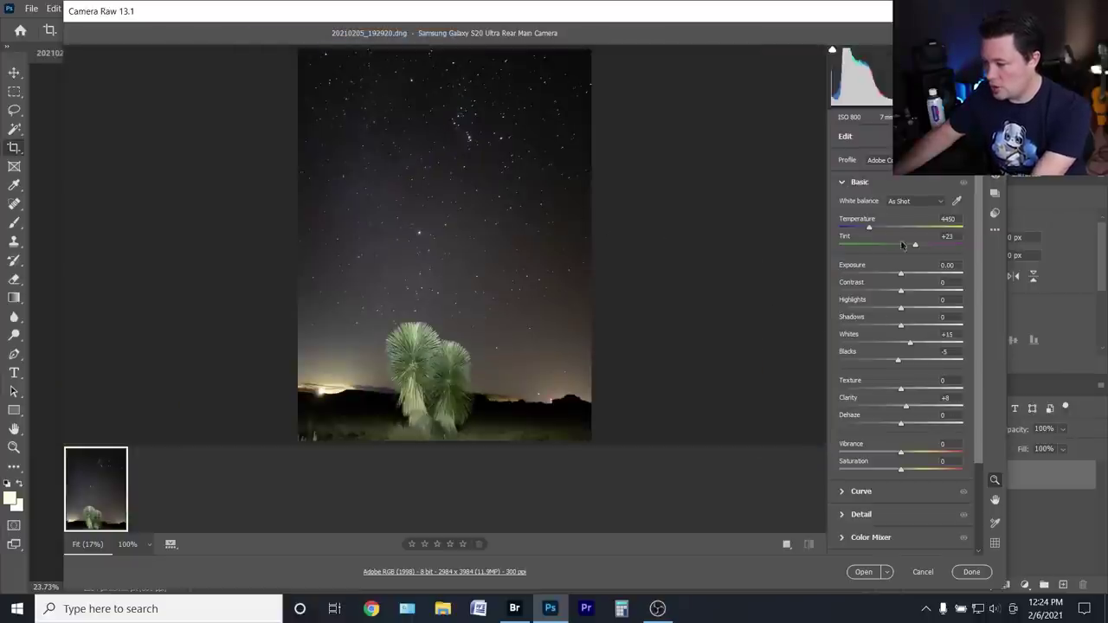
Set the S20 photo's Temperature to 3950 and brush the foreground at Temperature +21 and Tint +35
{"action": "left_click_drag", "start_coordinate": [869, 229], "coordinate": [862, 232]}
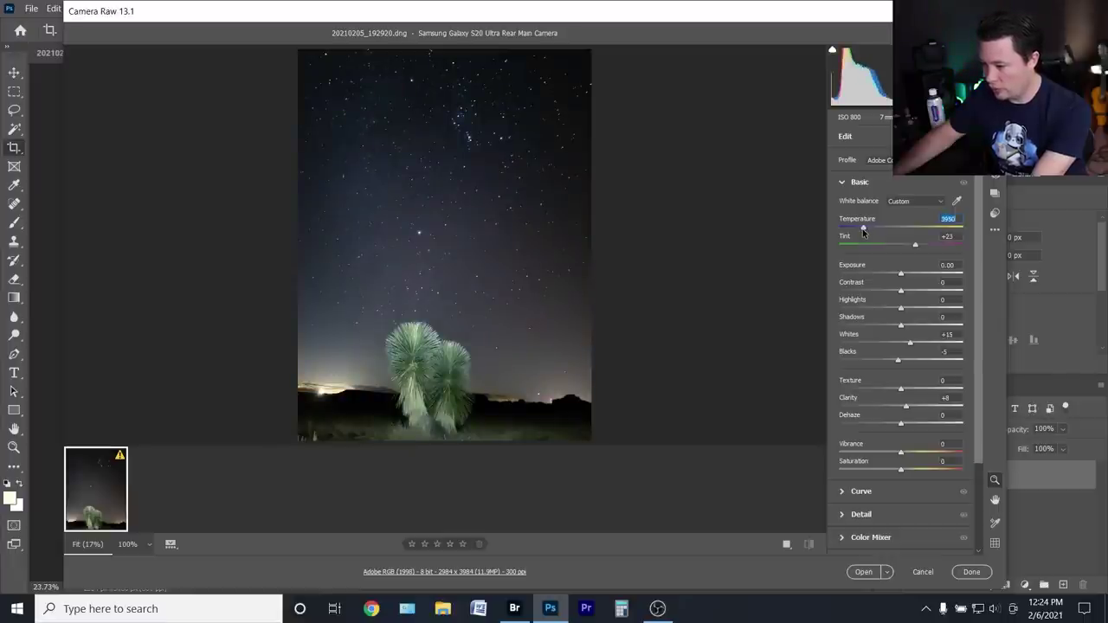
{"action": "key", "text": "ctrl+alt+4"}
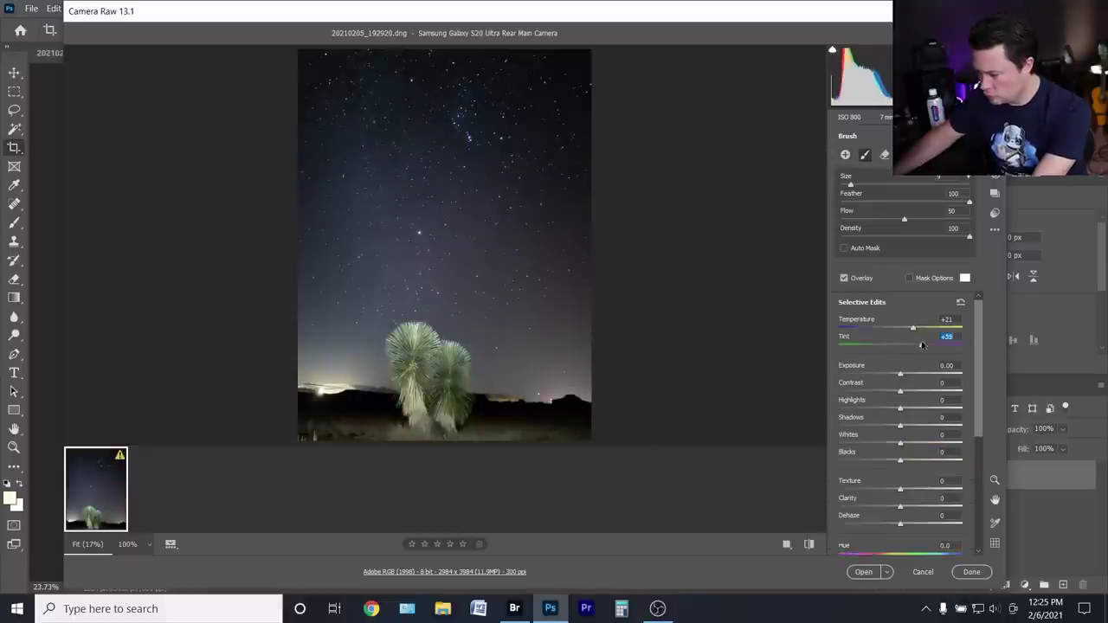
{"action": "key", "text": "ctrl+alt+3"}
Enable chromatic aberration removal and profile corrections, and open the photo in Photoshop cropped to 2984 × 3730 px
{"action": "key", "text": "ctrl+alt+6"}
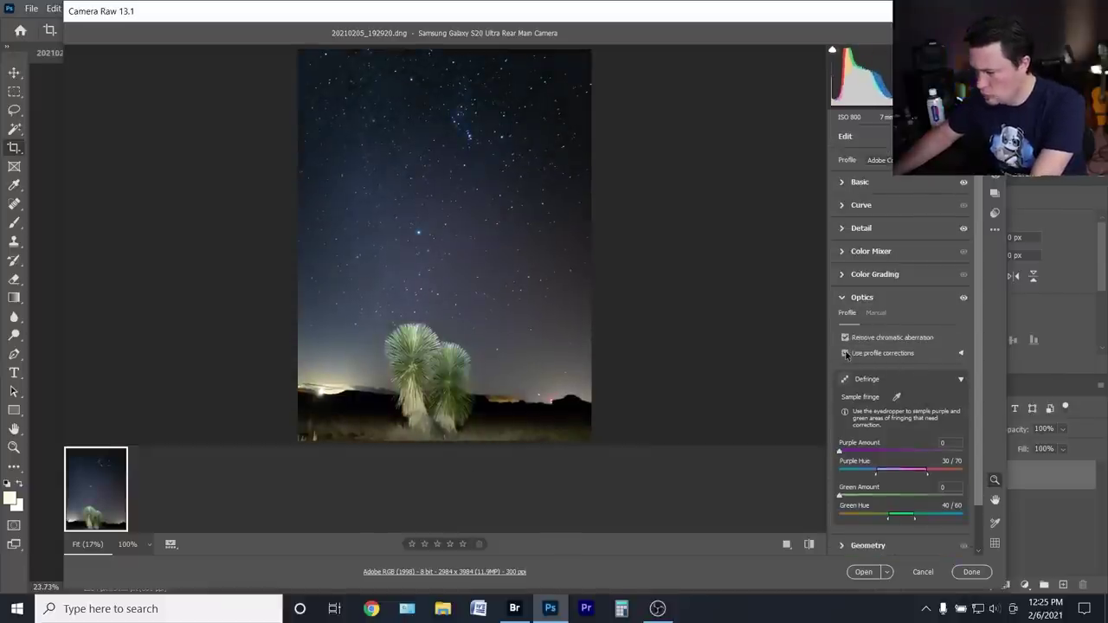
{"action": "key", "text": "ctrl+alt+1"}
{"action": "key", "text": "ctrl+alt+4"}
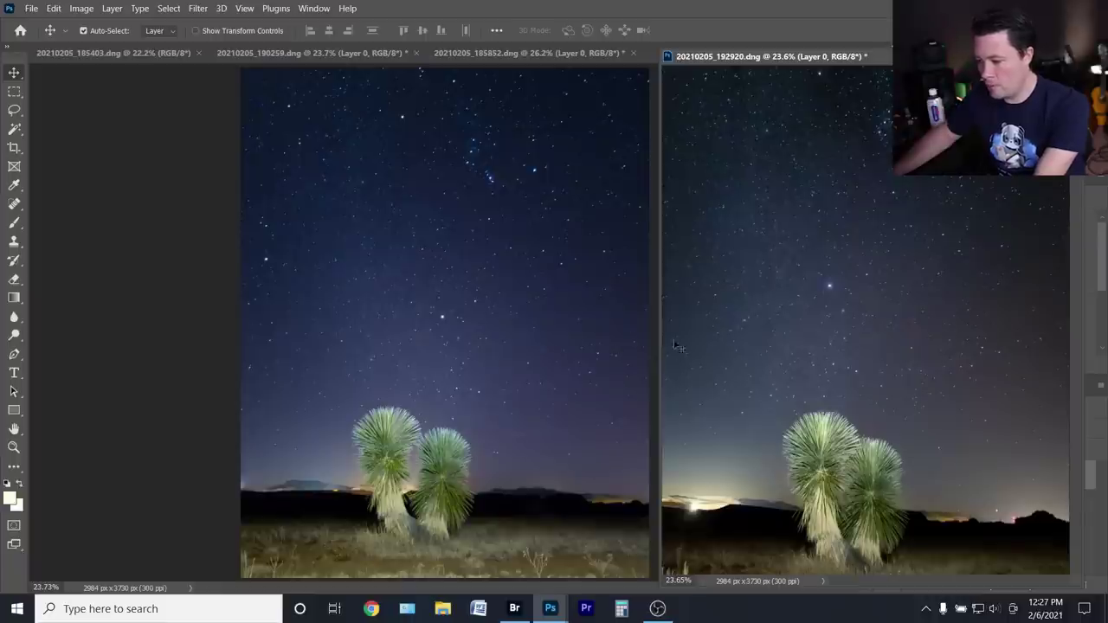
Compare the stars of 20210205_192920.dng and 20210205_190259.dng side by side at 100%, and fit both photos back in view
{"action": "left_click_drag", "start_coordinate": [599, 333], "coordinate": [829, 394]}
{"action": "scroll", "coordinate": [864, 312], "scroll_direction": "up", "scroll_amount": 4}
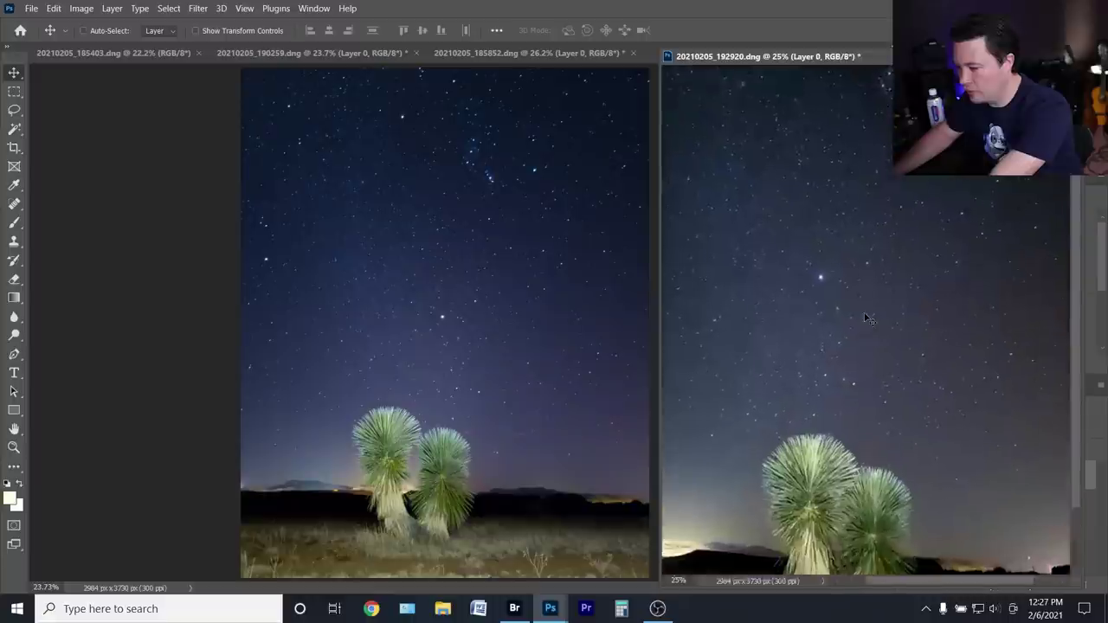
{"action": "scroll", "coordinate": [804, 289], "scroll_direction": "up", "scroll_amount": 2}
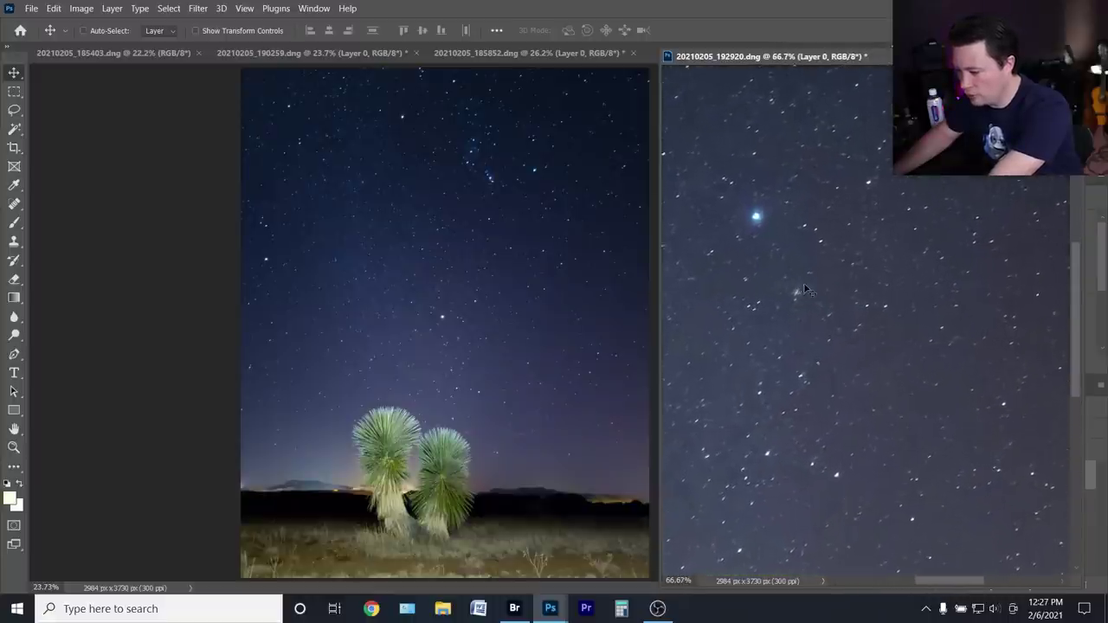
{"action": "key", "text": "ctrl"}
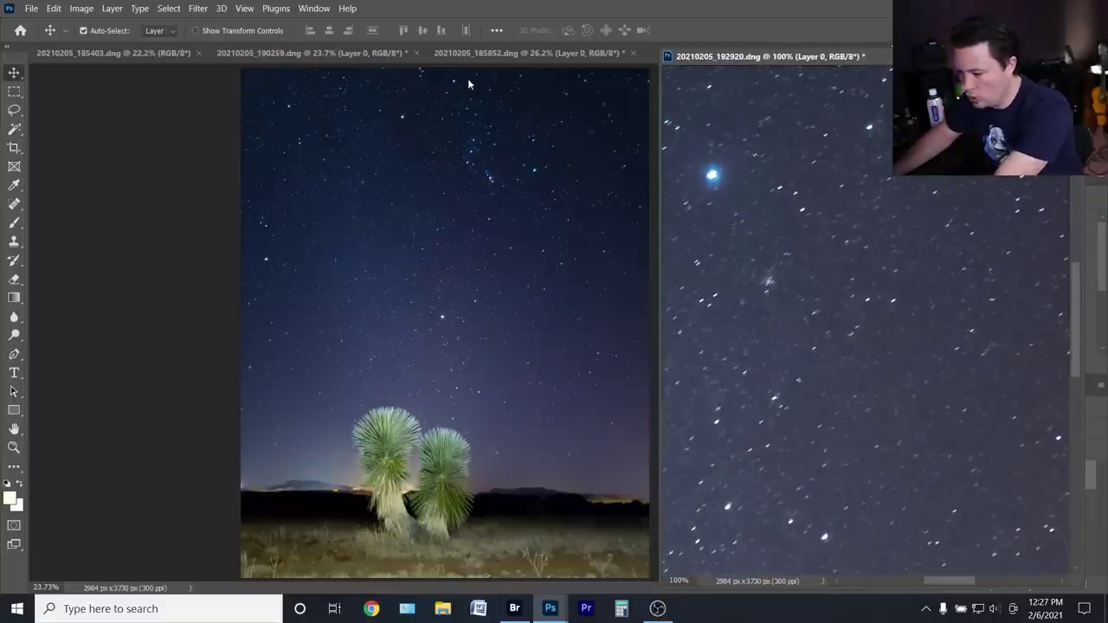
{"action": "left_click", "coordinate": [520, 53]}
{"action": "key", "text": "ctrl+Tab"}
{"action": "key", "text": "ctrl+1"}
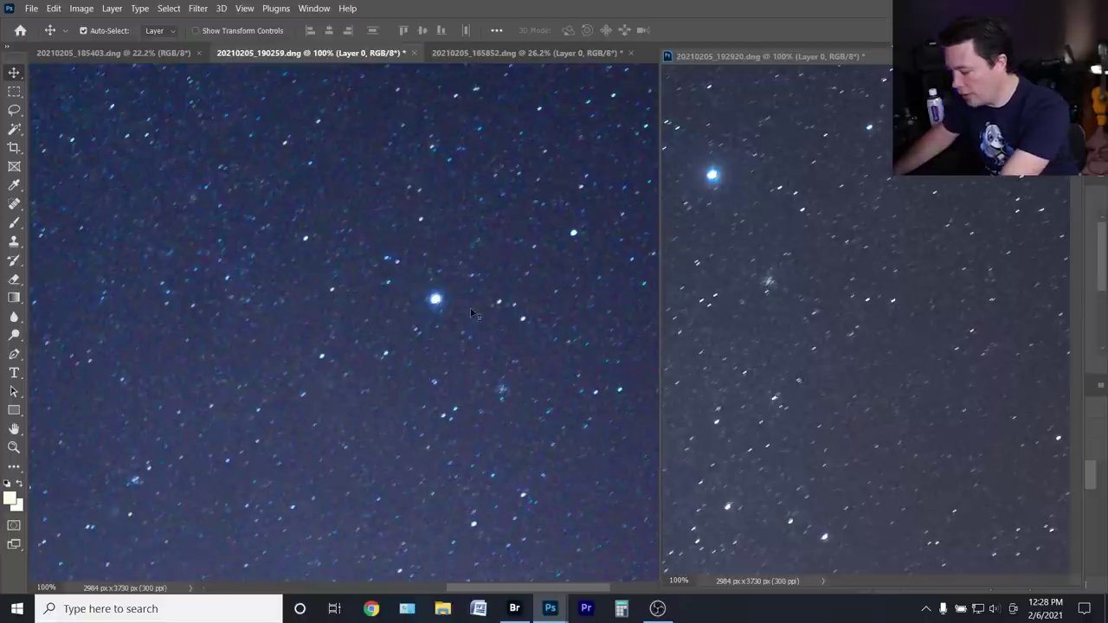
{"action": "key", "text": "ctrl+0"}
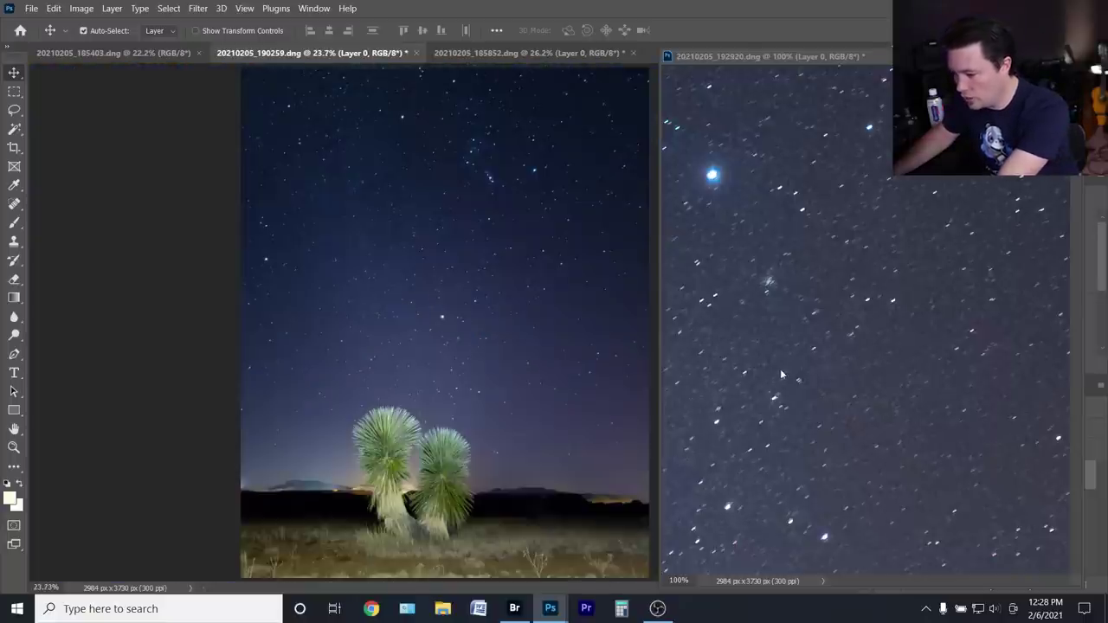
{"action": "left_click", "coordinate": [826, 341]}
{"action": "key", "text": "ctrl+0"}
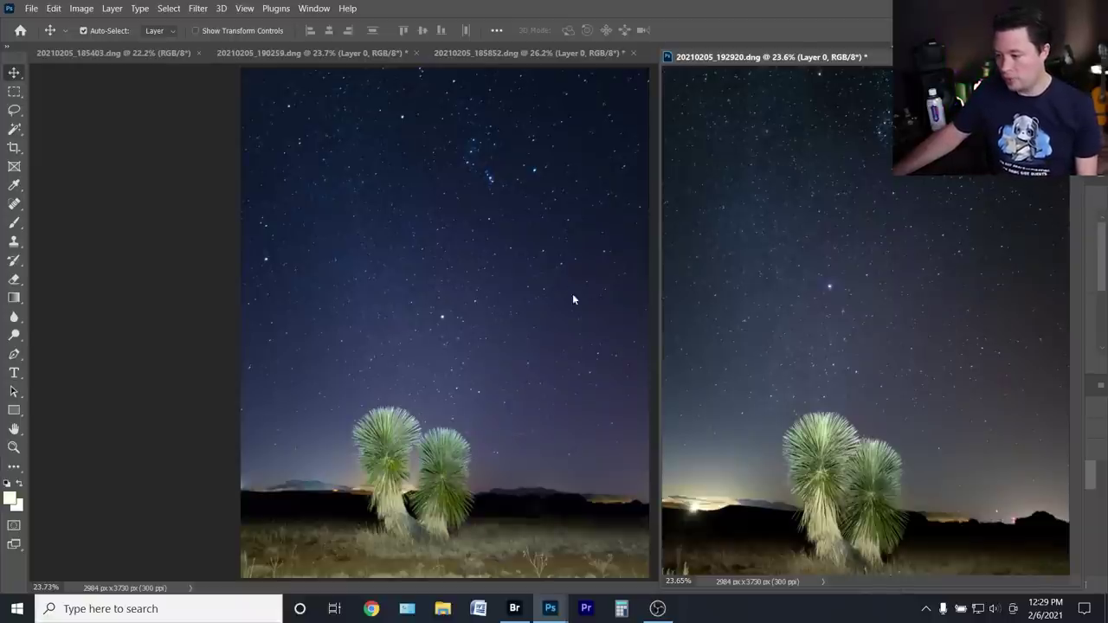
Switch to Bridge and select 20210205_192920.jpg to compare it with its edited raw version
{"action": "left_click", "coordinate": [515, 606]}
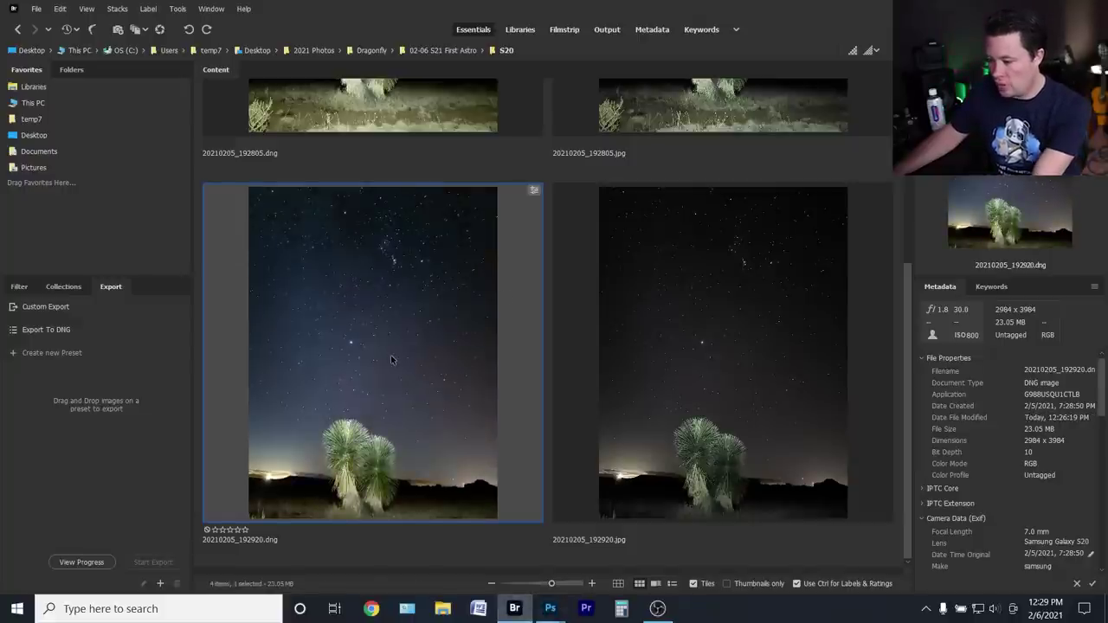
{"action": "left_click", "coordinate": [731, 318]}
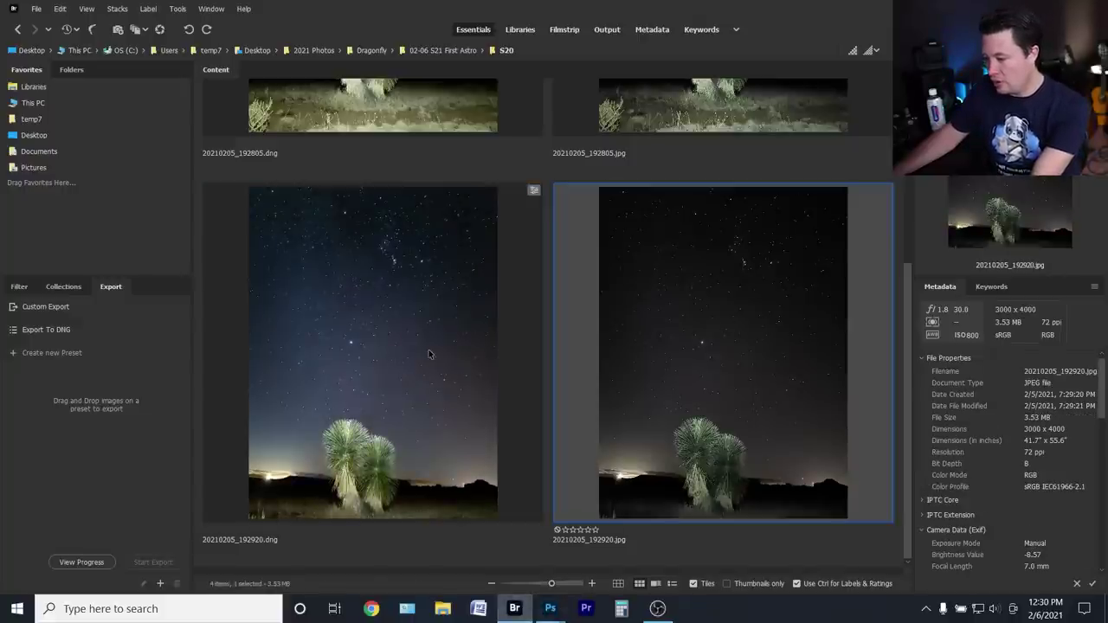
Go up to the 02-06 S21 First Astro folder and open its S21 subfolder
{"action": "left_click", "coordinate": [436, 52]}
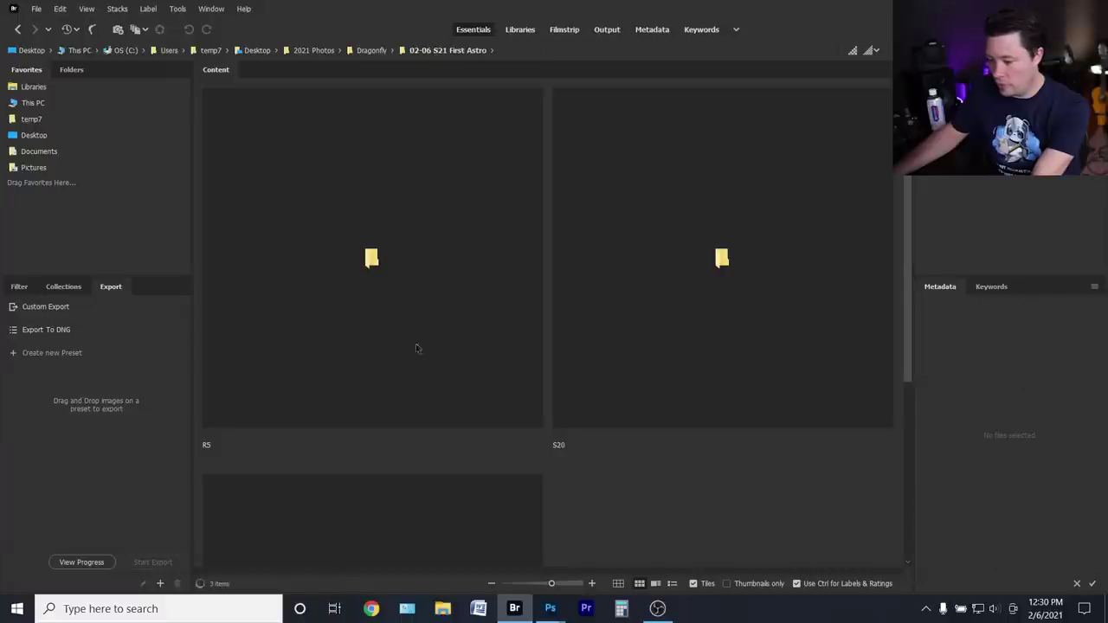
{"action": "scroll", "coordinate": [427, 343], "scroll_direction": "down", "scroll_amount": 3}
{"action": "left_click", "coordinate": [382, 364]}
{"action": "double_click", "coordinate": [407, 349]}
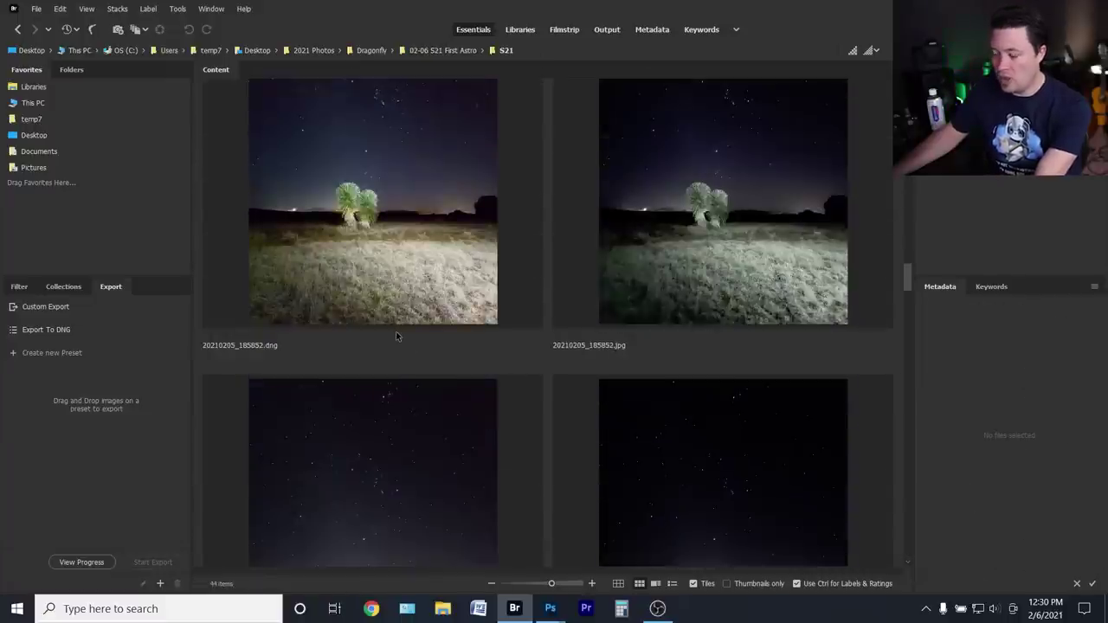
Browse the S21 photos to the Milky Way shots and open 20210205_194311.dng in Camera Raw
{"action": "scroll", "coordinate": [396, 337], "scroll_direction": "down", "scroll_amount": 10}
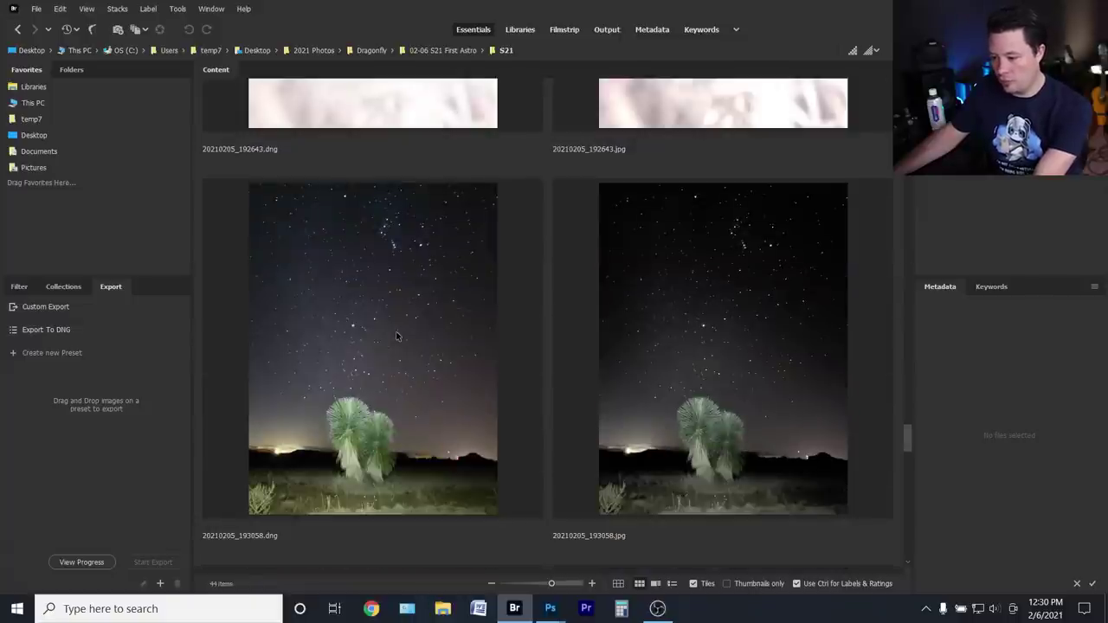
{"action": "scroll", "coordinate": [396, 336], "scroll_direction": "down", "scroll_amount": 5}
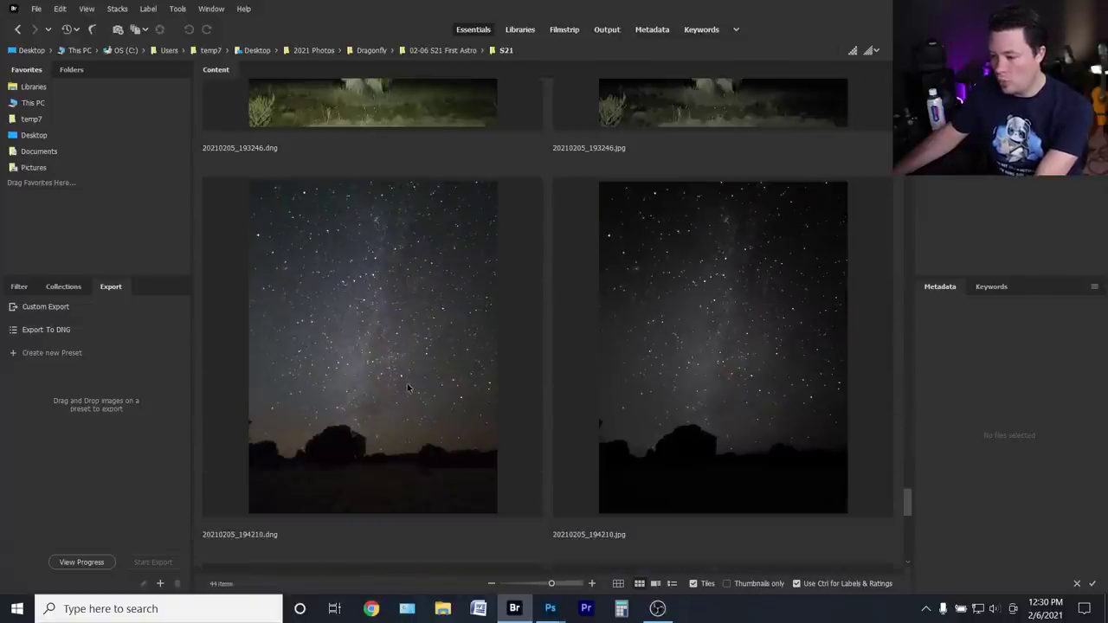
{"action": "scroll", "coordinate": [700, 372], "scroll_direction": "down", "scroll_amount": 5}
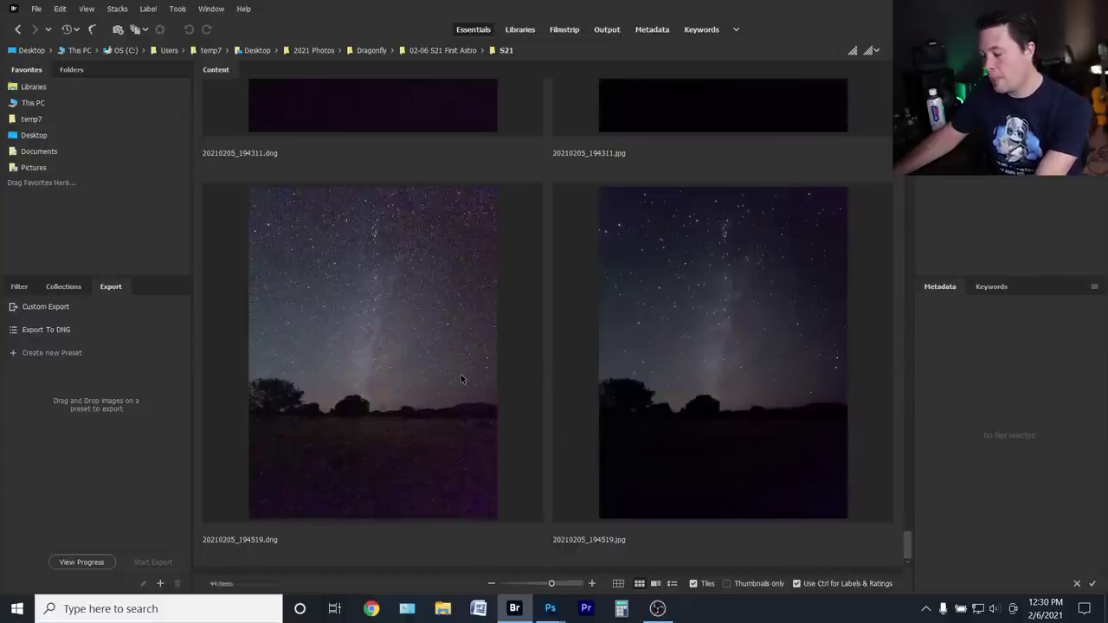
{"action": "scroll", "coordinate": [713, 310], "scroll_direction": "up", "scroll_amount": 2}
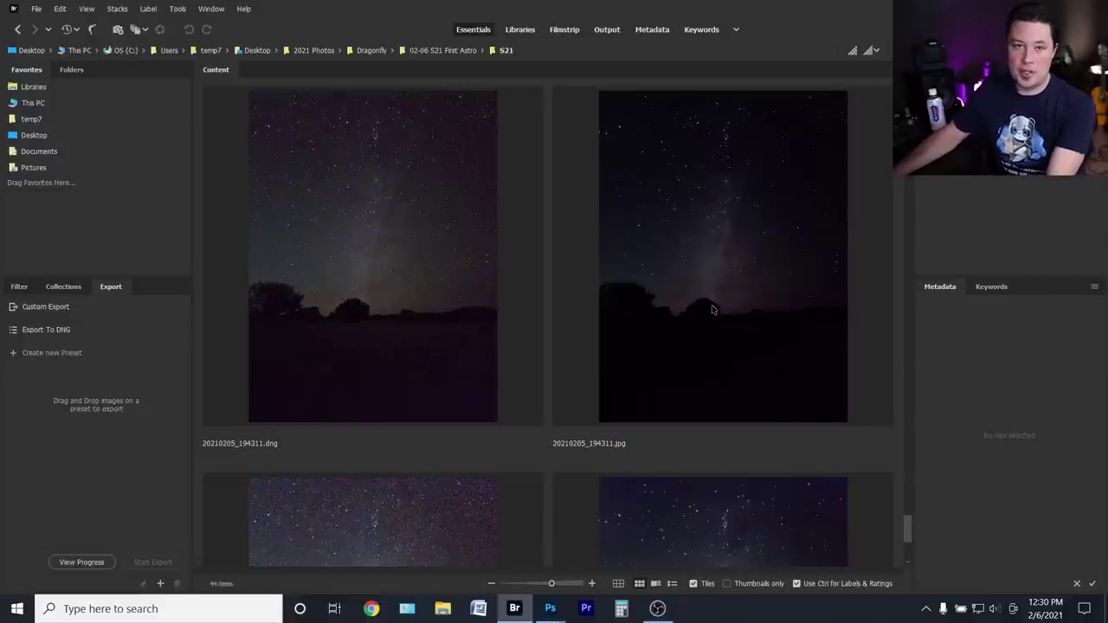
{"action": "left_click", "coordinate": [425, 326]}
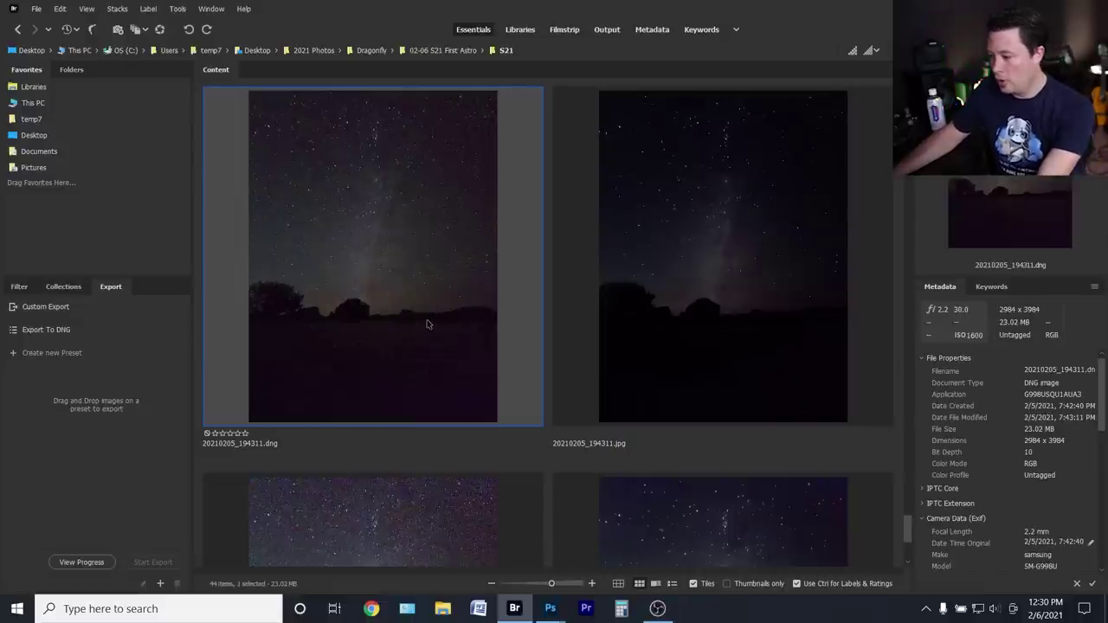
{"action": "double_click", "coordinate": [369, 295]}
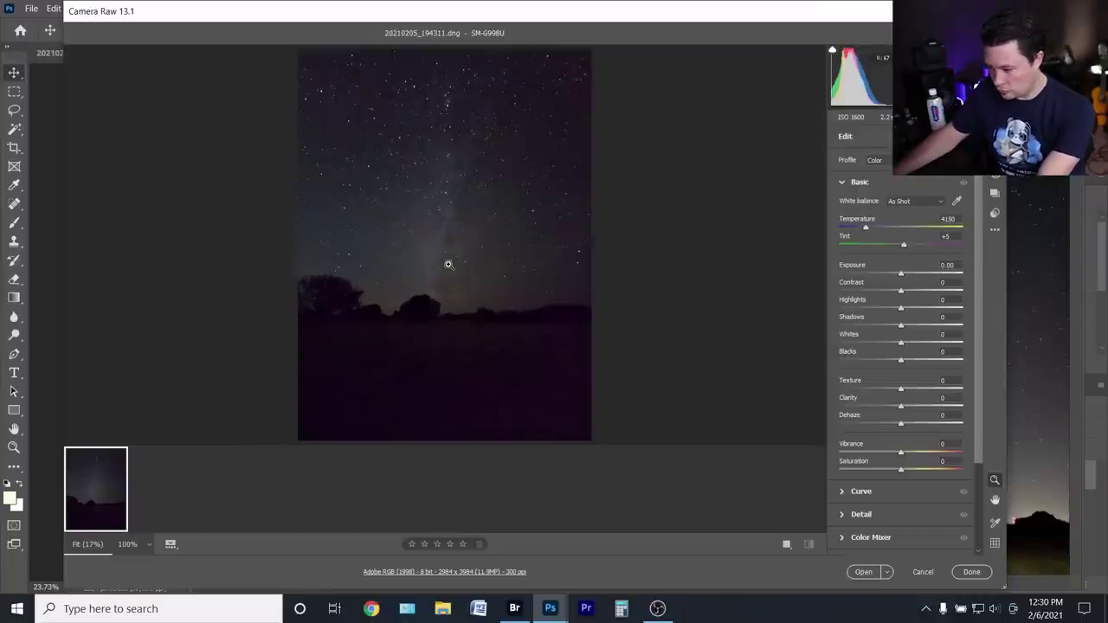
Examine the trees, stars and noise of 20210205_194311.dng at 100%, and close Camera Raw without saving changes
{"action": "left_click", "coordinate": [447, 264]}
{"action": "left_click_drag", "start_coordinate": [366, 406], "coordinate": [382, 209]}
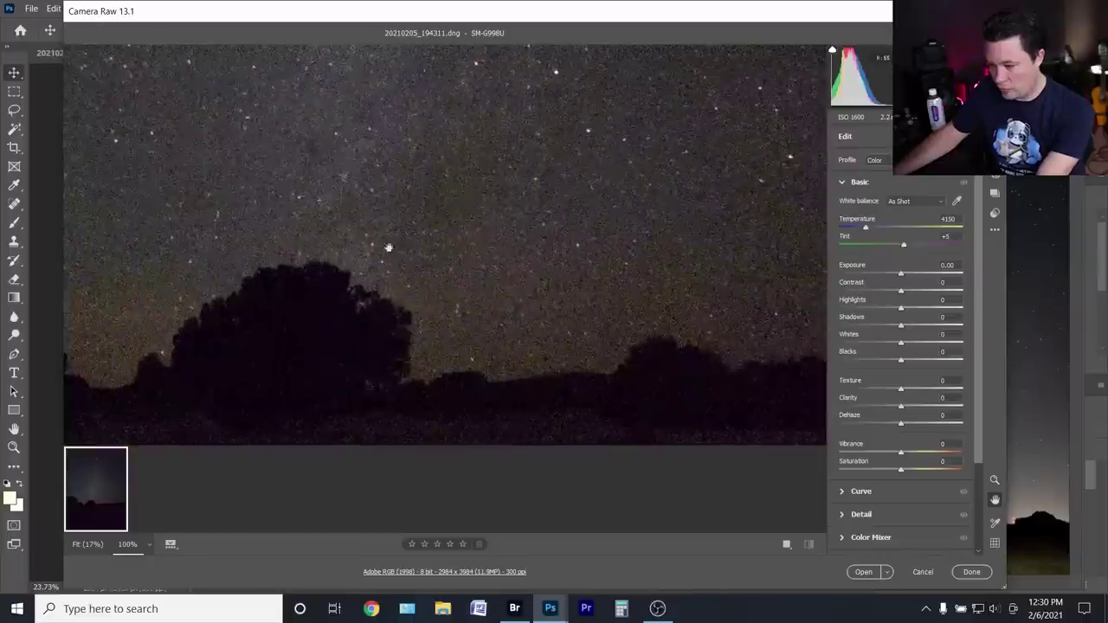
{"action": "left_click_drag", "start_coordinate": [519, 178], "coordinate": [548, 280]}
{"action": "left_click_drag", "start_coordinate": [526, 437], "coordinate": [625, 367]}
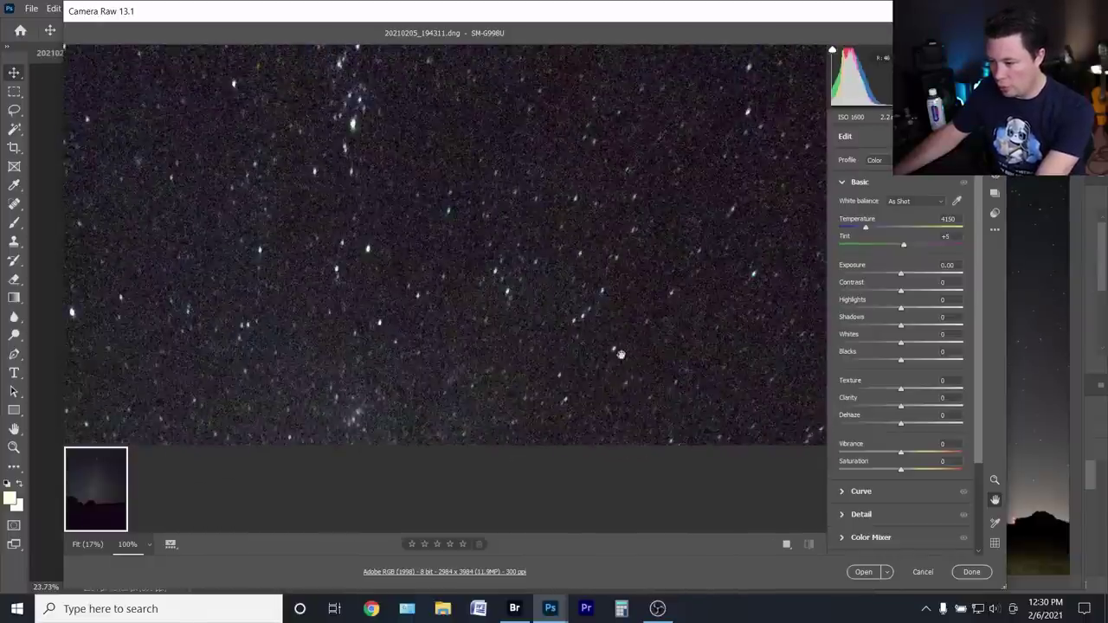
{"action": "left_click_drag", "start_coordinate": [540, 105], "coordinate": [528, 360]}
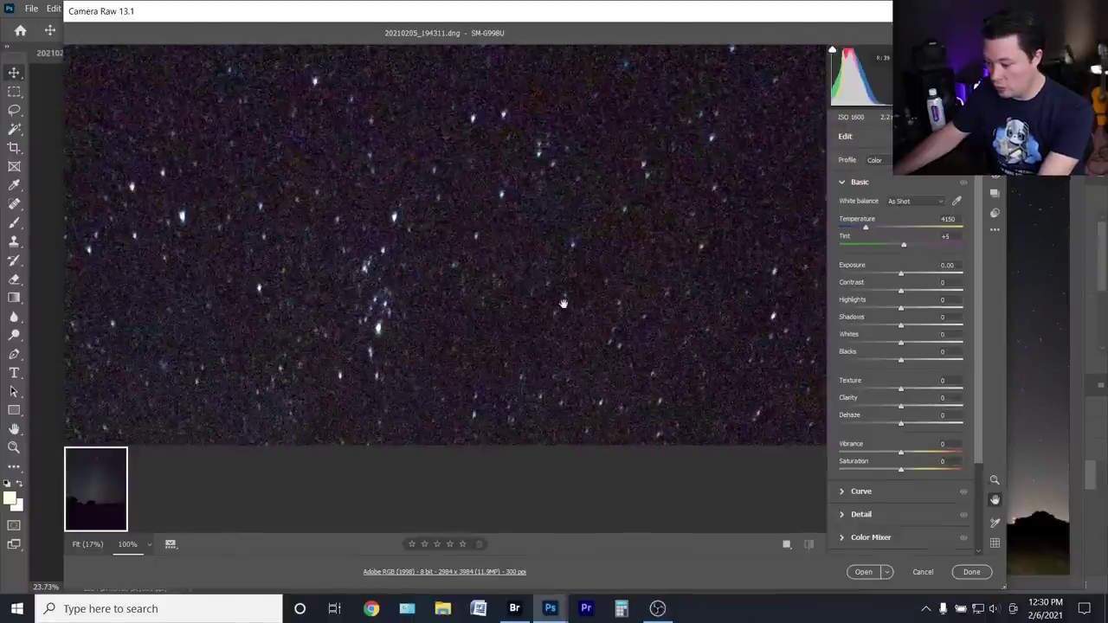
{"action": "left_click_drag", "start_coordinate": [562, 303], "coordinate": [294, 137]}
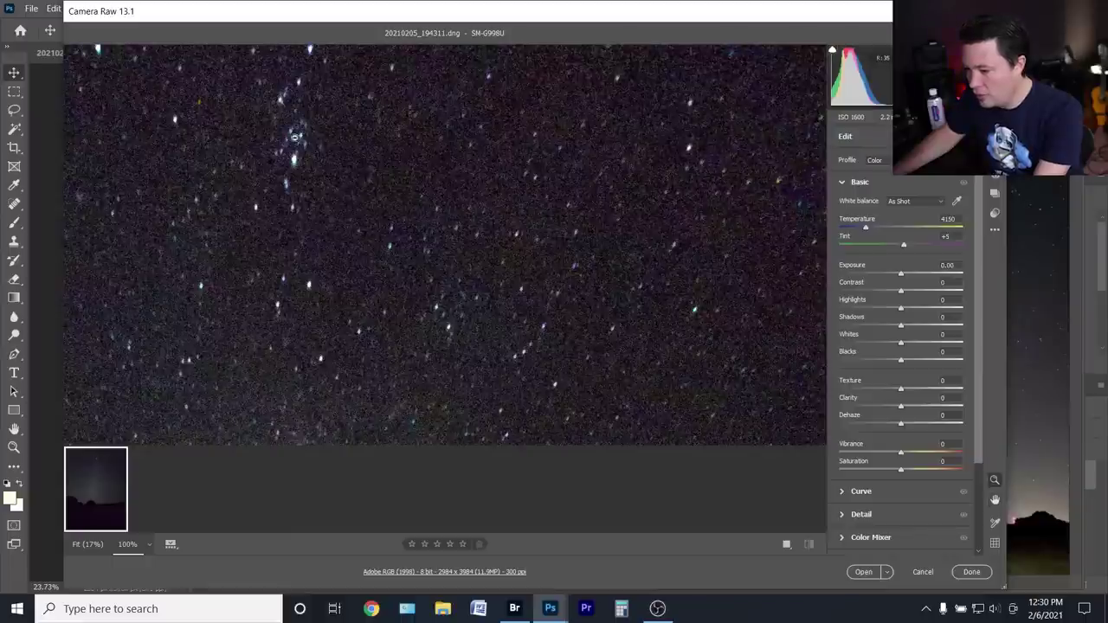
{"action": "left_click_drag", "start_coordinate": [708, 155], "coordinate": [480, 414]}
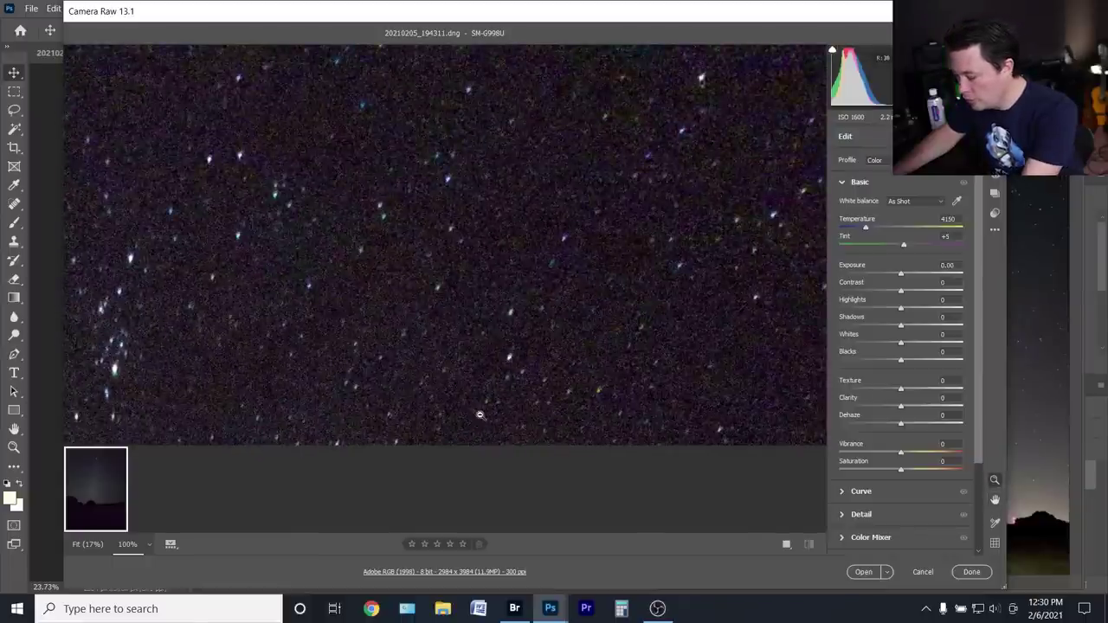
{"action": "left_click", "coordinate": [480, 414]}
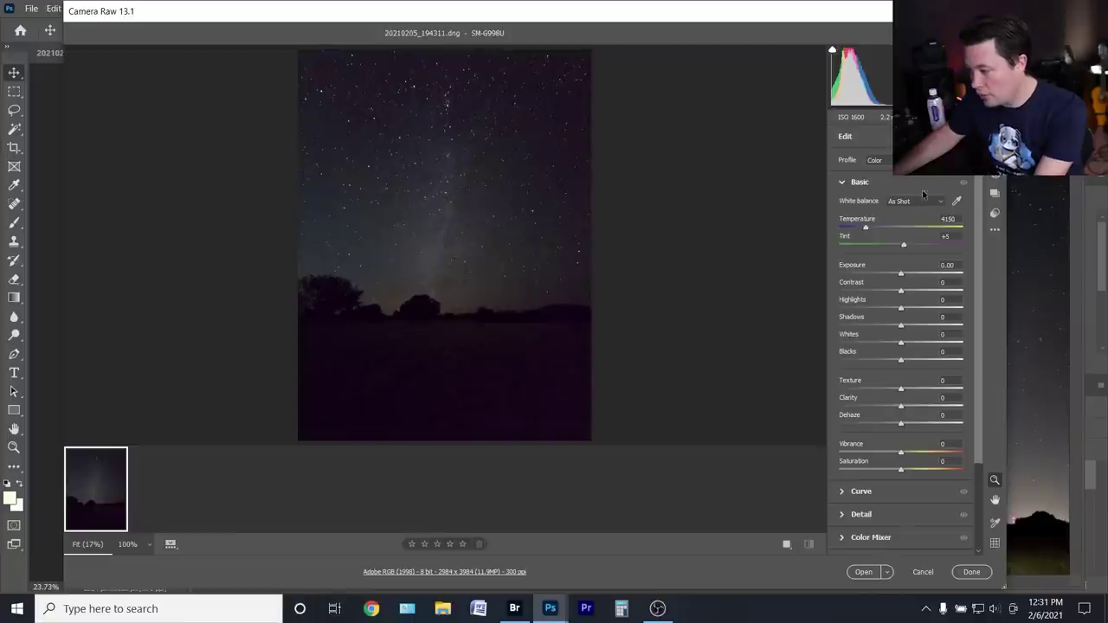
{"action": "left_click", "coordinate": [923, 572]}
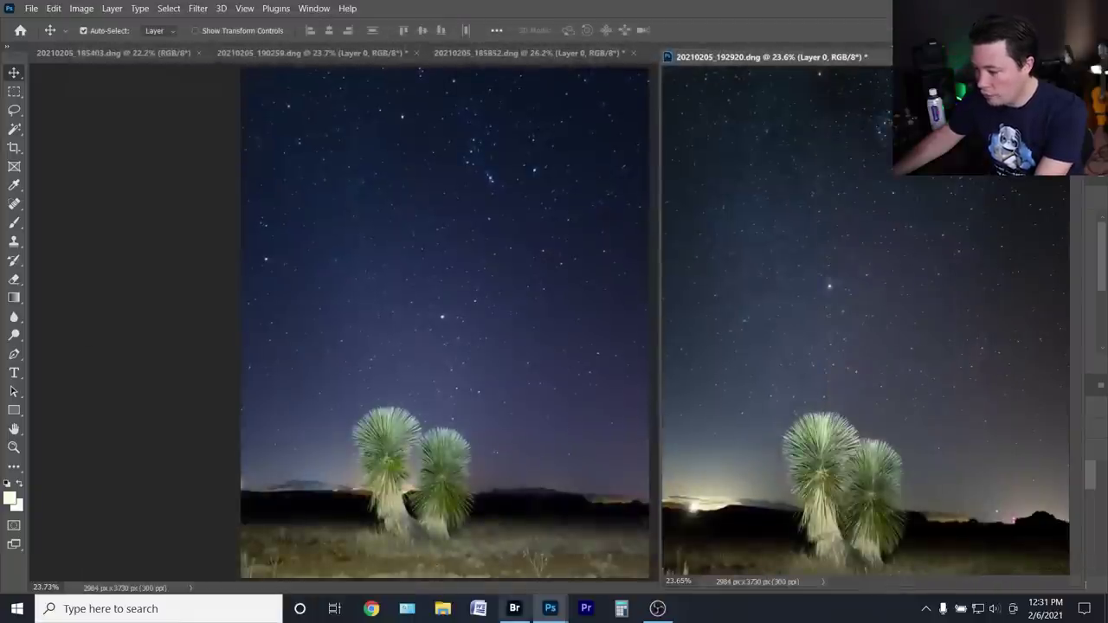
Switch to Bridge and open the ISO 3200 shot 20210205_194519.dng in Camera Raw
{"action": "left_click", "coordinate": [515, 609]}
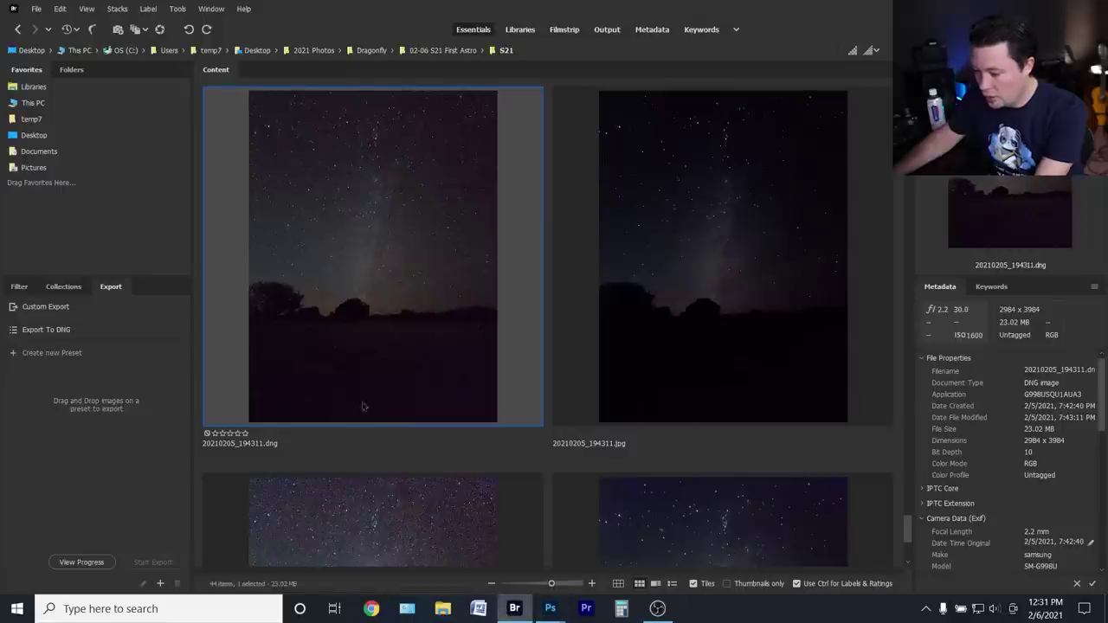
{"action": "scroll", "coordinate": [387, 366], "scroll_direction": "down", "scroll_amount": 3}
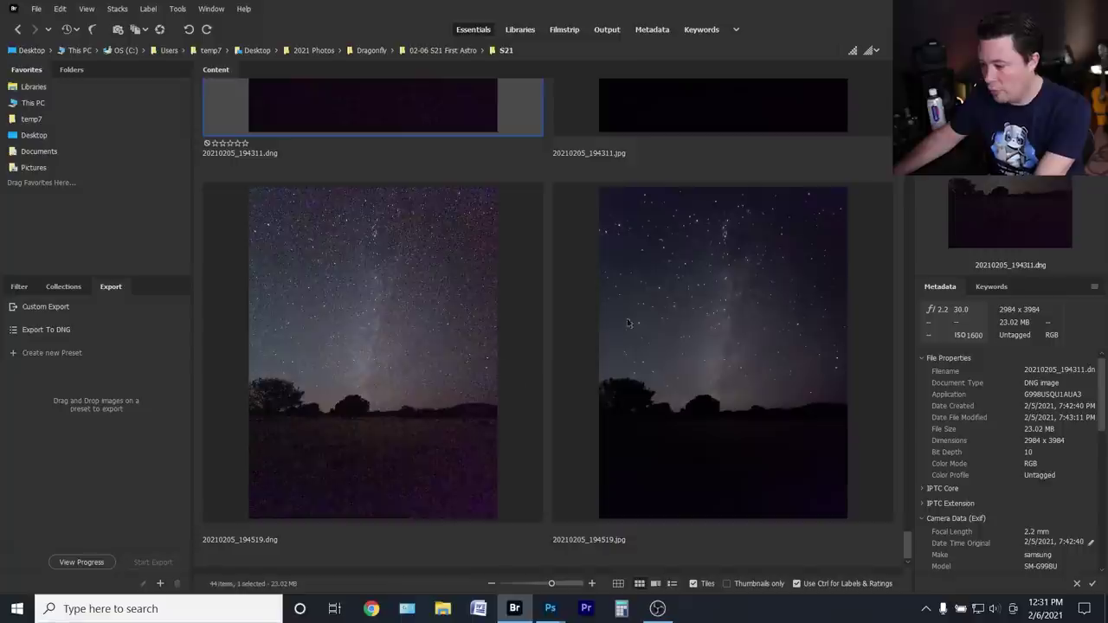
{"action": "left_click", "coordinate": [380, 348]}
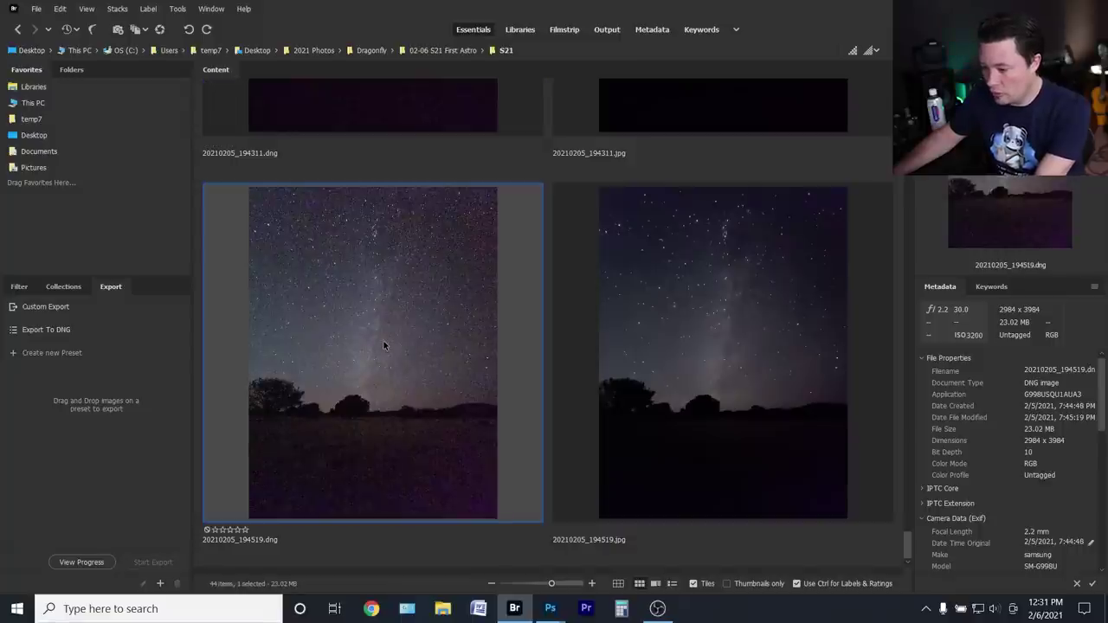
{"action": "double_click", "coordinate": [384, 346]}
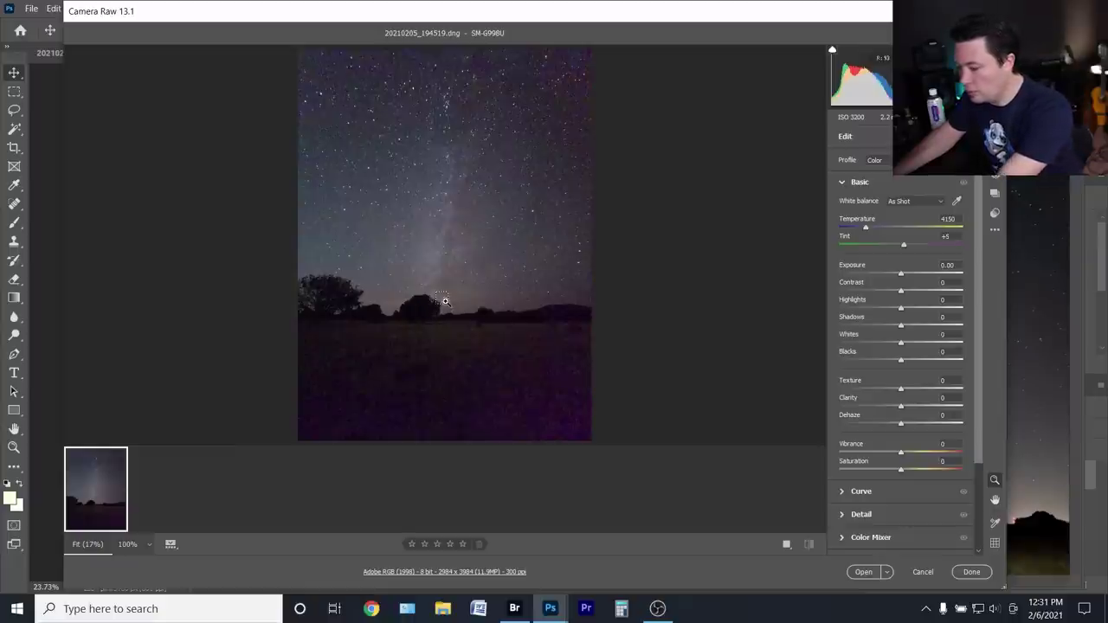
Examine the Milky Way, star shapes and noise of 20210205_194519.dng at 100%, and fit the photo back in view
{"action": "left_click", "coordinate": [450, 242]}
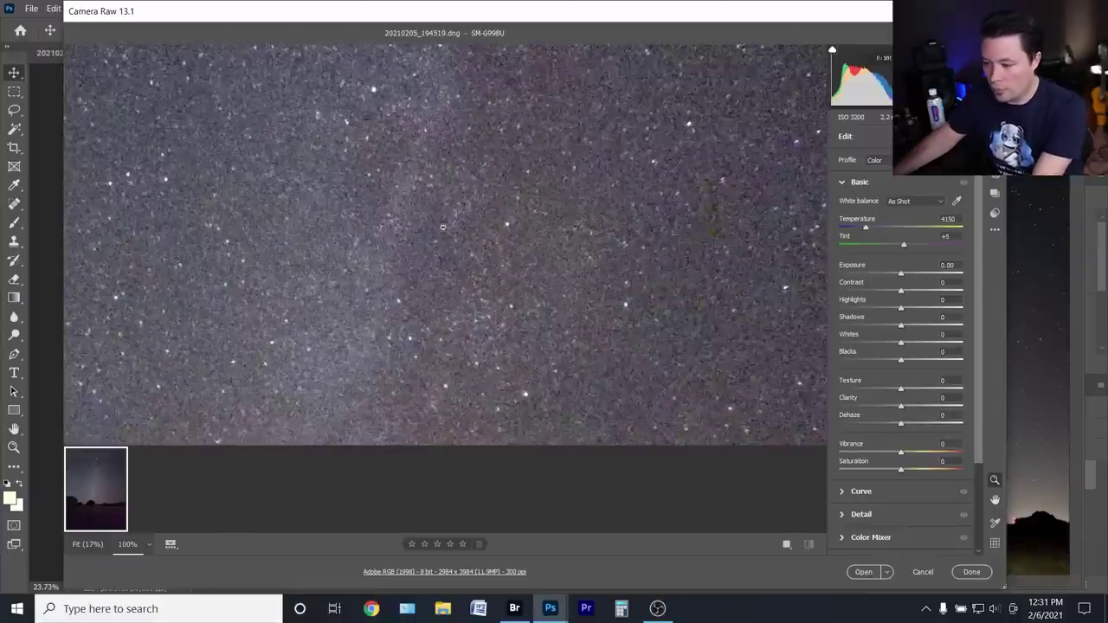
{"action": "left_click_drag", "start_coordinate": [439, 149], "coordinate": [487, 277]}
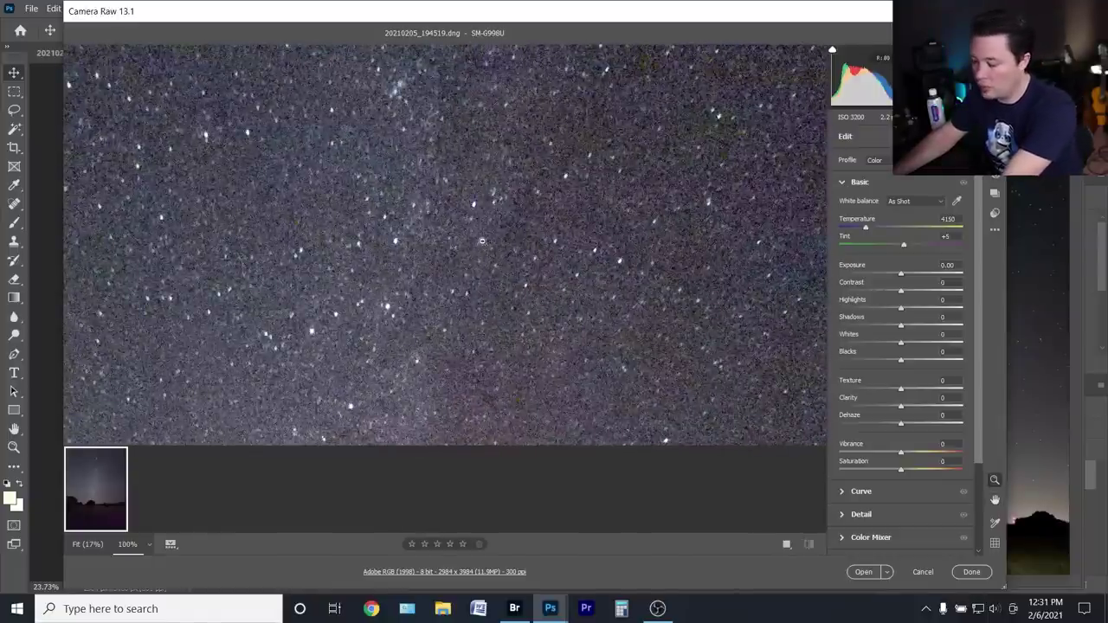
{"action": "key", "text": "space"}
{"action": "left_click_drag", "start_coordinate": [397, 180], "coordinate": [413, 214]}
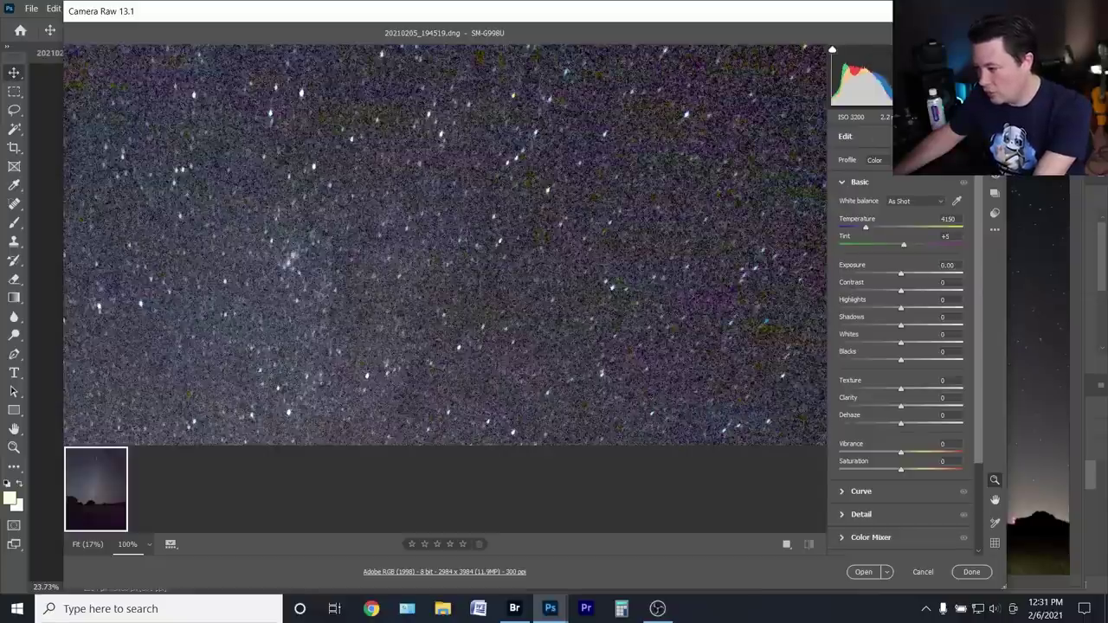
{"action": "left_click", "coordinate": [327, 304]}
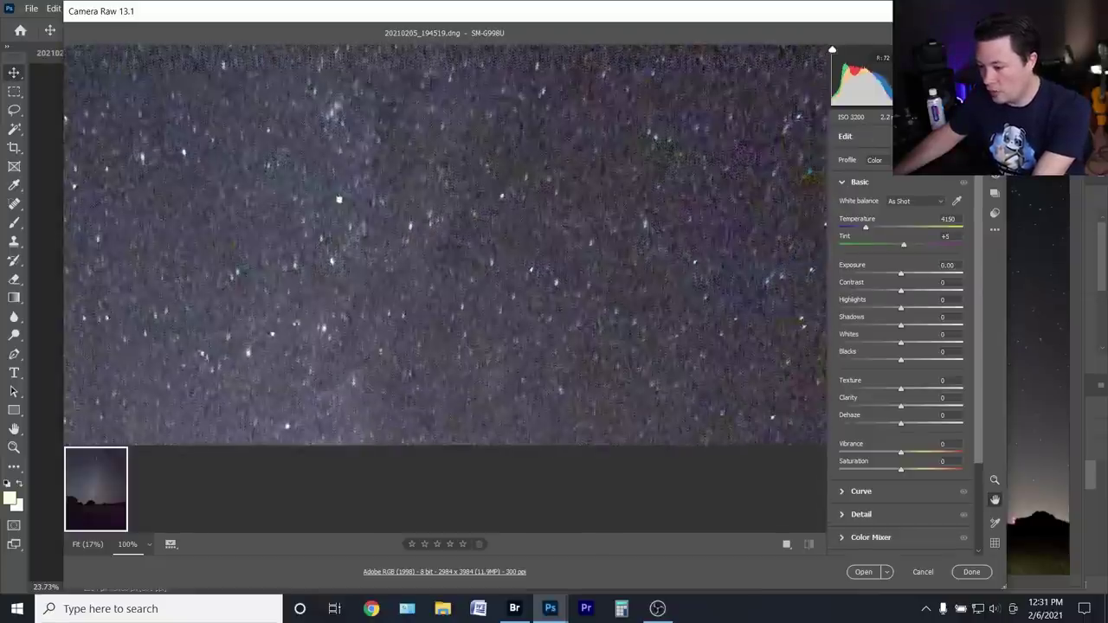
{"action": "left_click_drag", "start_coordinate": [327, 305], "coordinate": [387, 282]}
{"action": "left_click", "coordinate": [391, 264]}
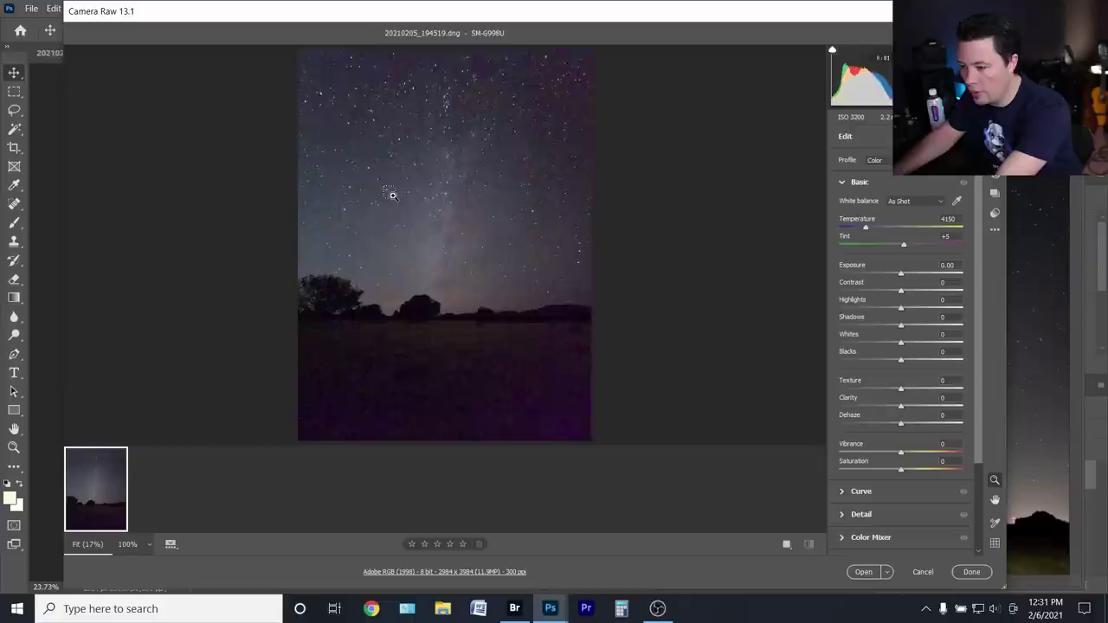
Inspect the sky beside the Milky Way at up to 200% magnification, and return to the full photo
{"action": "left_click", "coordinate": [390, 195], "text": "alt"}
{"action": "left_click", "coordinate": [441, 236]}
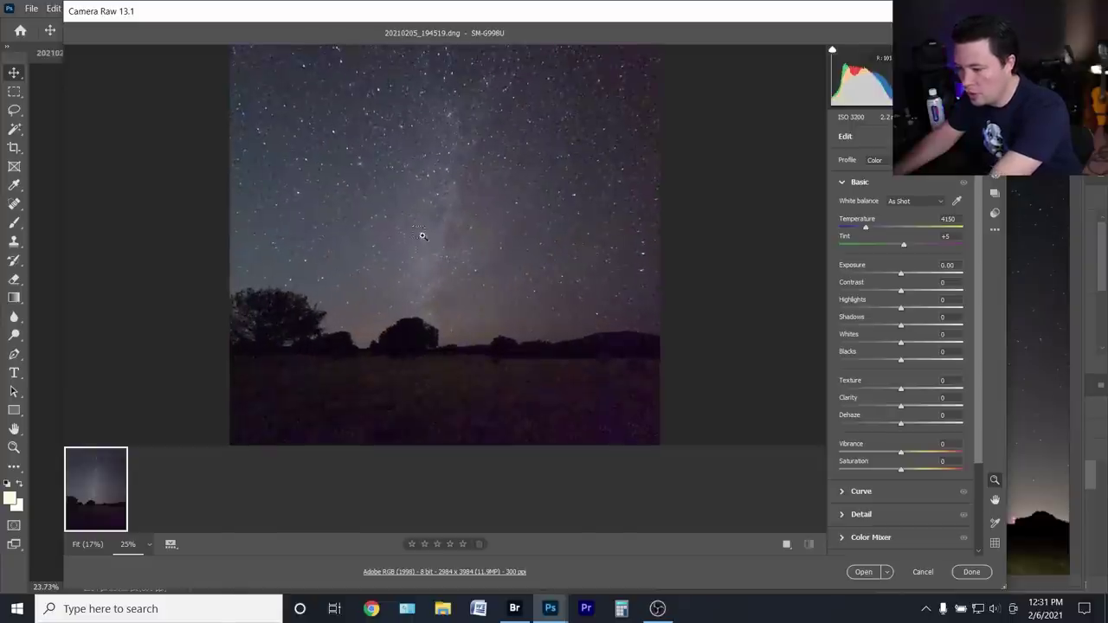
{"action": "left_click", "coordinate": [379, 177]}
{"action": "left_click", "coordinate": [329, 135]}
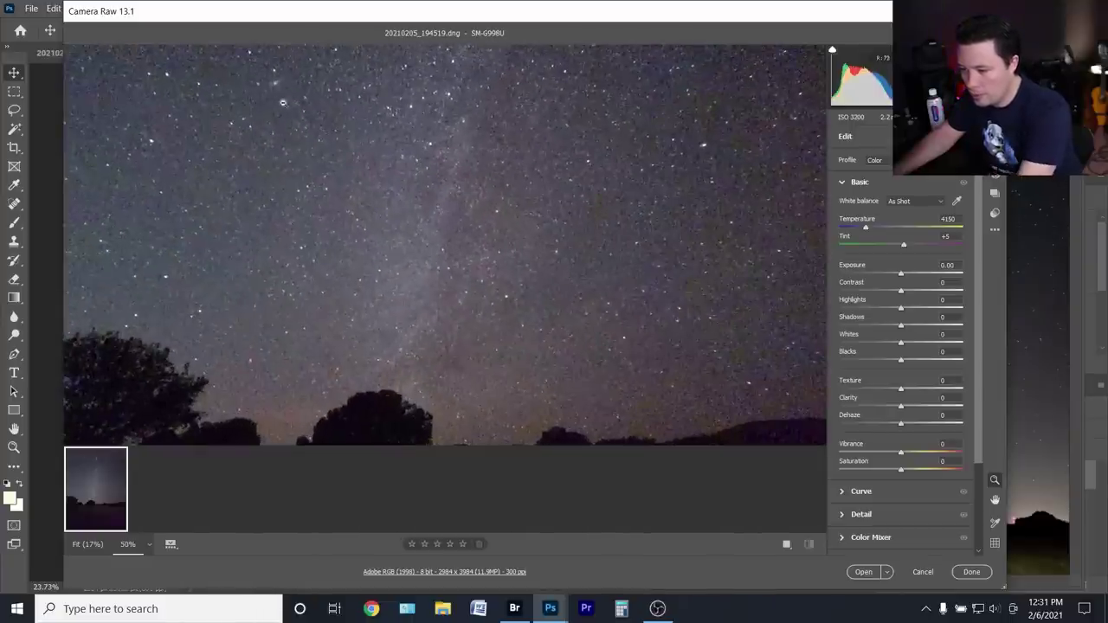
{"action": "left_click_drag", "start_coordinate": [322, 86], "coordinate": [346, 181]}
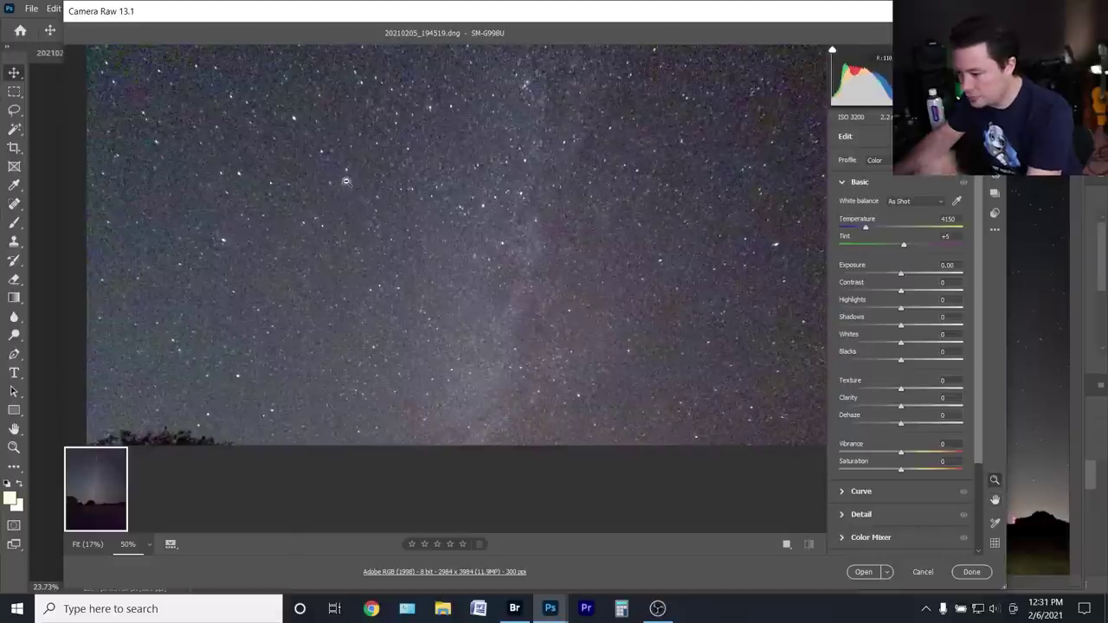
{"action": "left_click", "coordinate": [350, 199]}
{"action": "left_click", "coordinate": [360, 225]}
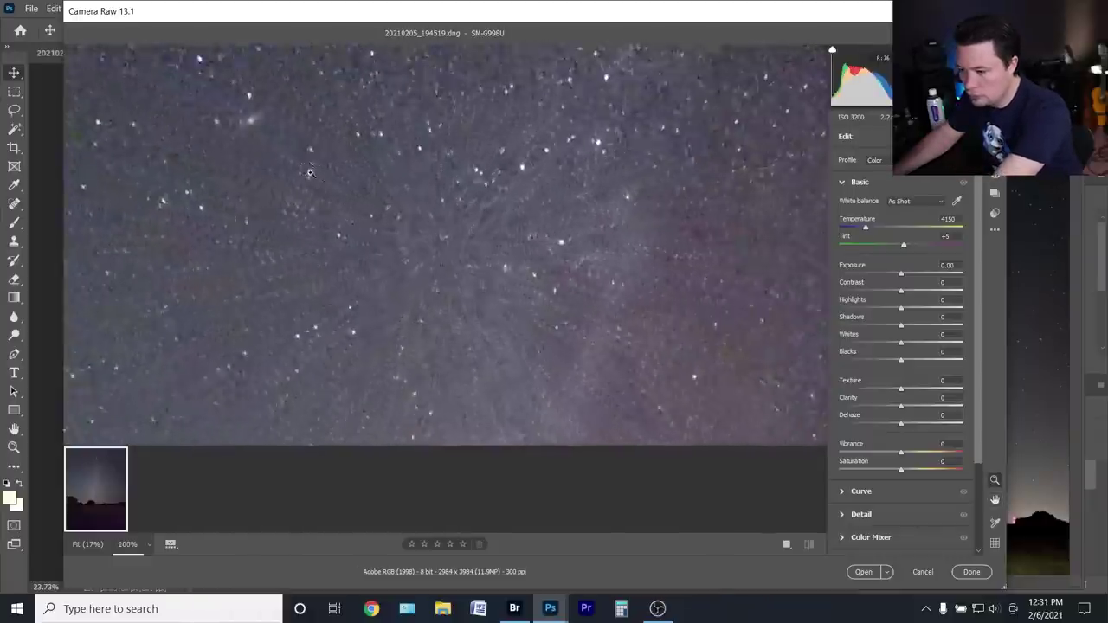
{"action": "left_click", "coordinate": [368, 251]}
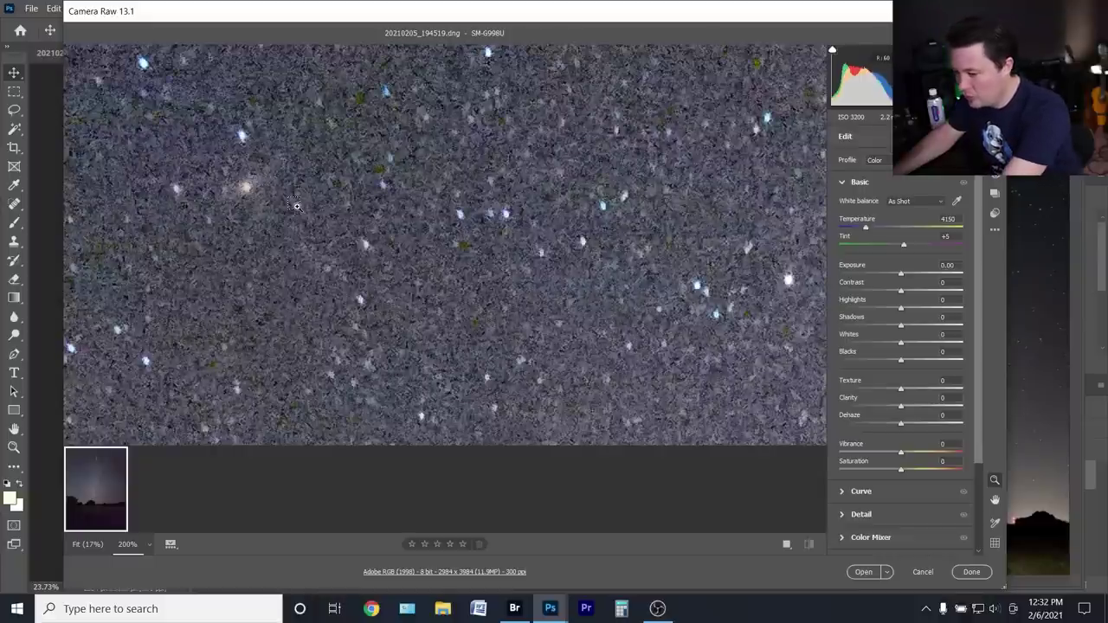
{"action": "key", "text": "ctrl+0"}
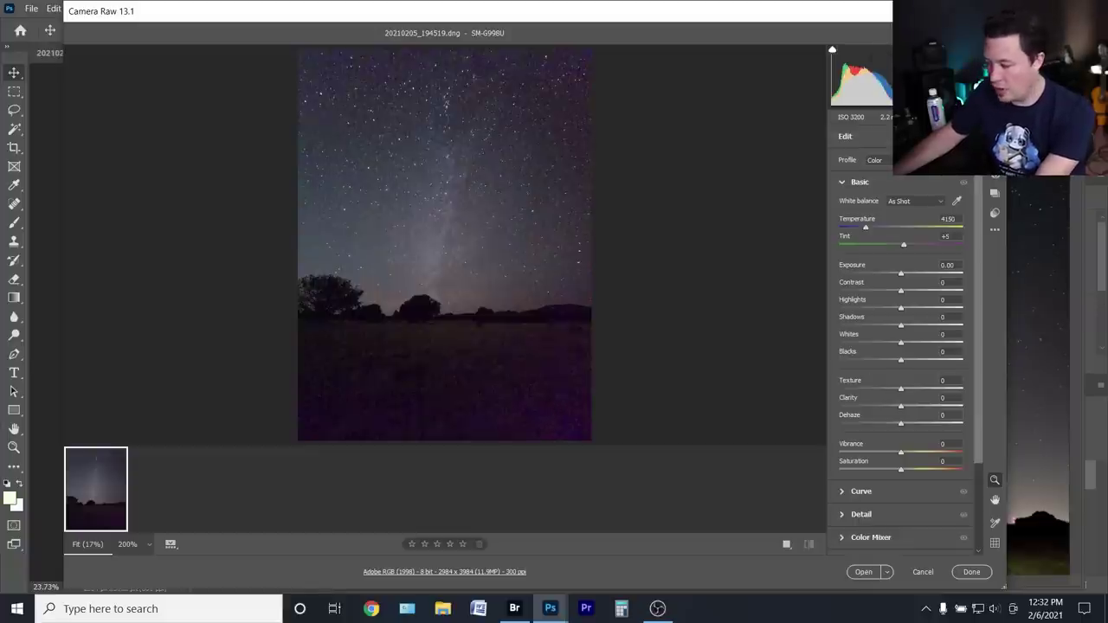
Set Noise Reduction to 52 and Color Noise Reduction to 32, and check the upper sky at 200%
{"action": "left_click", "coordinate": [857, 515]}
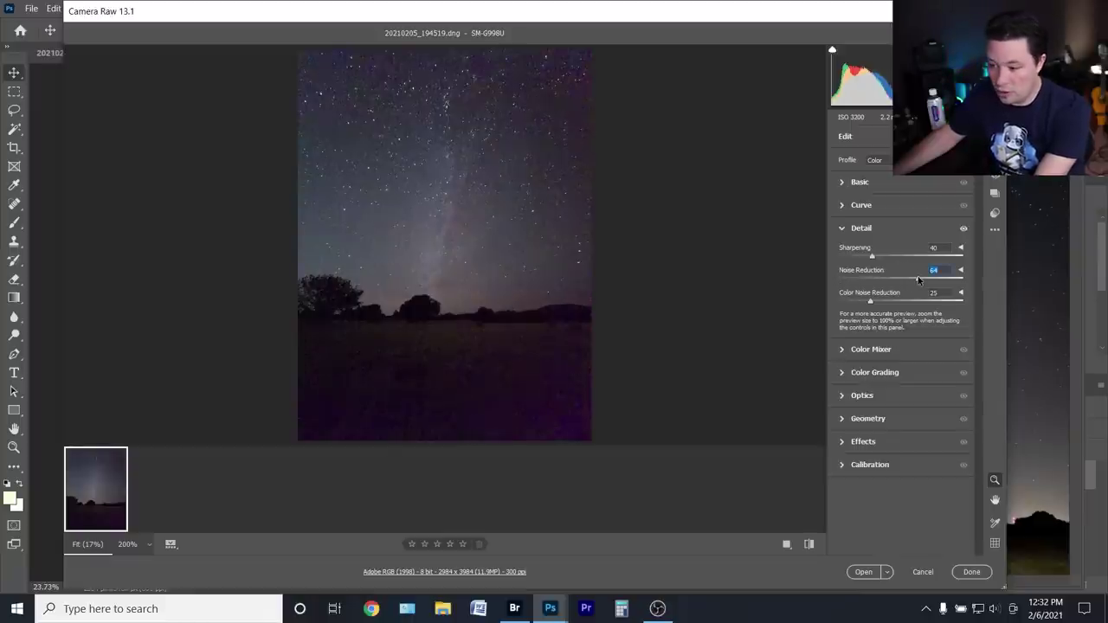
{"action": "left_click_drag", "start_coordinate": [918, 279], "coordinate": [903, 280]}
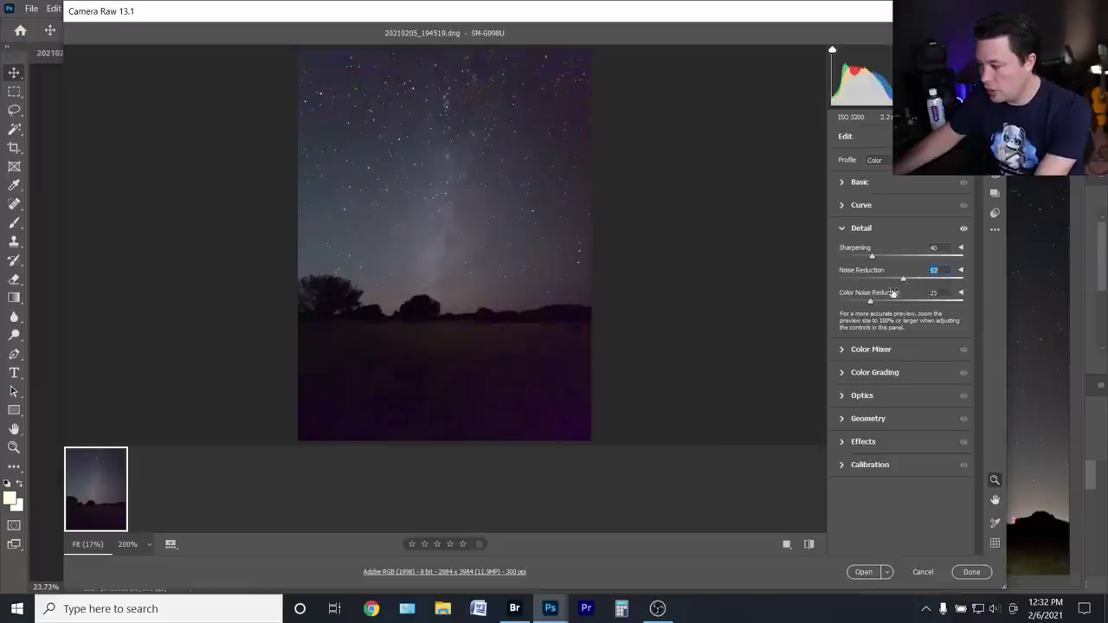
{"action": "left_click", "coordinate": [887, 302]}
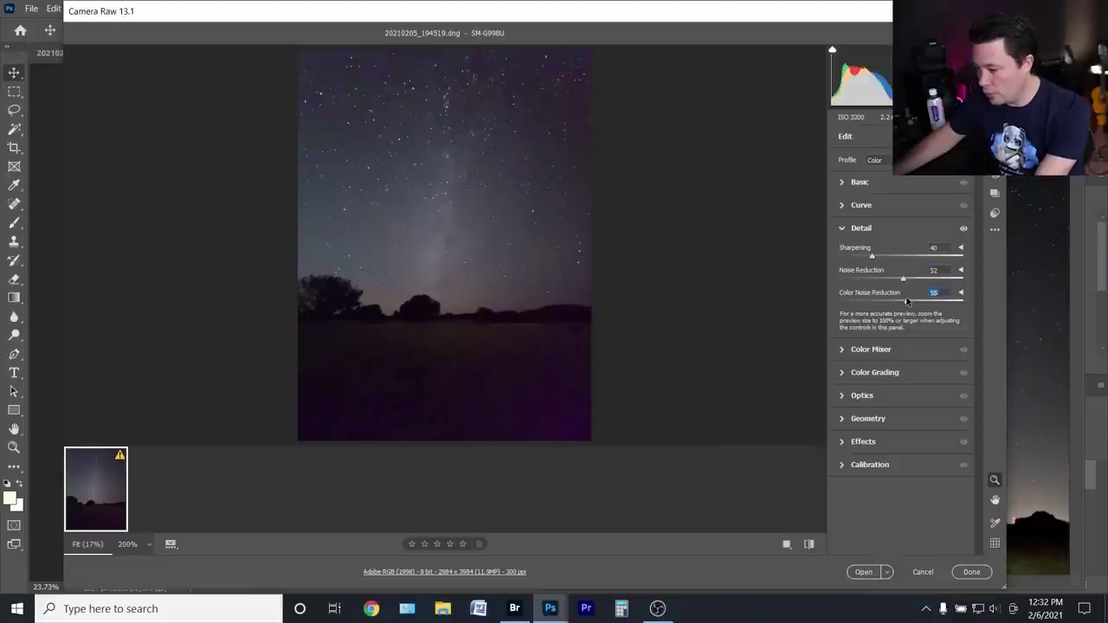
{"action": "left_click_drag", "start_coordinate": [907, 302], "coordinate": [944, 299]}
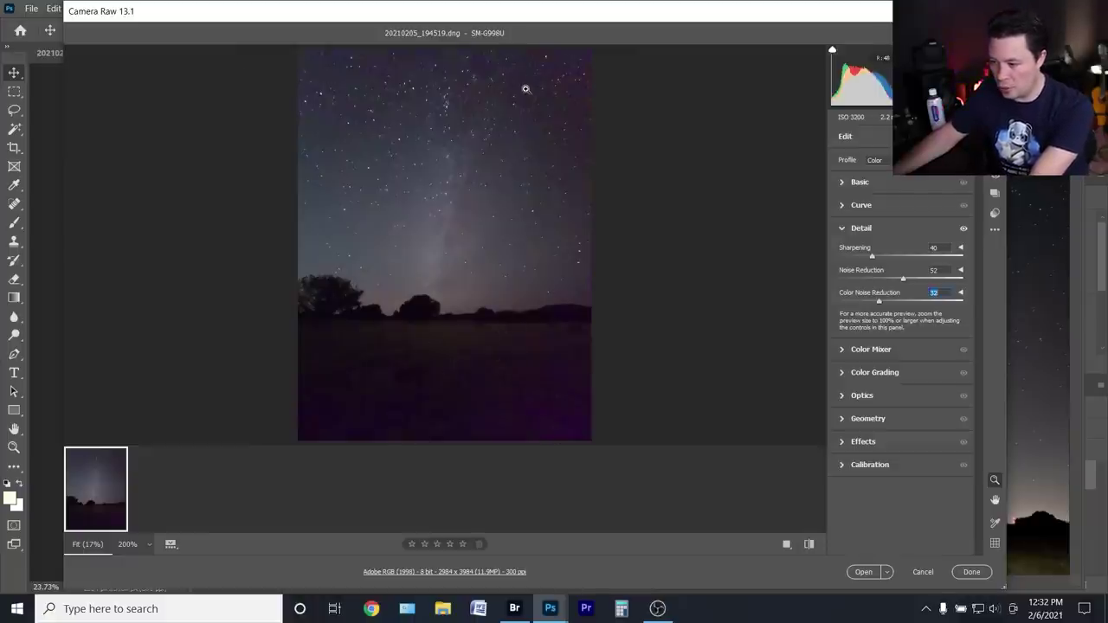
{"action": "left_click", "coordinate": [416, 77]}
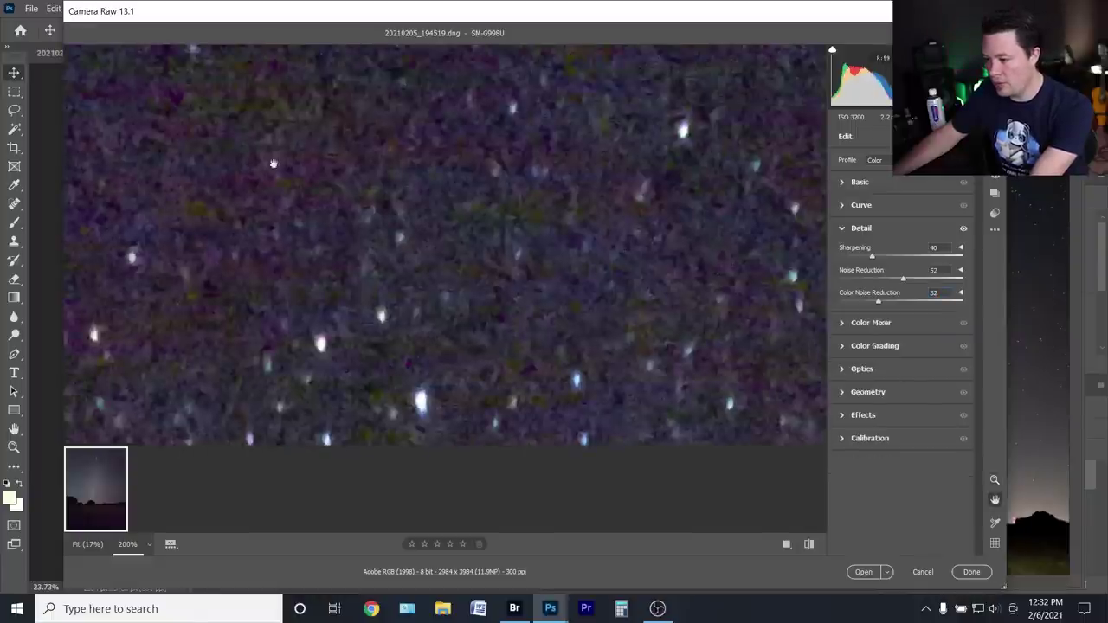
Inspect another part of the noise-reduced sky in 20210205_194519.dng at 200%
{"action": "left_click_drag", "start_coordinate": [273, 163], "coordinate": [452, 237]}
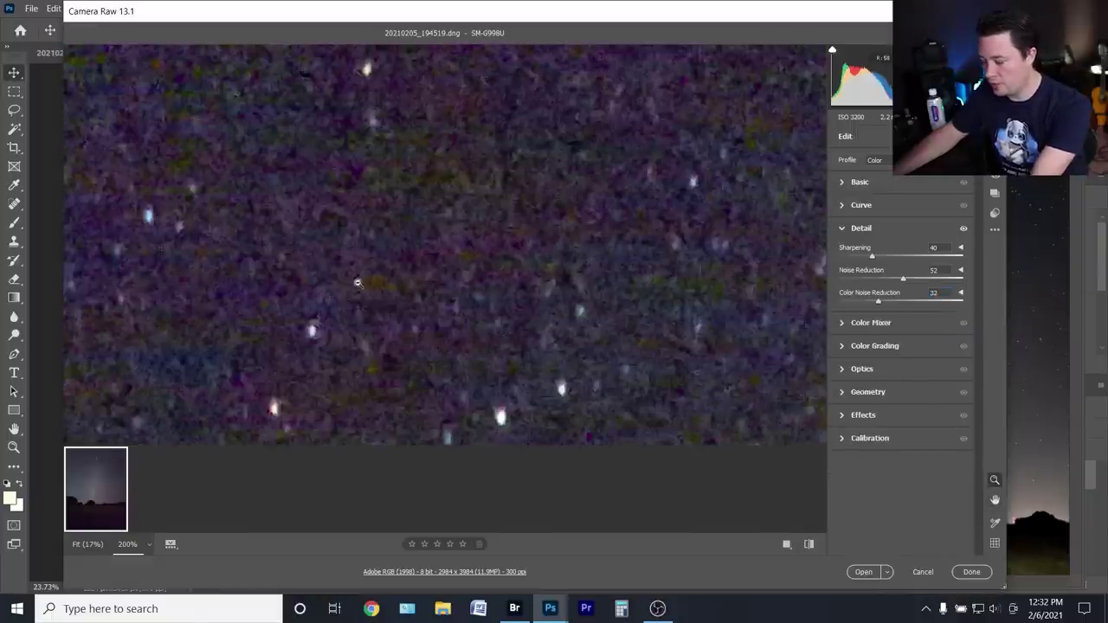
{"action": "left_click", "coordinate": [364, 386]}
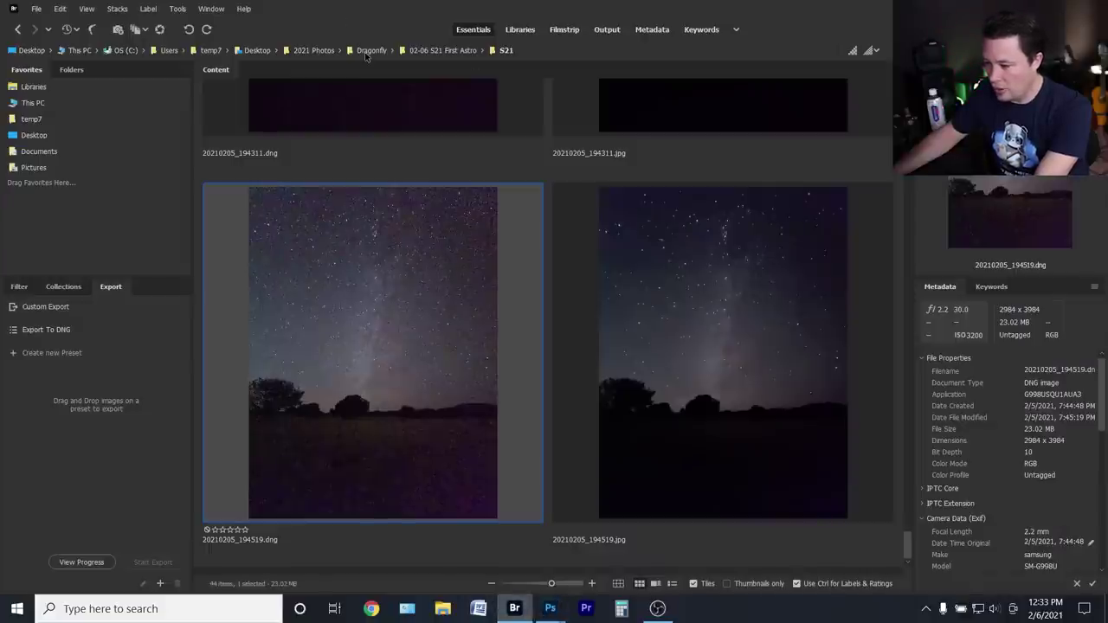
Go up to the Dragonfly folder in Bridge and open the R5 folder inside 02-06 S21 First Astro
{"action": "left_click", "coordinate": [368, 52]}
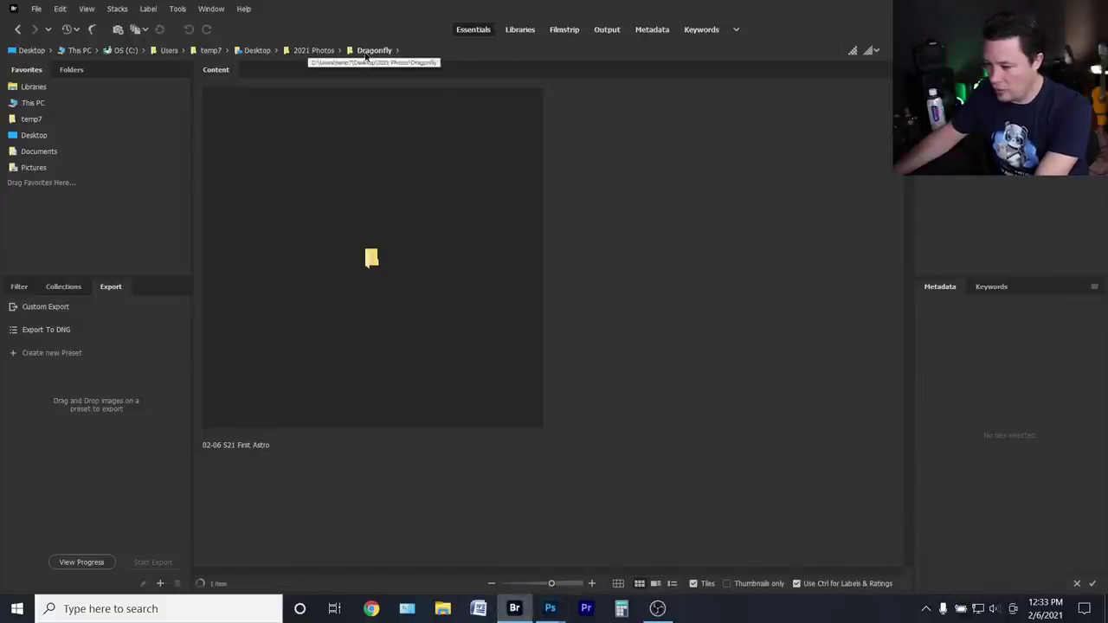
{"action": "double_click", "coordinate": [401, 262]}
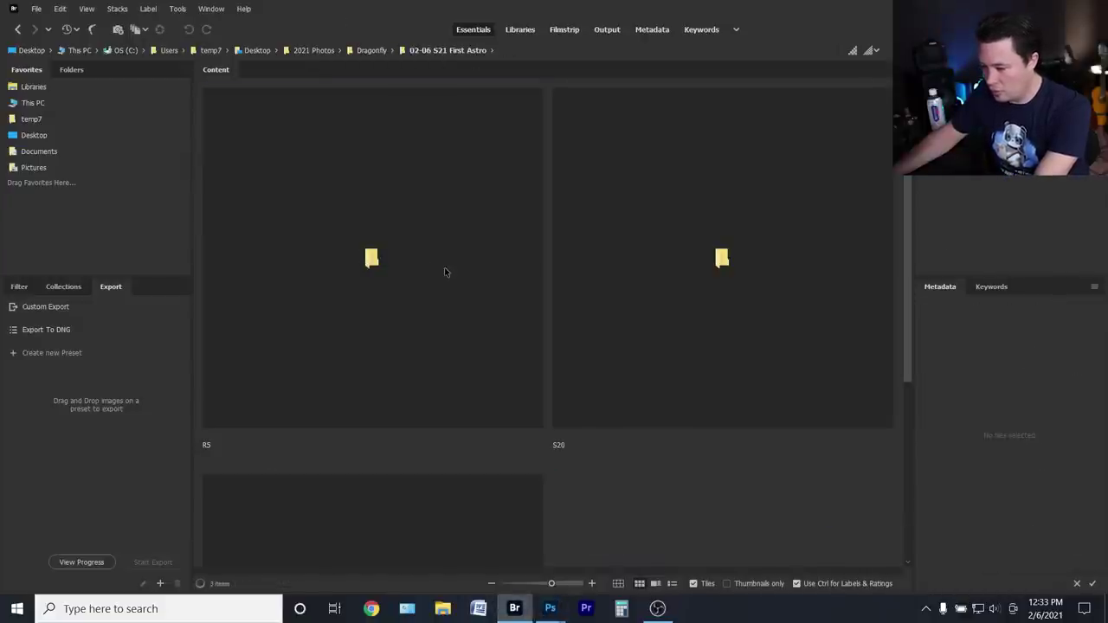
{"action": "double_click", "coordinate": [445, 267]}
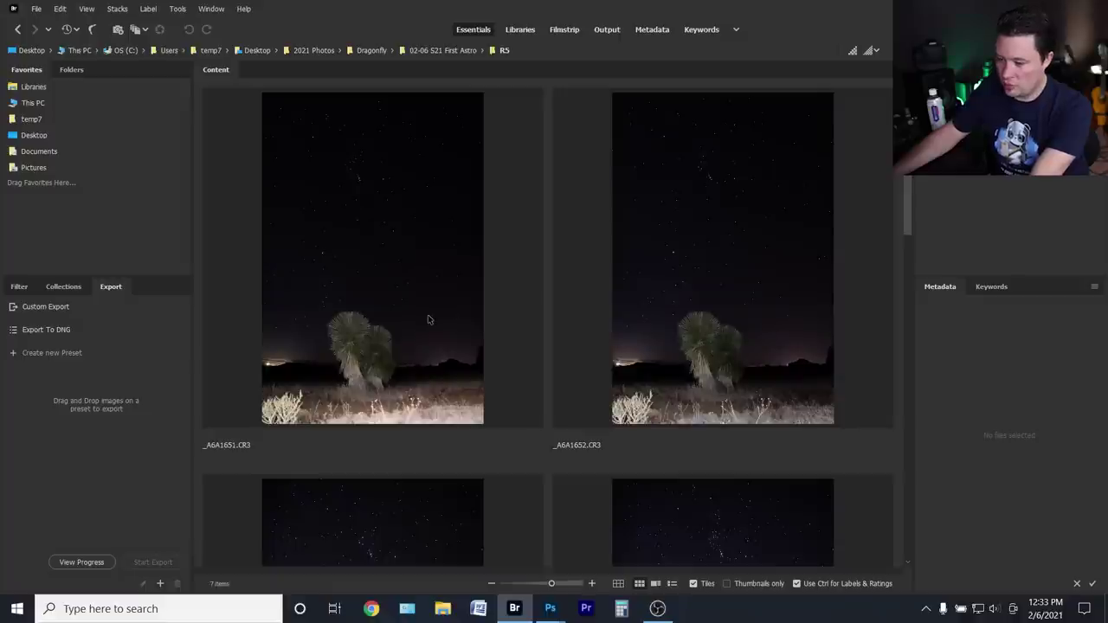
Browse the R5 yucca and Milky Way shots, and bring up the ISO 6400 photo _A6A1657.CR3 in Camera Raw
{"action": "scroll", "coordinate": [427, 320], "scroll_direction": "down", "scroll_amount": 3}
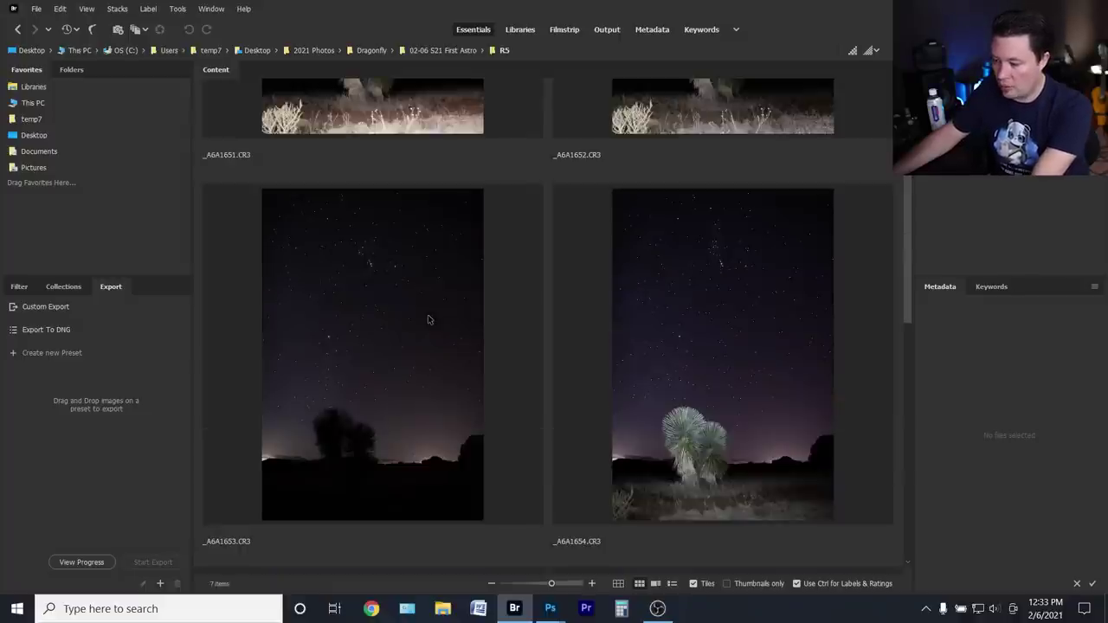
{"action": "left_click", "coordinate": [695, 354]}
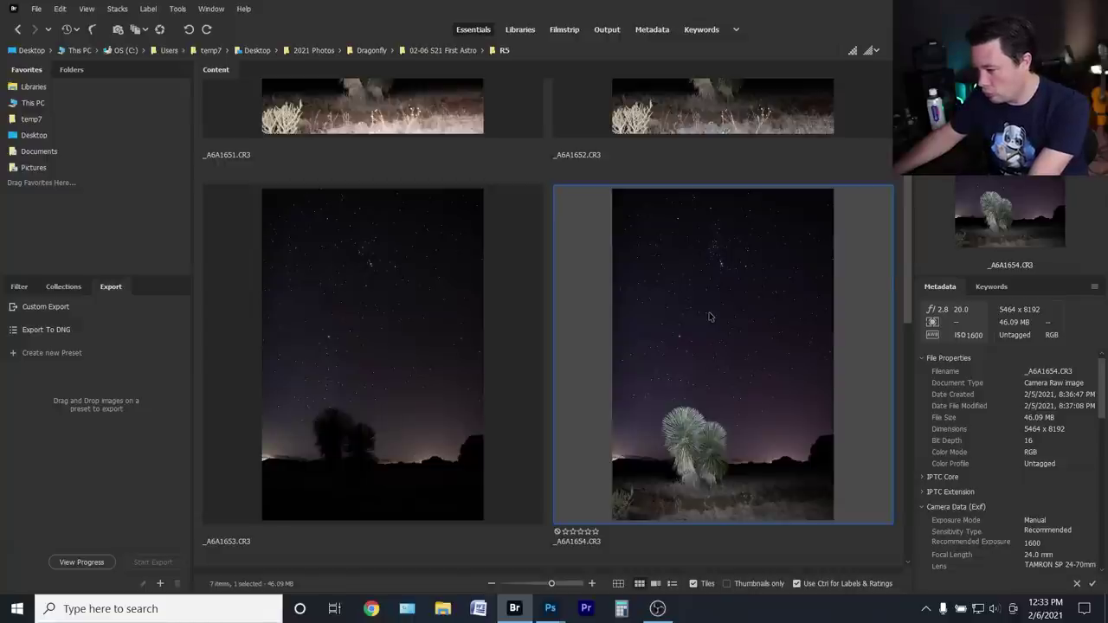
{"action": "scroll", "coordinate": [709, 317], "scroll_direction": "down", "scroll_amount": 3}
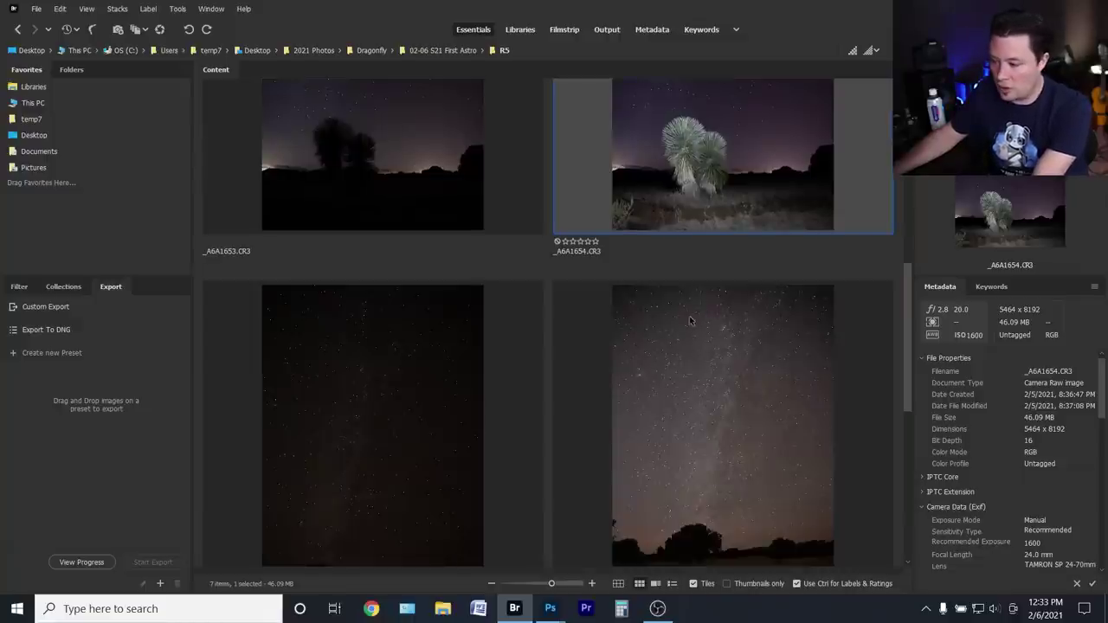
{"action": "scroll", "coordinate": [692, 449], "scroll_direction": "up", "scroll_amount": 3}
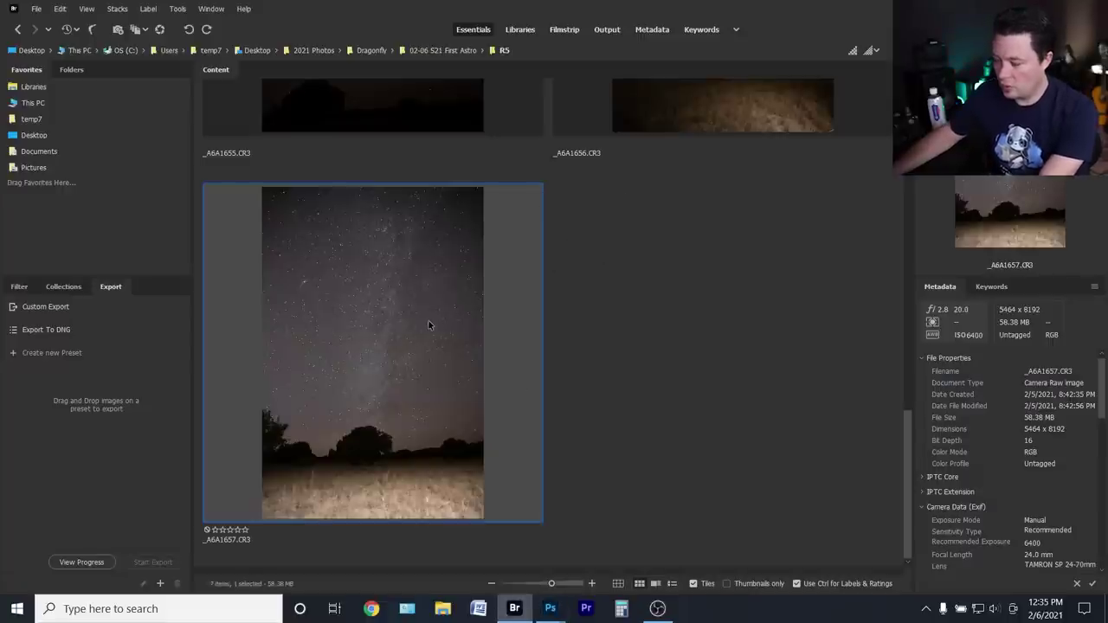
{"action": "key", "text": "alt+Tab"}
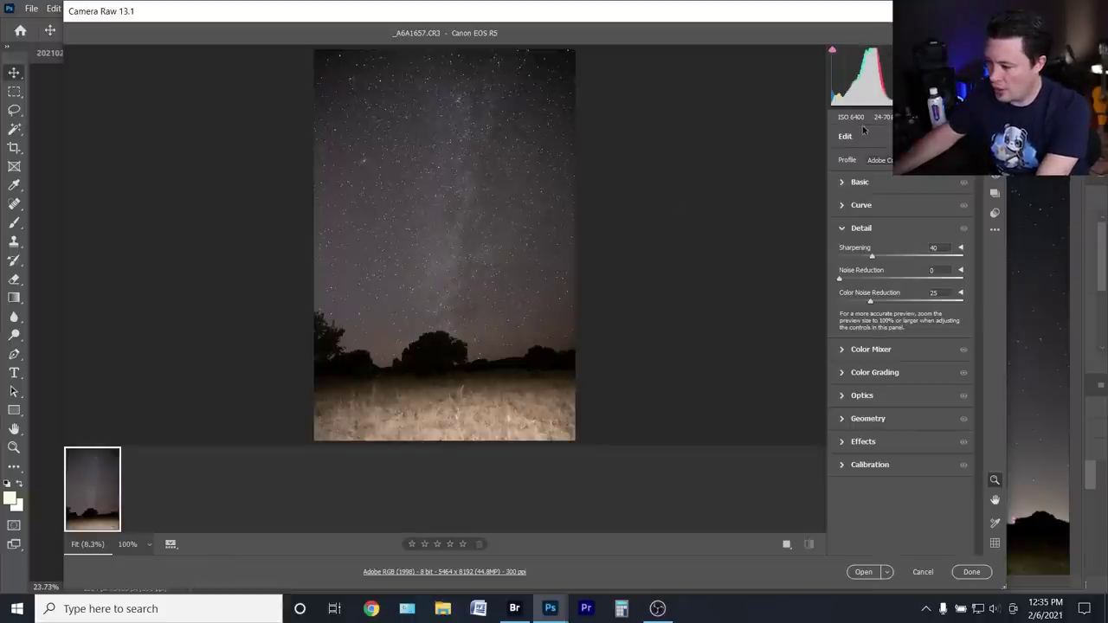
Examine the galaxy beside the Milky Way at 100%, return to the full photo, and close _A6A1657.CR3 without applying changes
{"action": "left_click", "coordinate": [368, 162]}
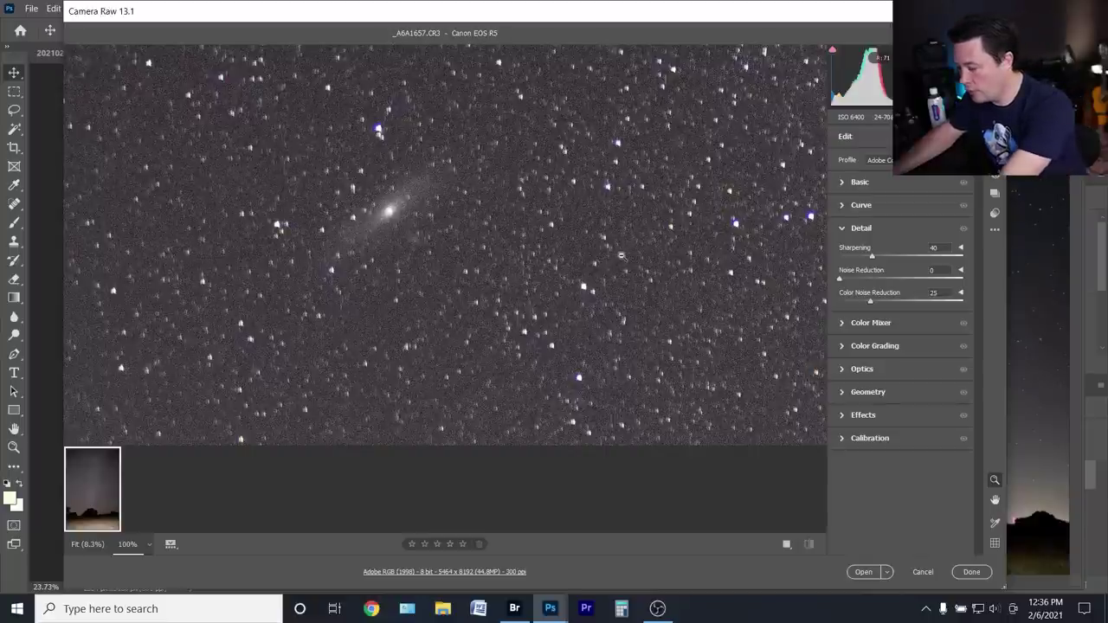
{"action": "left_click", "coordinate": [526, 231]}
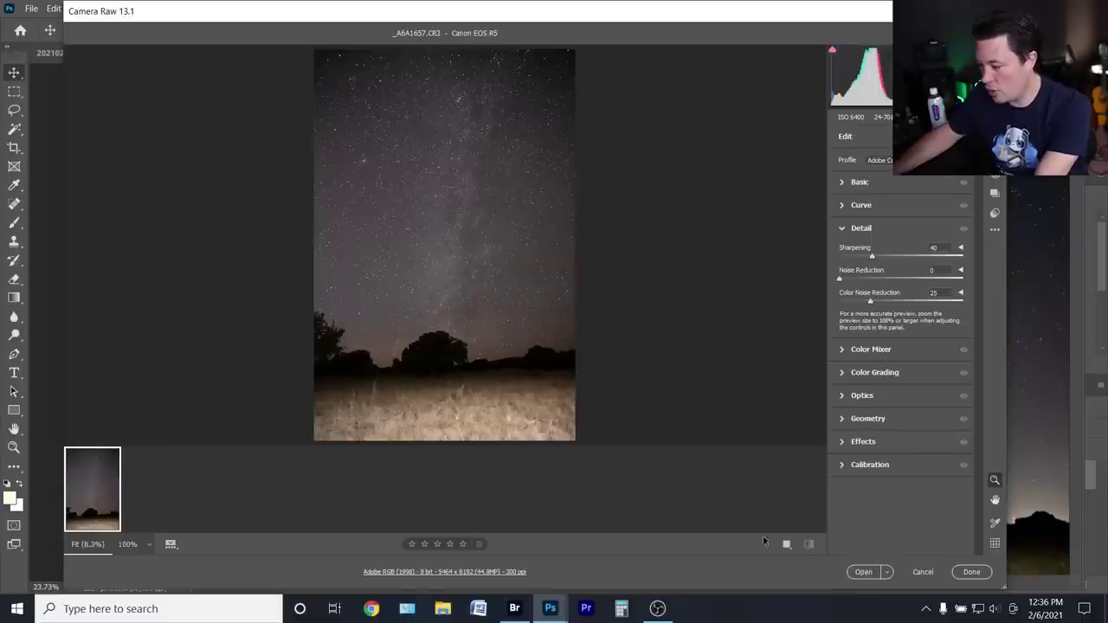
{"action": "left_click", "coordinate": [934, 574]}
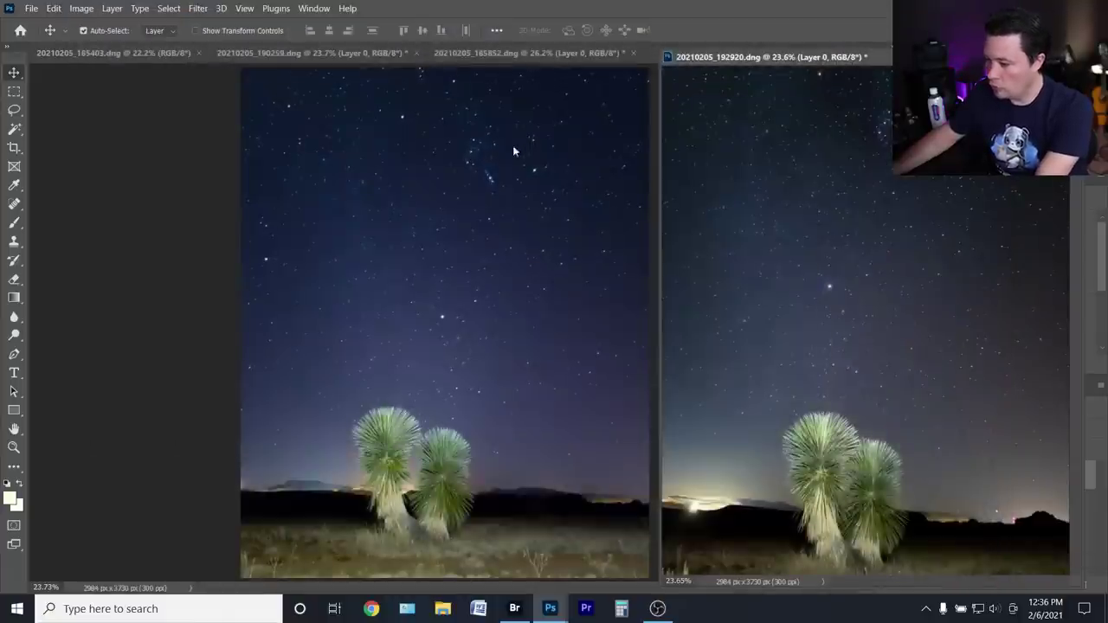
Return to Bridge and open the light-painted yucca shot _A6A1654.CR3 in Camera Raw
{"action": "key", "text": "alt+Tab"}
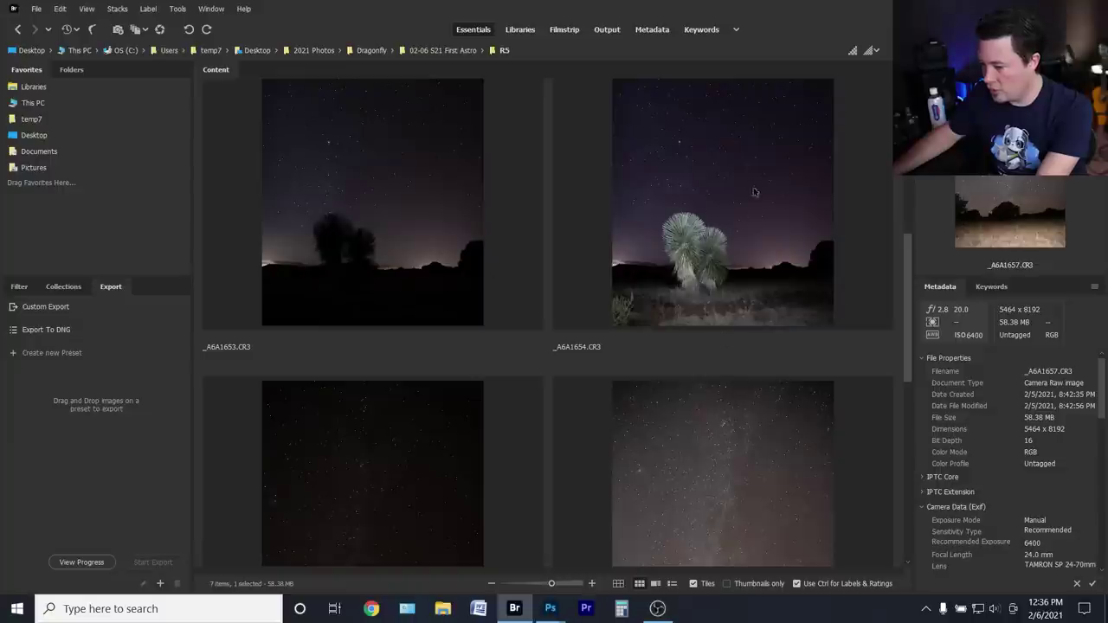
{"action": "scroll", "coordinate": [739, 329], "scroll_direction": "up", "scroll_amount": 2}
{"action": "scroll", "coordinate": [710, 384], "scroll_direction": "down", "scroll_amount": 2}
{"action": "scroll", "coordinate": [711, 266], "scroll_direction": "up", "scroll_amount": 2}
{"action": "double_click", "coordinate": [691, 424]}
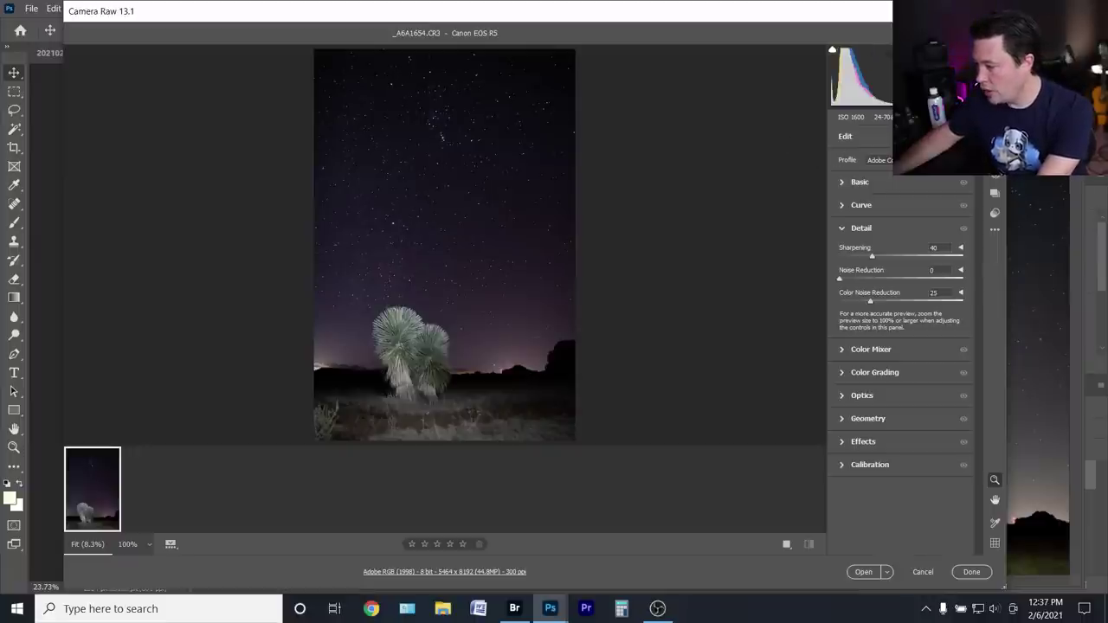
Zoom _A6A1654.CR3 to 100% and examine the sky around the Orion Nebula
{"action": "left_click", "coordinate": [389, 244]}
{"action": "left_click_drag", "start_coordinate": [401, 416], "coordinate": [432, 277]}
{"action": "left_click_drag", "start_coordinate": [421, 237], "coordinate": [528, 154]}
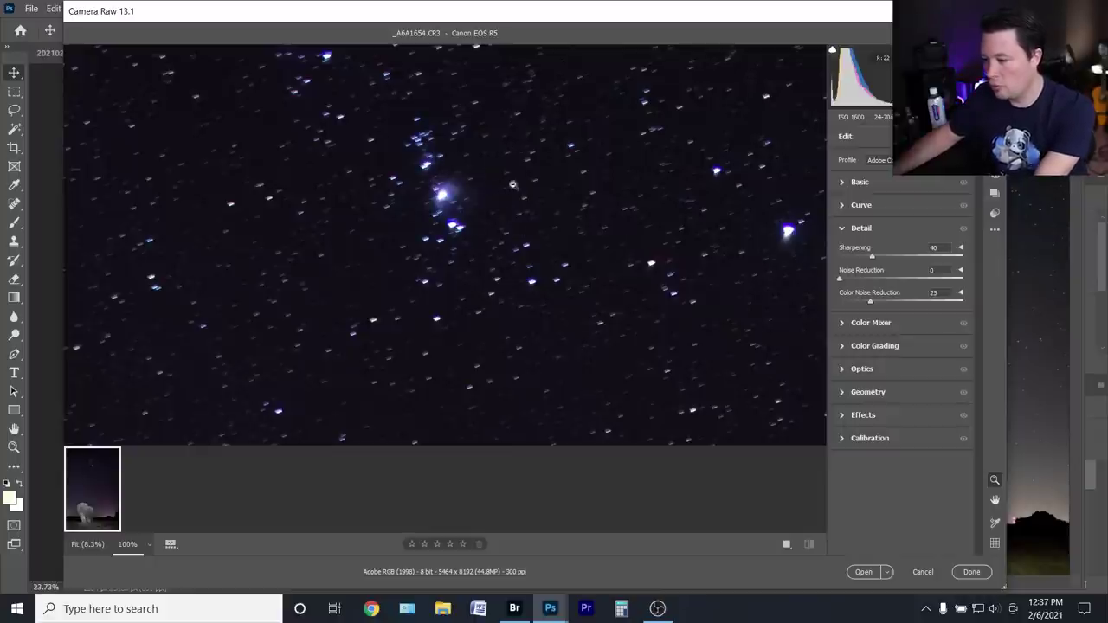
Check the star shapes and noise across the rest of the sky at 100%, and fit the photo back in view
{"action": "key", "text": "space"}
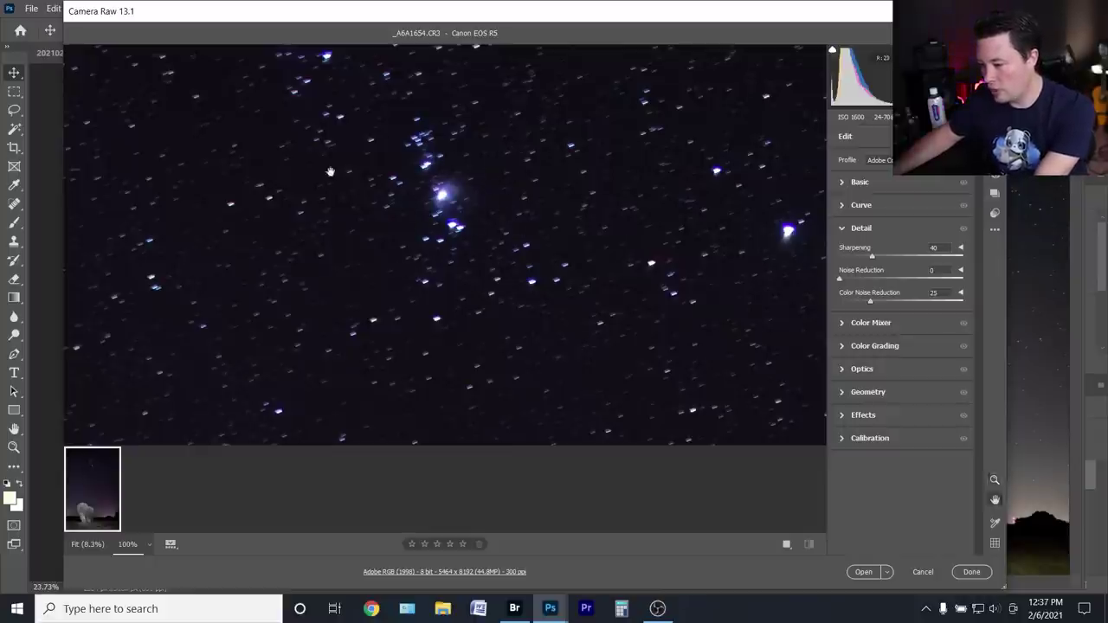
{"action": "left_click_drag", "start_coordinate": [458, 201], "coordinate": [420, 429]}
{"action": "left_click_drag", "start_coordinate": [448, 380], "coordinate": [391, 295]}
{"action": "key", "text": "space"}
{"action": "left_click_drag", "start_coordinate": [199, 322], "coordinate": [248, 131]}
{"action": "key", "text": "space"}
{"action": "left_click_drag", "start_coordinate": [202, 310], "coordinate": [328, 274]}
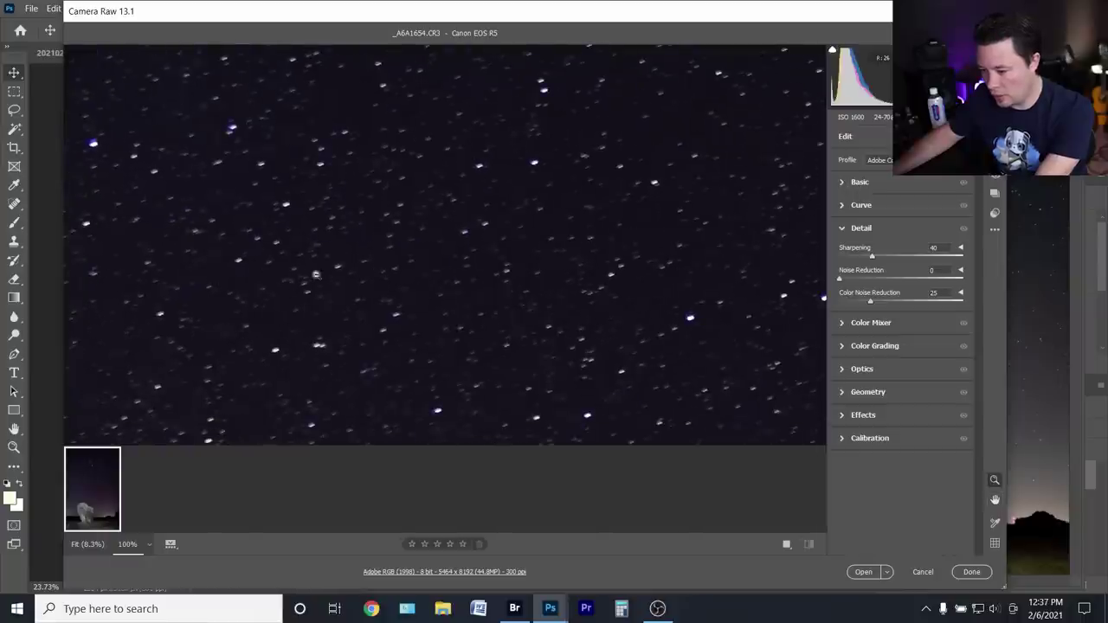
{"action": "right_click", "coordinate": [404, 198]}
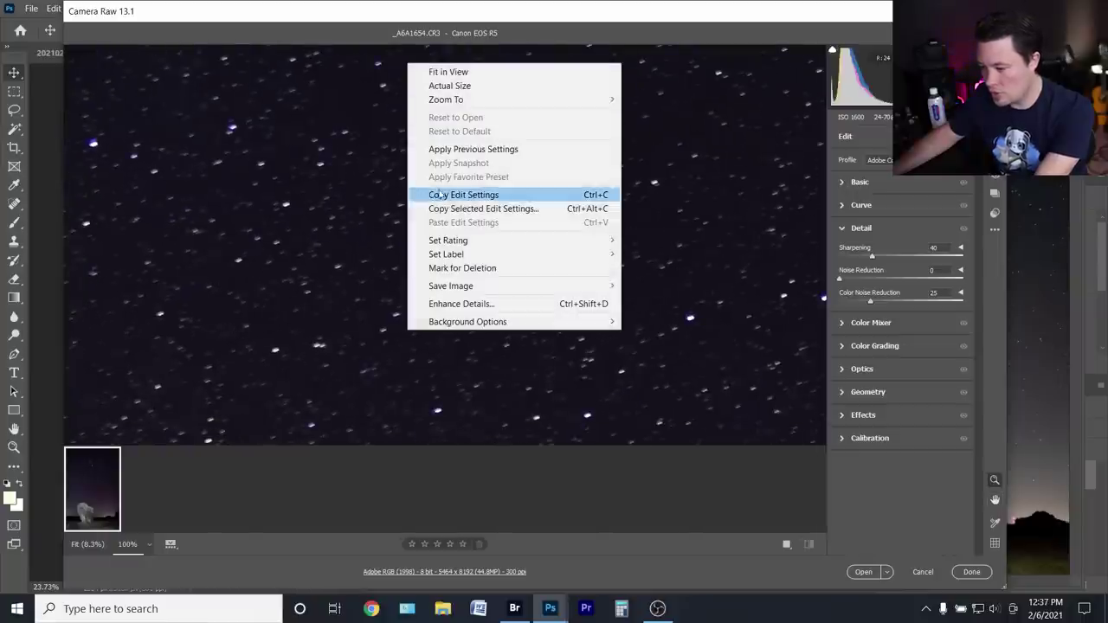
{"action": "left_click", "coordinate": [494, 75]}
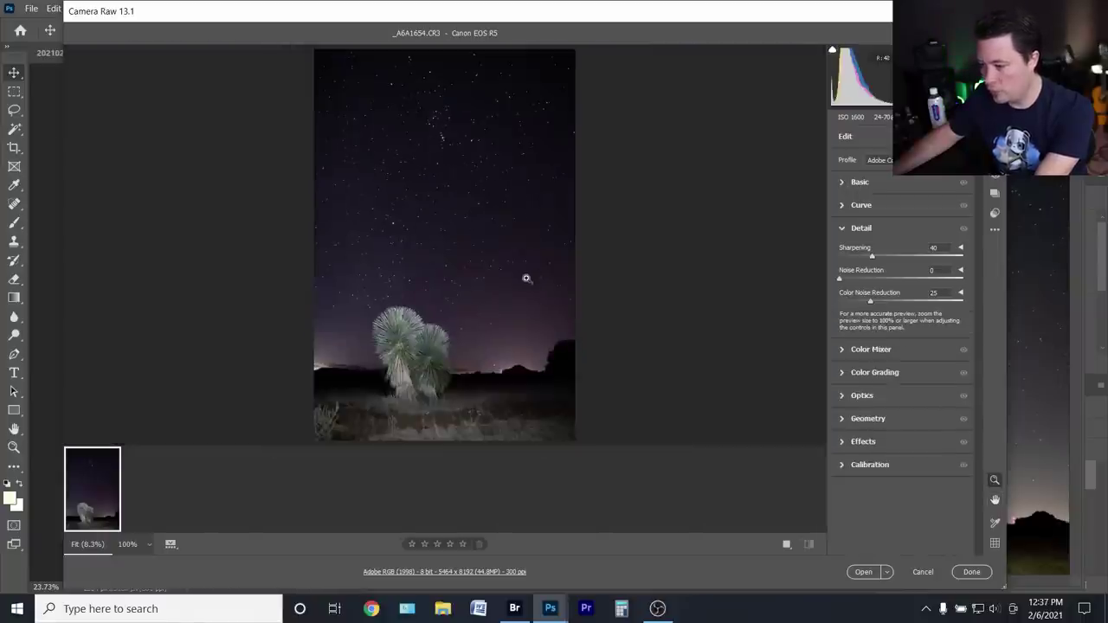